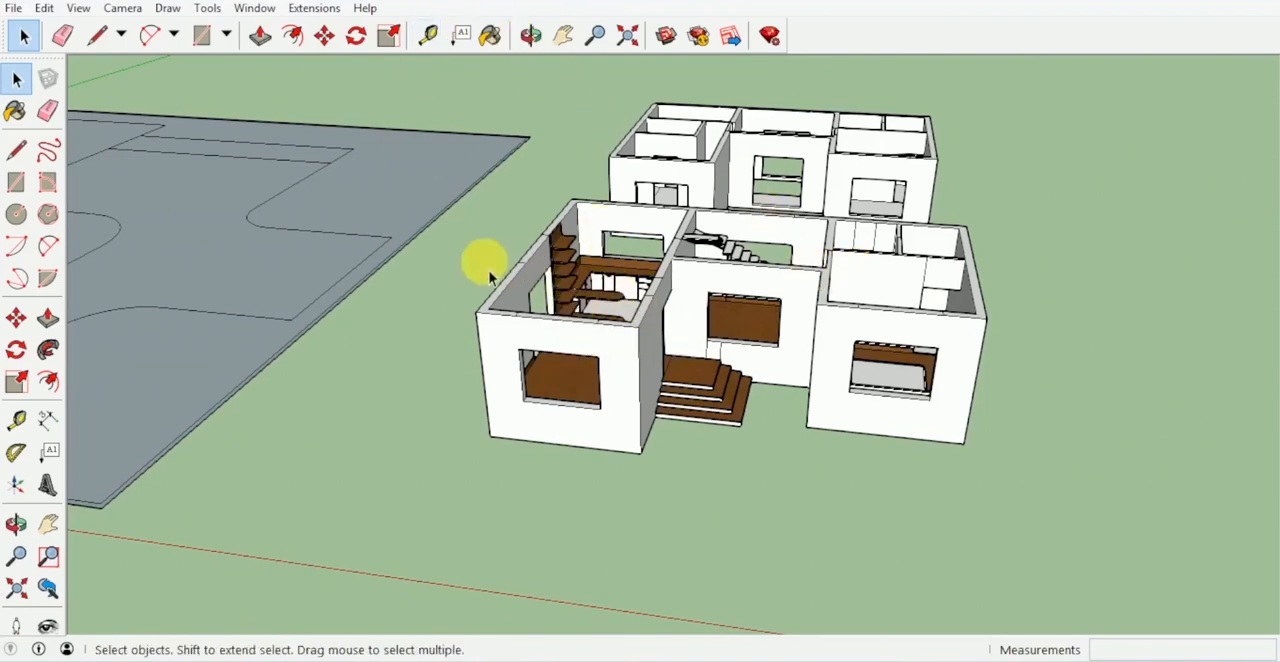
- Start a model import from the sketchup folder and set the file type to SketchUp Files (*.skp)
{"action": "left_click", "coordinate": [14, 9]}
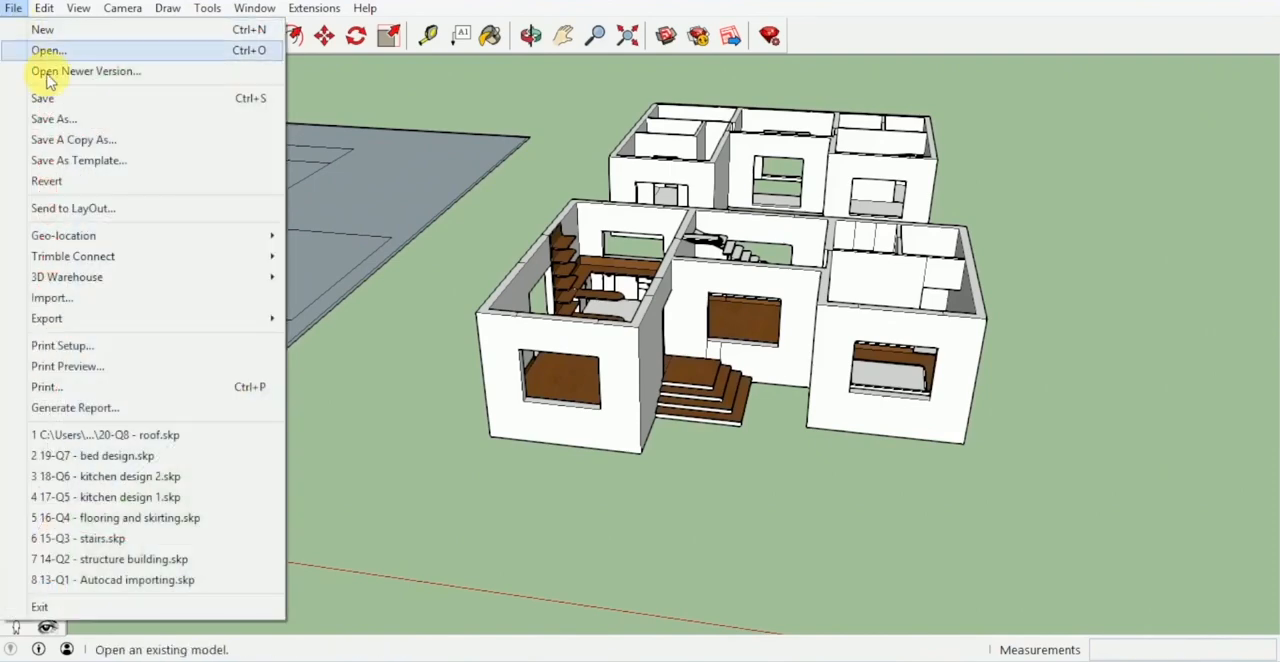
{"action": "left_click", "coordinate": [116, 305]}
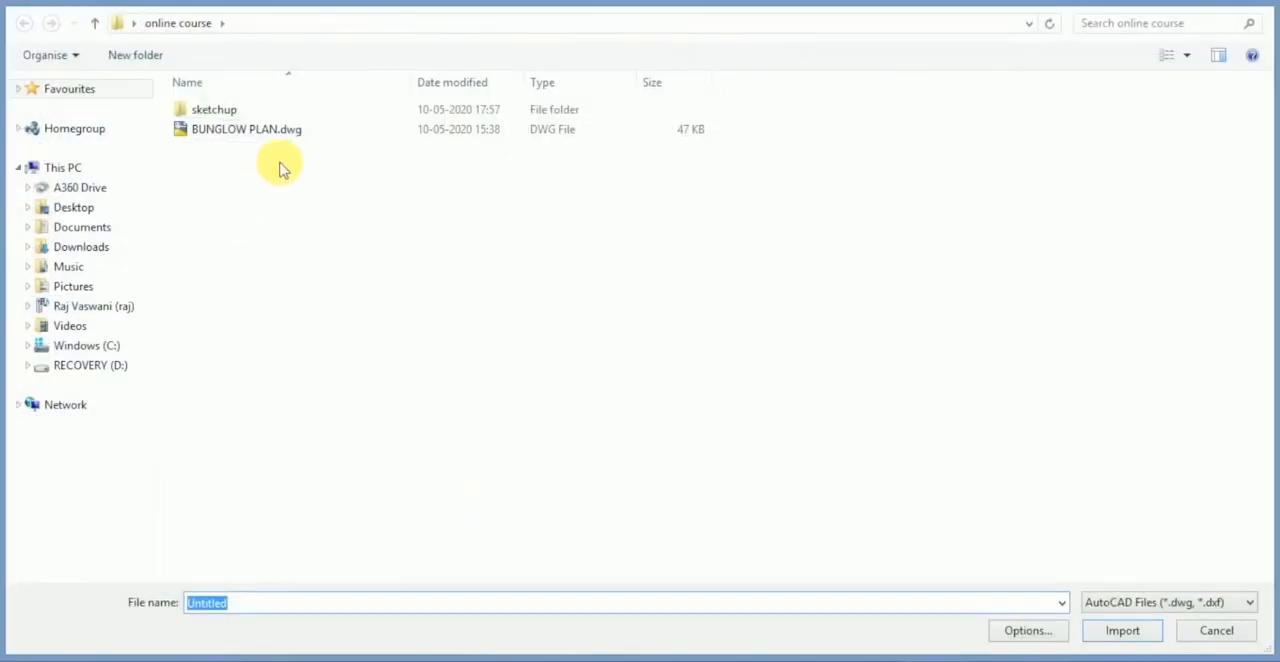
{"action": "double_click", "coordinate": [258, 109]}
{"action": "double_click", "coordinate": [260, 112]}
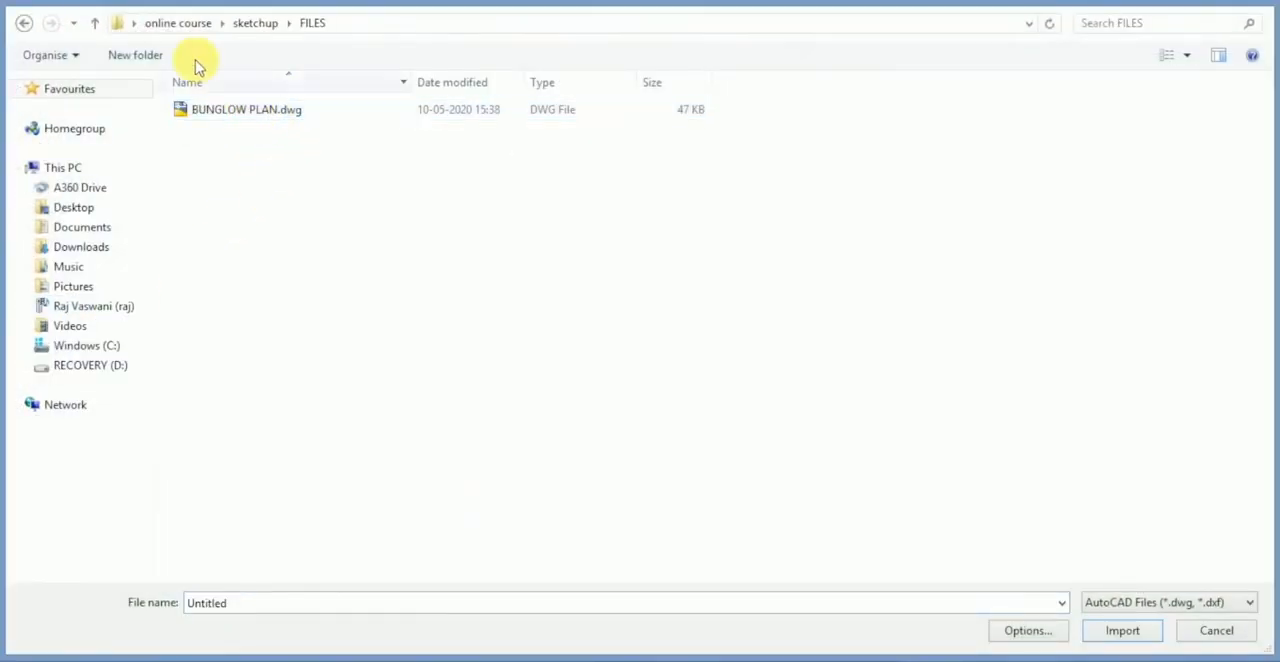
{"action": "left_click", "coordinate": [255, 24]}
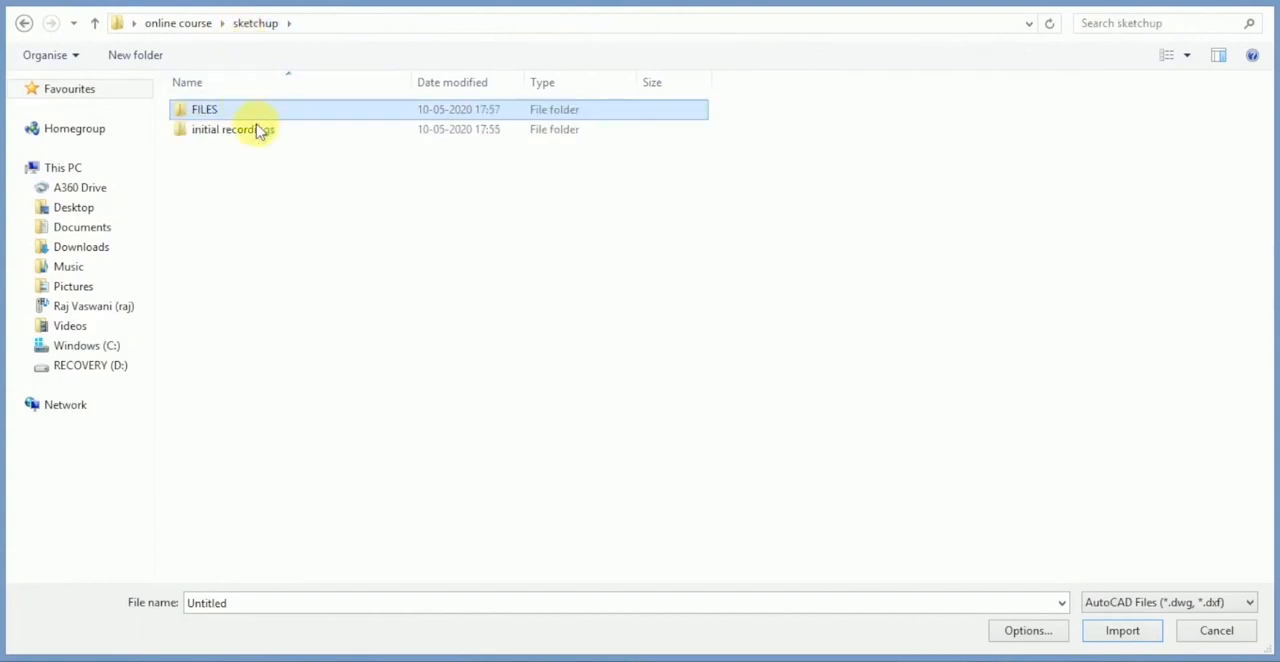
{"action": "left_click", "coordinate": [1145, 602]}
{"action": "left_click", "coordinate": [1137, 400]}
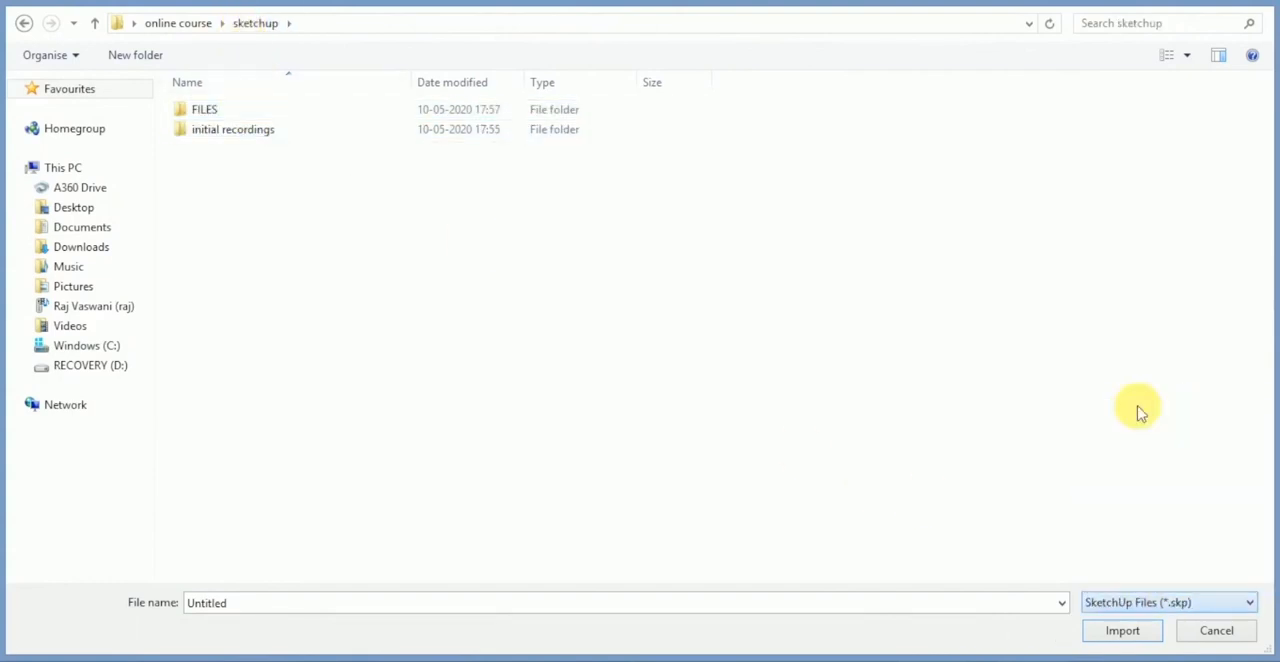
- Import fenestration.skp from the FILES folder and place it on the ground in front of the house
{"action": "double_click", "coordinate": [300, 112]}
{"action": "left_click", "coordinate": [267, 120]}
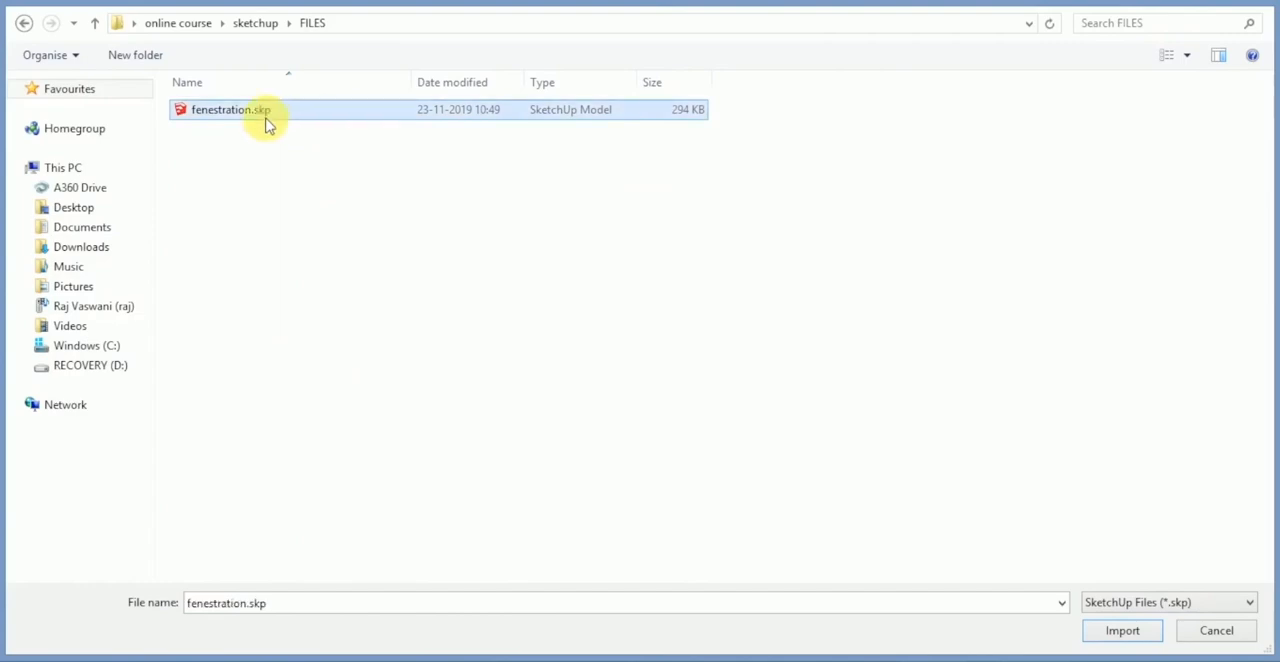
{"action": "left_click", "coordinate": [1122, 630]}
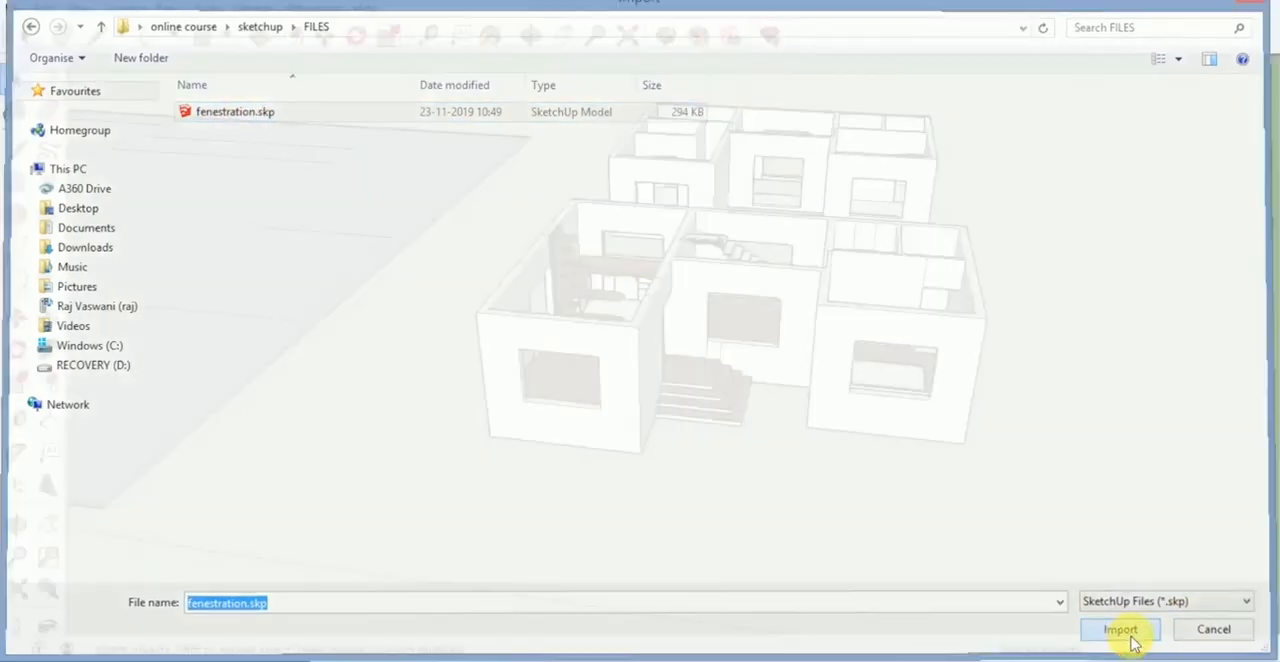
{"action": "middle_click_drag", "start_coordinate": [841, 520], "coordinate": [672, 458]}
{"action": "left_click", "coordinate": [706, 518]}
{"action": "scroll", "coordinate": [785, 502], "scroll_direction": "up", "scroll_amount": 2}
{"action": "key", "text": "space"}
{"action": "left_click", "coordinate": [775, 473]}
- Examine the imported sliding door, wooden door, window and ventilator lying on the ground
{"action": "scroll", "coordinate": [776, 475], "scroll_direction": "up", "scroll_amount": 2}
{"action": "middle_click_drag", "start_coordinate": [776, 475], "coordinate": [684, 445]}
{"action": "scroll", "coordinate": [612, 401], "scroll_direction": "up", "scroll_amount": 3}
{"action": "mouse_move", "coordinate": [612, 401]}
{"action": "middle_mouse_down"}
{"action": "mouse_move", "coordinate": [758, 454]}
{"action": "mouse_move", "coordinate": [722, 467]}
{"action": "mouse_move", "coordinate": [704, 448]}
{"action": "mouse_move", "coordinate": [908, 529]}
{"action": "mouse_move", "coordinate": [814, 506]}
{"action": "mouse_move", "coordinate": [517, 371]}
{"action": "mouse_move", "coordinate": [558, 420]}
{"action": "middle_mouse_up"}
{"action": "scroll", "coordinate": [722, 467], "scroll_direction": "down", "scroll_amount": 2}
{"action": "scroll", "coordinate": [770, 456], "scroll_direction": "down", "scroll_amount": 2}
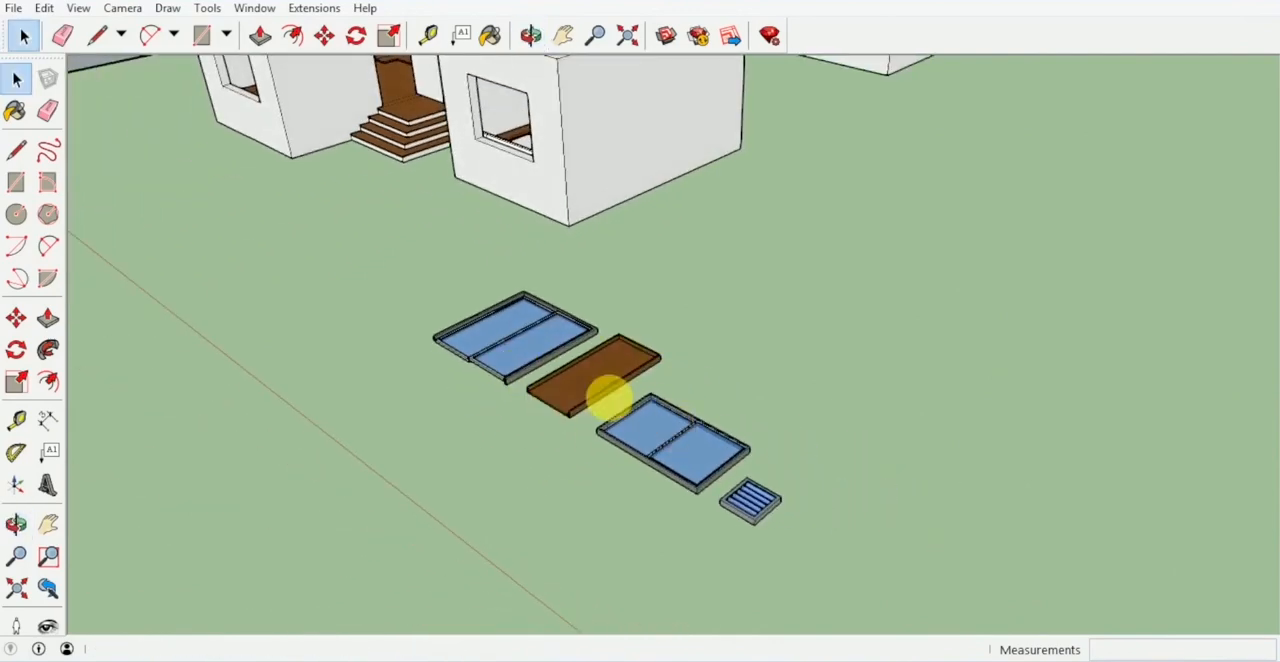
{"action": "scroll", "coordinate": [615, 405], "scroll_direction": "up", "scroll_amount": 1}
{"action": "middle_click_drag", "start_coordinate": [727, 462], "coordinate": [1133, 478]}
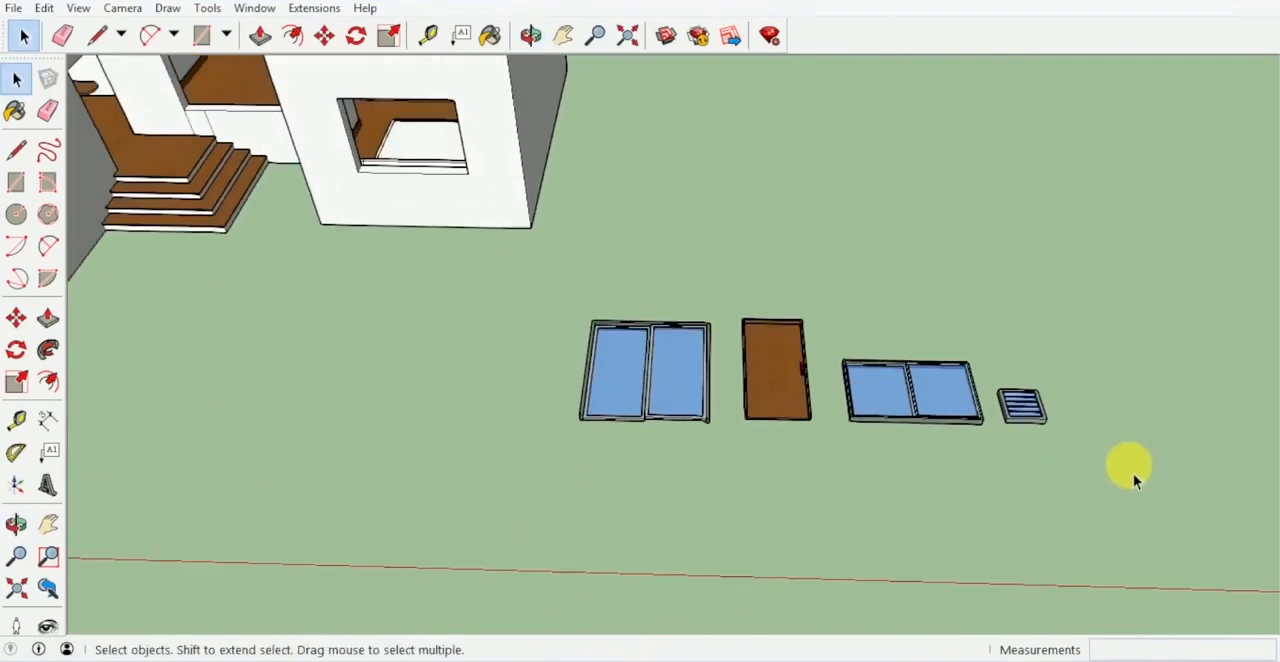
- Rotate the imported door and window group 90 degrees about its lower corner so it stands upright
{"action": "left_click_drag", "start_coordinate": [556, 297], "coordinate": [553, 292]}
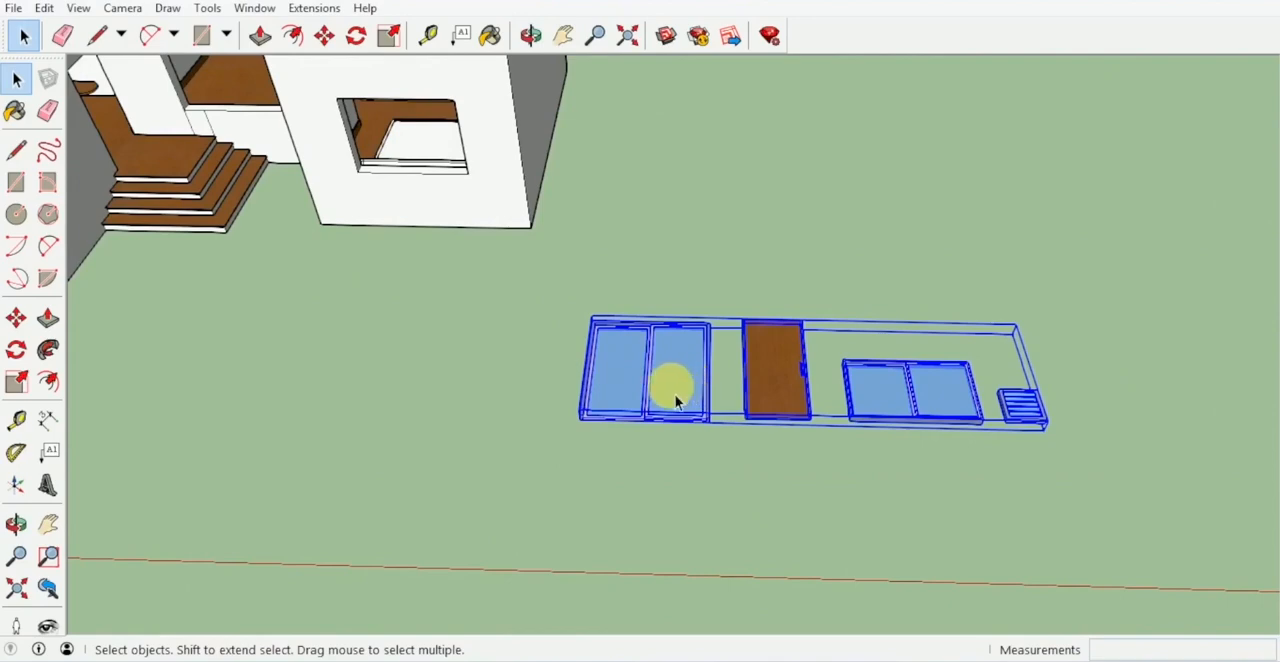
{"action": "key", "text": "q"}
{"action": "middle_click_drag", "start_coordinate": [676, 400], "coordinate": [766, 388]}
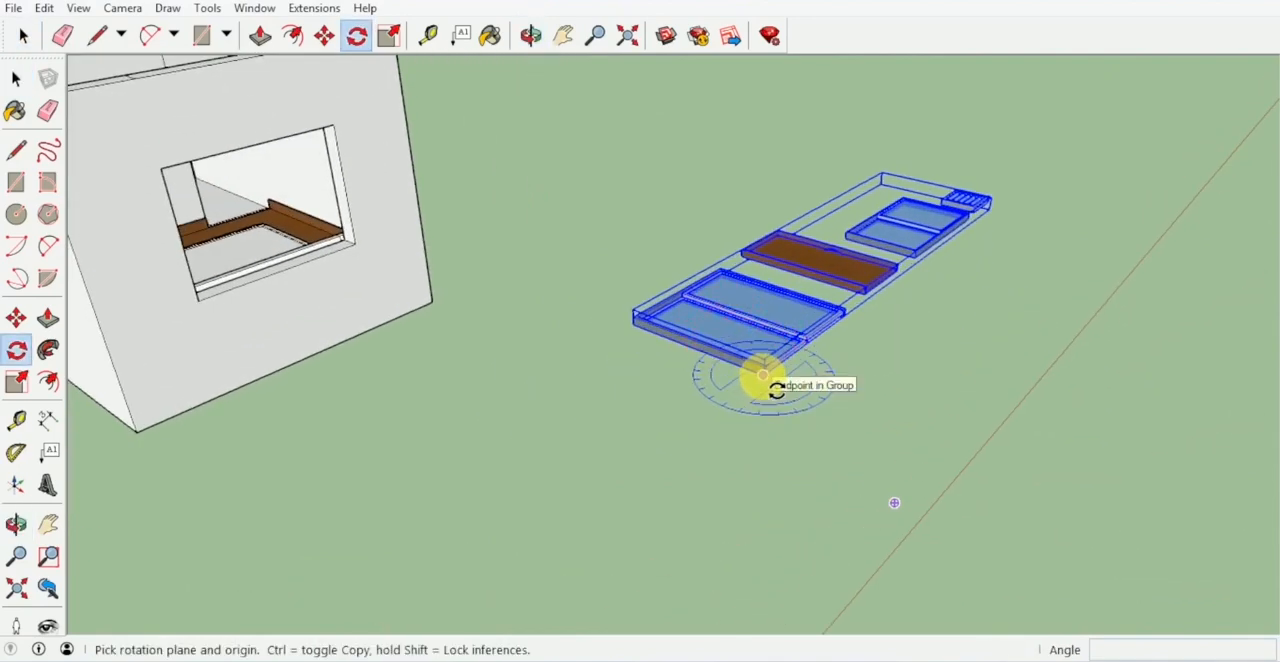
{"action": "left_click", "coordinate": [763, 375]}
{"action": "left_click", "coordinate": [713, 356]}
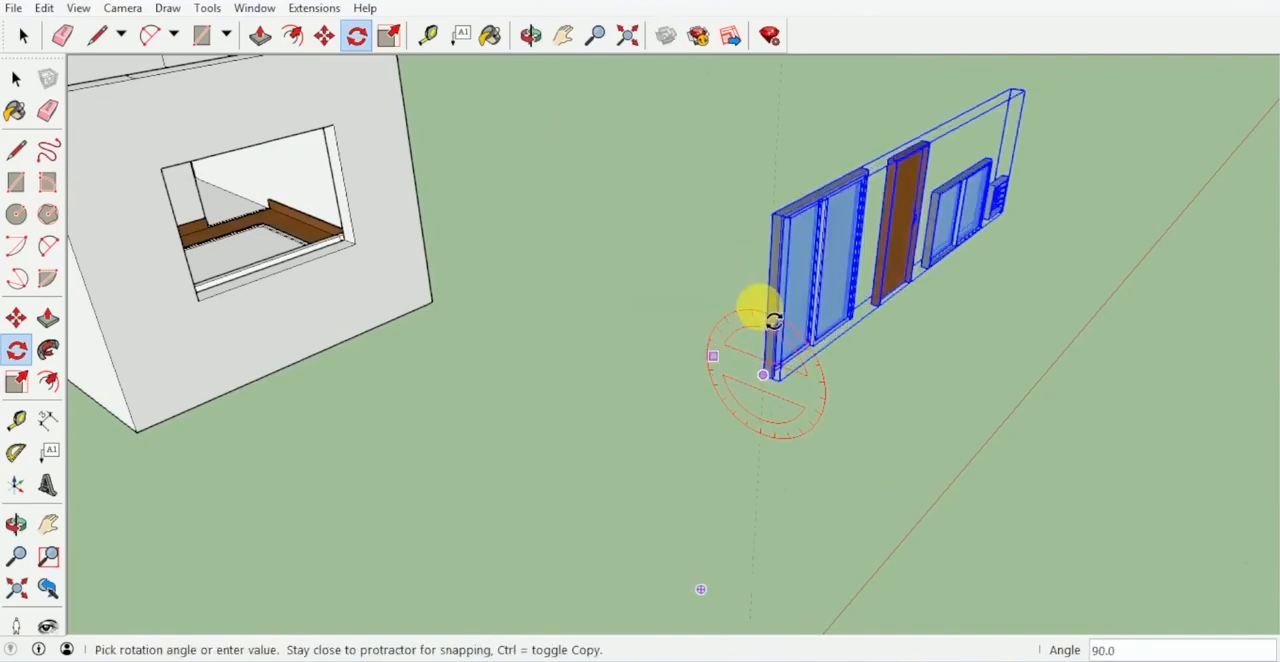
{"action": "type", "text": "90"}
{"action": "key", "text": "Return"}
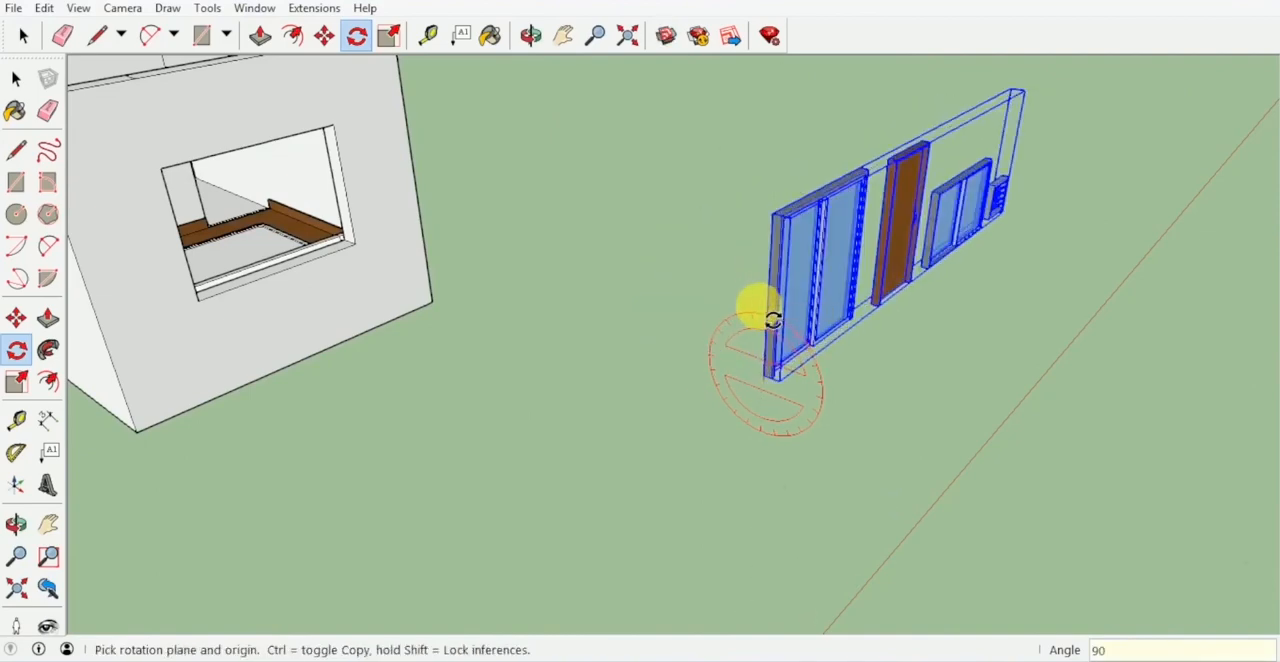
{"action": "middle_click_drag", "start_coordinate": [758, 307], "coordinate": [630, 376]}
{"action": "key", "text": "space"}
- Explode the upright group into separate doors, window and ventilator
{"action": "left_click", "coordinate": [675, 397]}
{"action": "middle_click_drag", "start_coordinate": [814, 370], "coordinate": [757, 346]}
{"action": "left_click", "coordinate": [757, 346]}
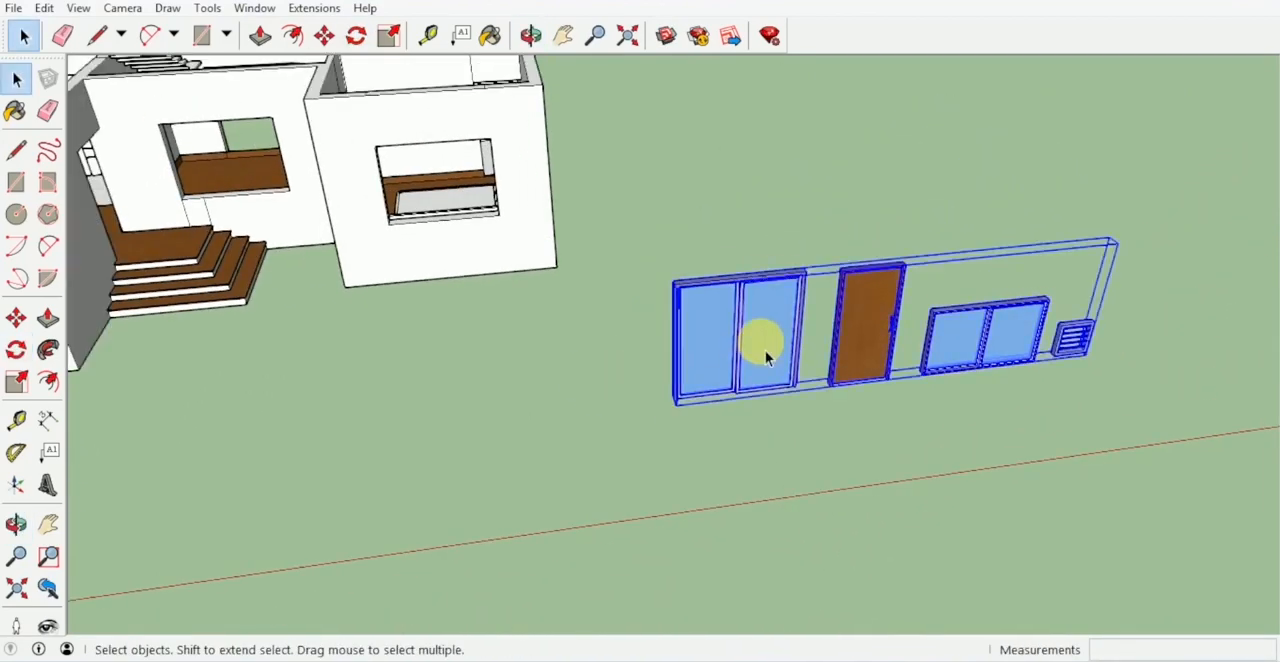
{"action": "right_click", "coordinate": [757, 346]}
{"action": "left_click", "coordinate": [808, 326]}
{"action": "left_click", "coordinate": [812, 420]}
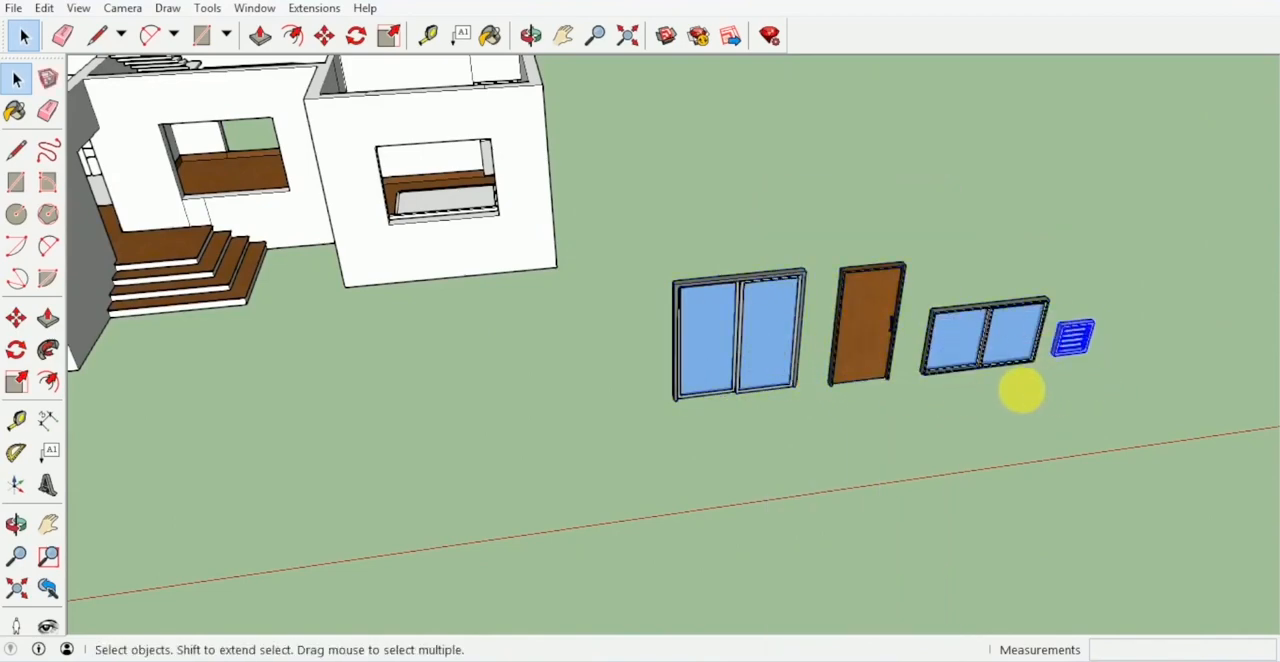
- Create a component named WINDOW from the smaller two-pane window, replacing the existing definition of that name
{"action": "middle_click_drag", "start_coordinate": [1026, 400], "coordinate": [794, 343]}
{"action": "scroll", "coordinate": [832, 331], "scroll_direction": "up", "scroll_amount": 3}
{"action": "middle_click_drag", "start_coordinate": [766, 386], "coordinate": [792, 405]}
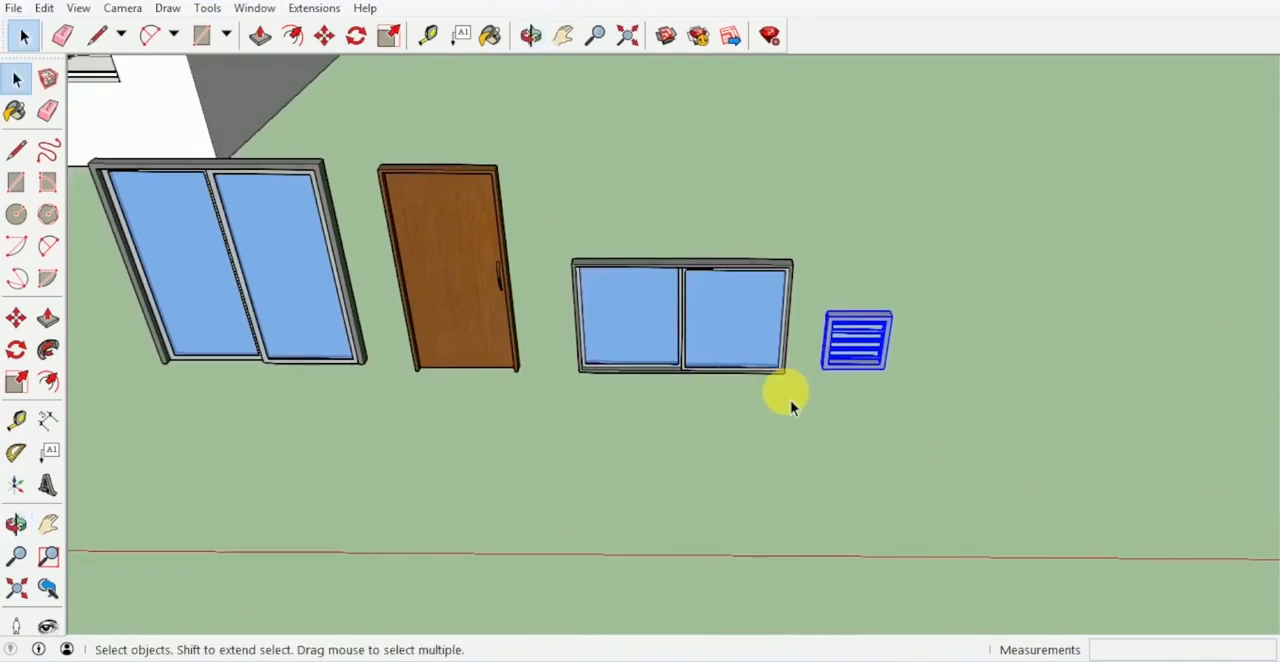
{"action": "left_click_drag", "start_coordinate": [798, 386], "coordinate": [549, 214]}
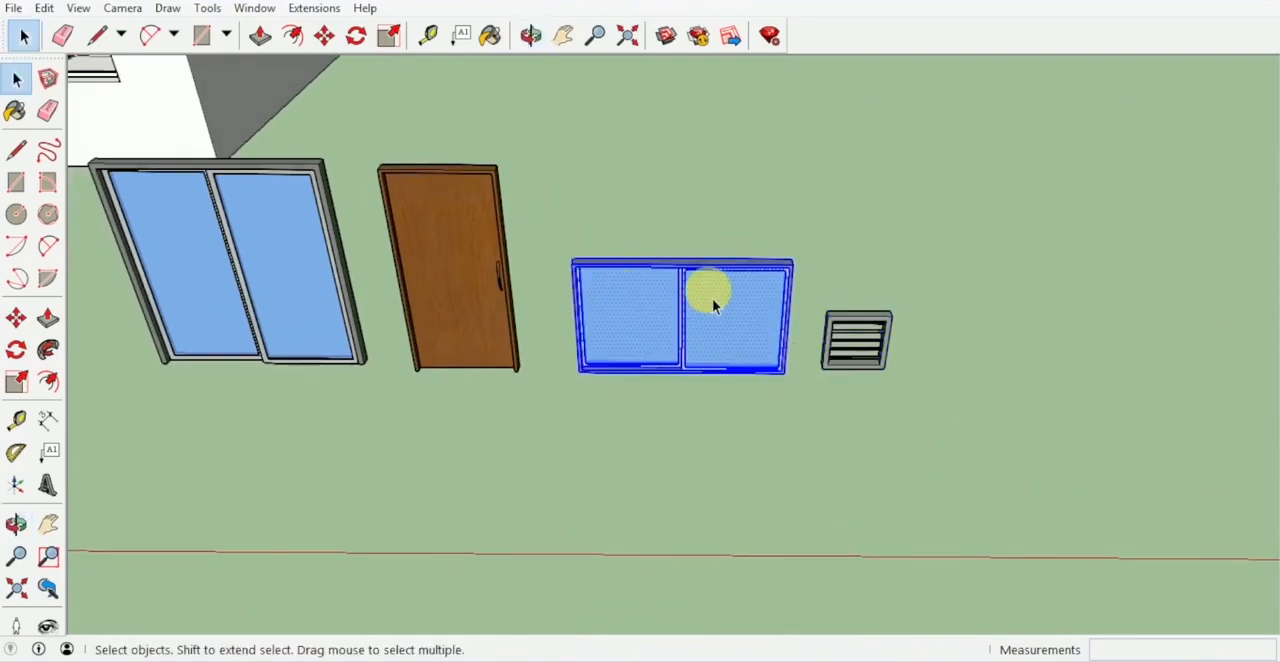
{"action": "right_click", "coordinate": [670, 322]}
{"action": "left_click", "coordinate": [760, 449]}
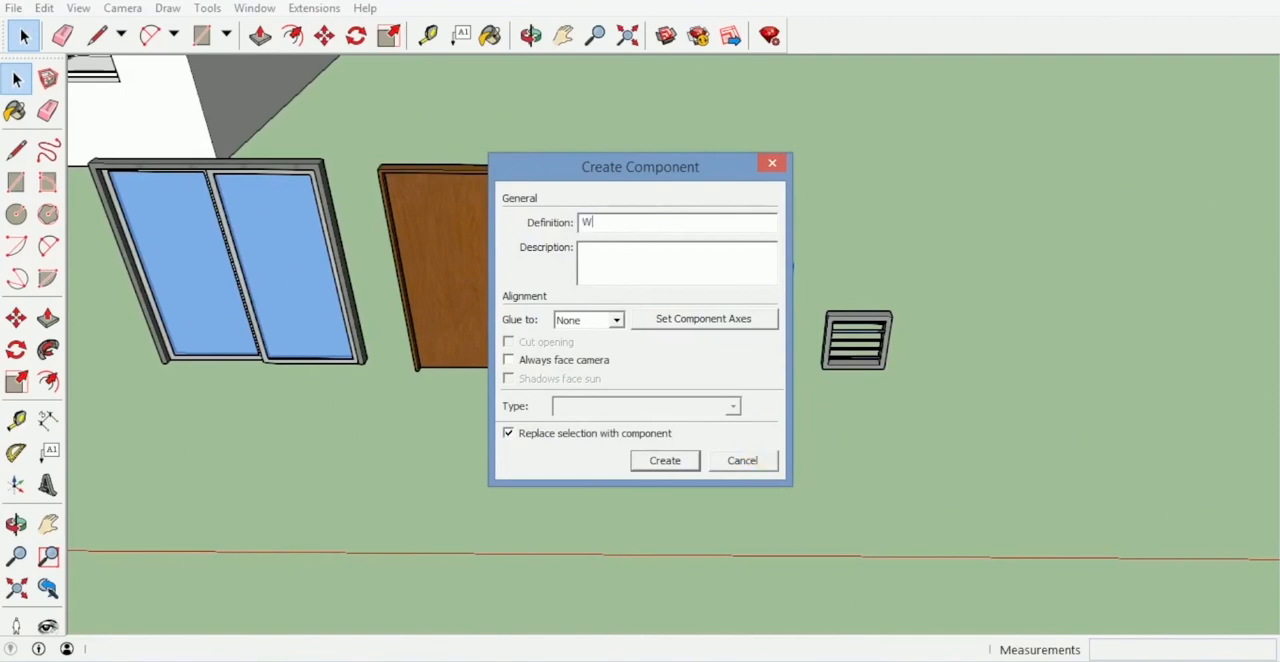
{"action": "key", "text": "Return"}
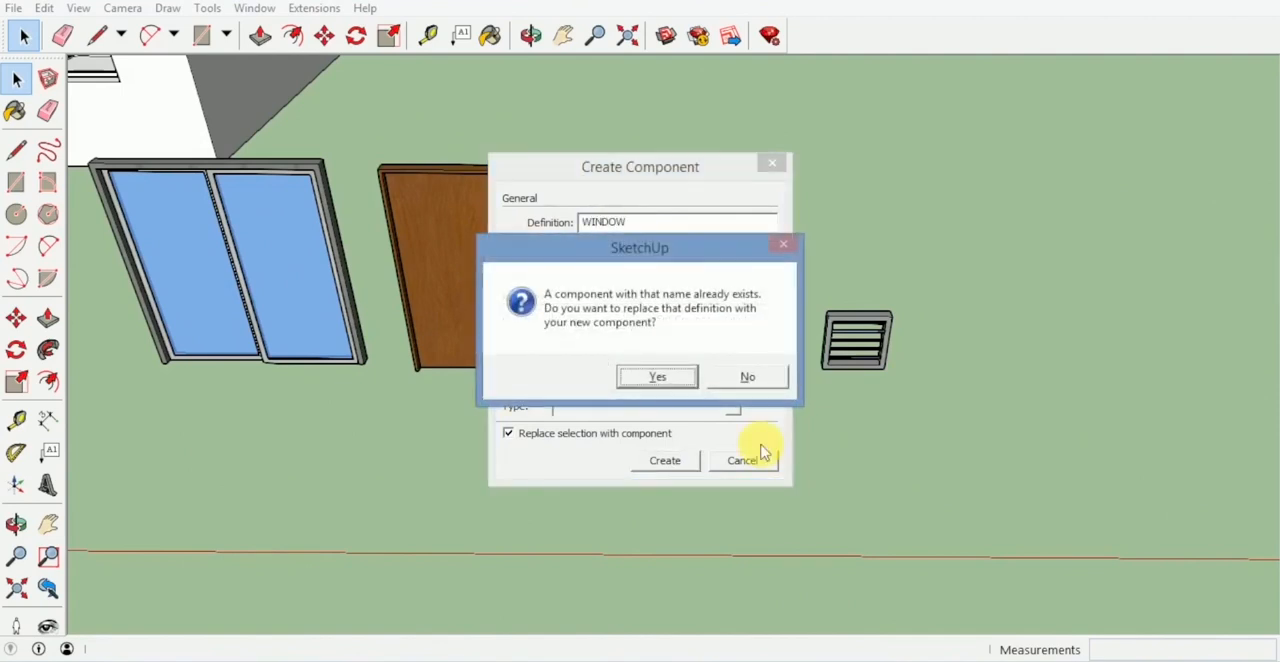
{"action": "key", "text": "Return"}
- Move the WINDOW component by its upper corner into the nearest front wall opening, aligned with the opening's upper corner
{"action": "key", "text": "m"}
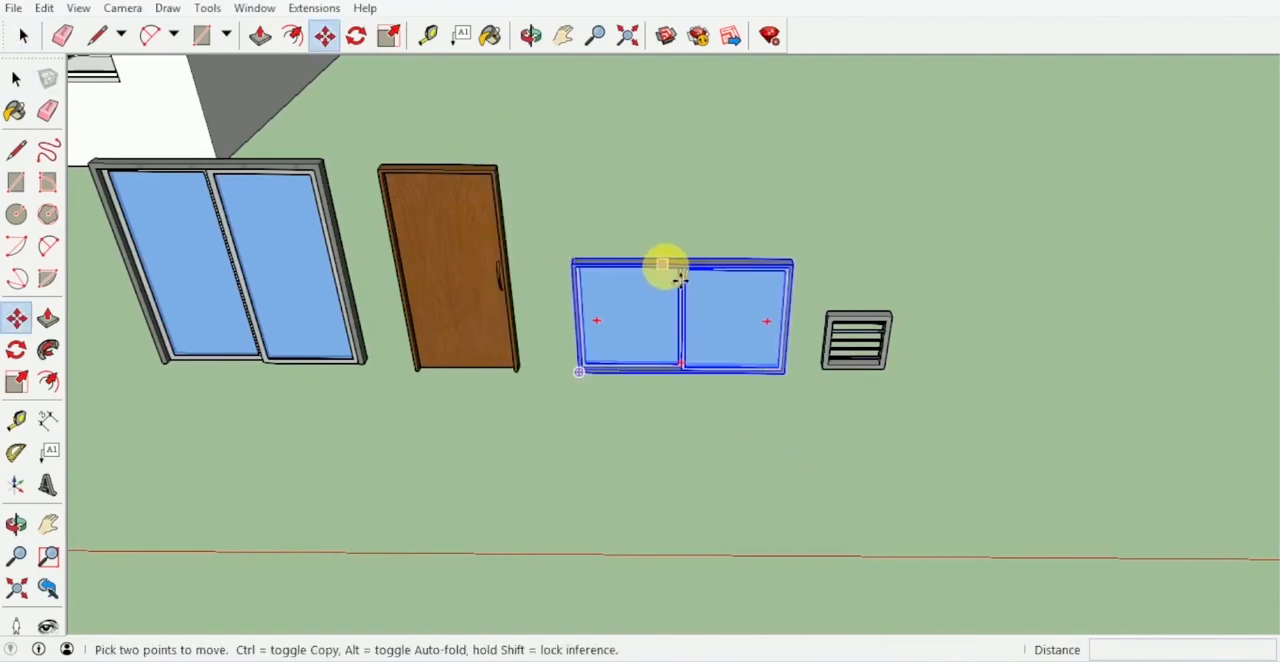
{"action": "middle_click_drag", "start_coordinate": [666, 266], "coordinate": [780, 291]}
{"action": "scroll", "coordinate": [800, 300], "scroll_direction": "up", "scroll_amount": 4}
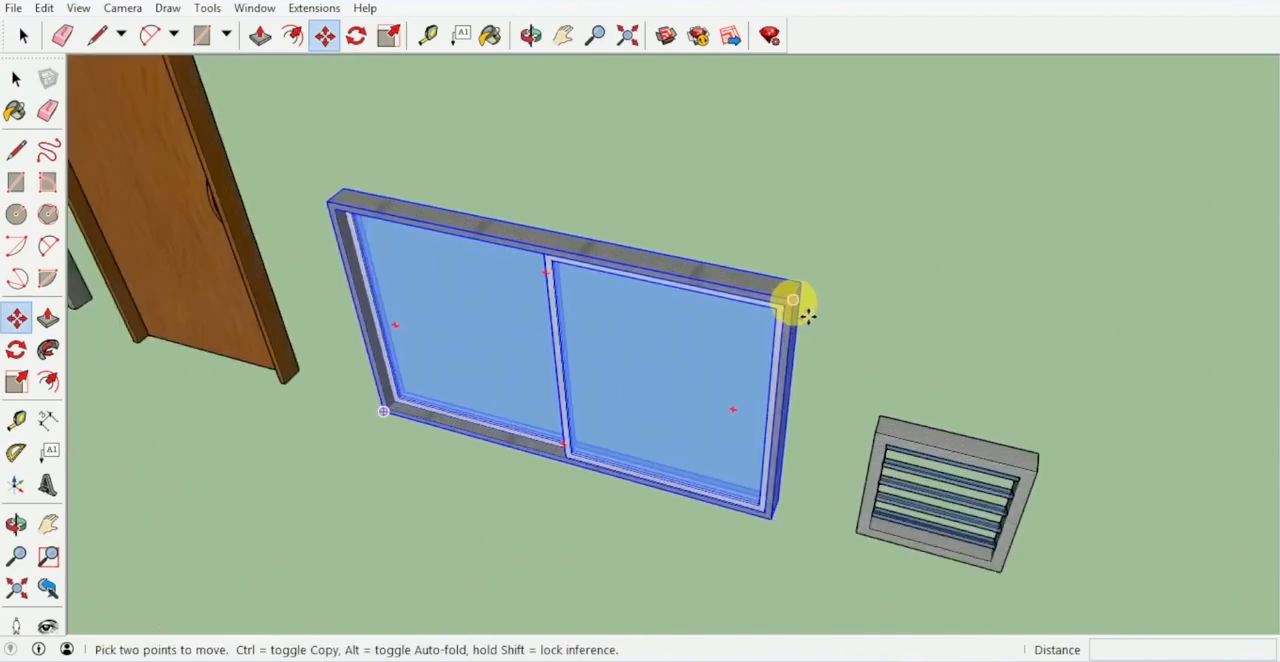
{"action": "left_click", "coordinate": [794, 302]}
{"action": "scroll", "coordinate": [749, 197], "scroll_direction": "down", "scroll_amount": 4}
{"action": "middle_click_drag", "start_coordinate": [749, 197], "coordinate": [900, 540], "text": "shift"}
{"action": "middle_click_drag", "start_coordinate": [610, 215], "coordinate": [915, 405], "text": "shift"}
{"action": "scroll", "coordinate": [655, 235], "scroll_direction": "up", "scroll_amount": 2}
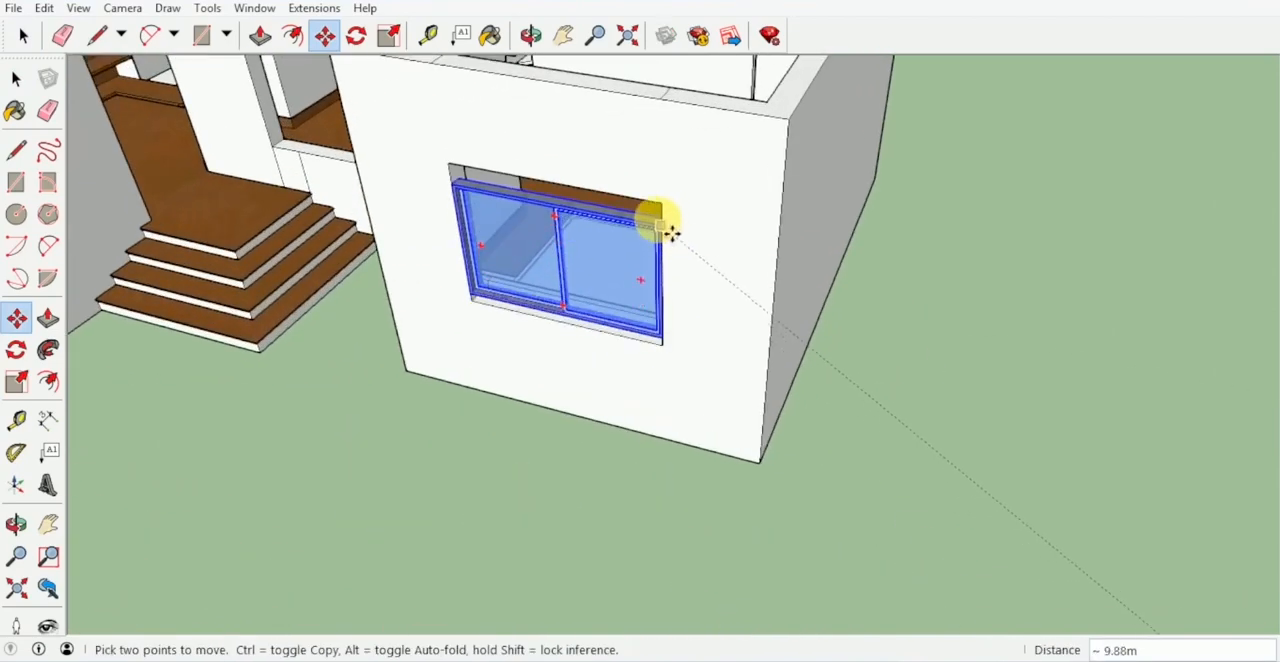
{"action": "scroll", "coordinate": [660, 222], "scroll_direction": "up", "scroll_amount": 2}
{"action": "left_click", "coordinate": [663, 203]}
- Scale the placed window downward from its bottom edge to fill the full height of the wall opening
{"action": "middle_click_drag", "start_coordinate": [674, 268], "coordinate": [846, 90]}
{"action": "middle_click_drag", "start_coordinate": [705, 250], "coordinate": [809, 191]}
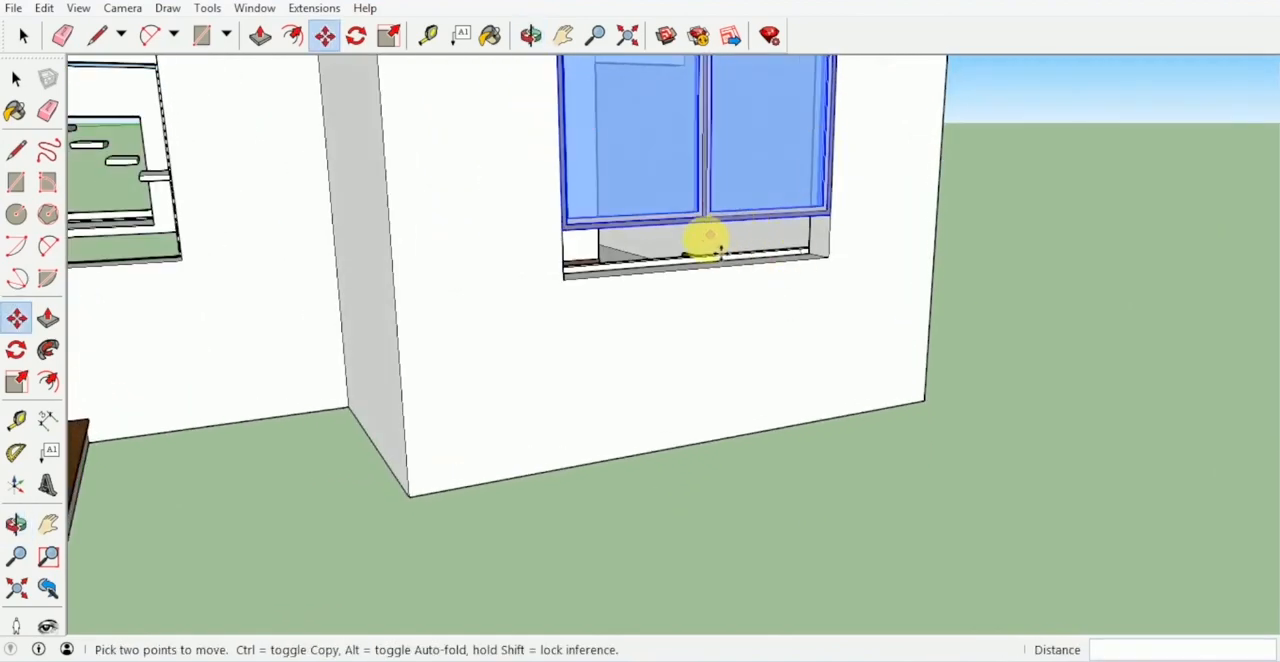
{"action": "key", "text": "s"}
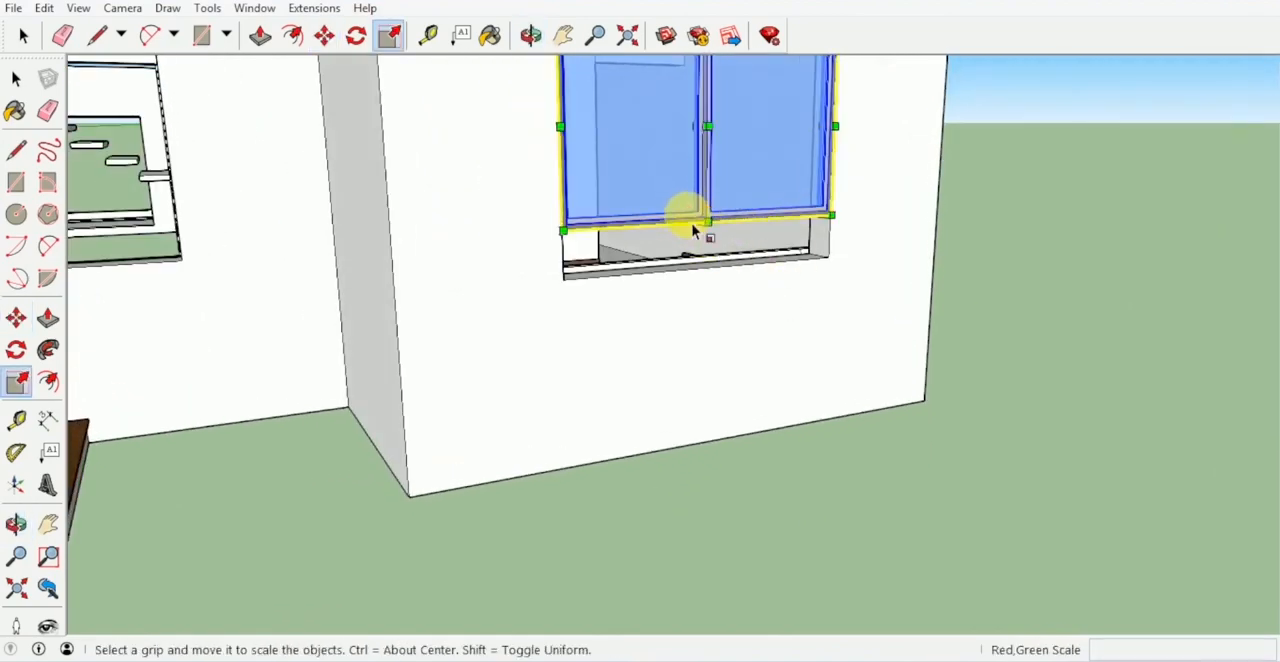
{"action": "scroll", "coordinate": [705, 240], "scroll_direction": "up", "scroll_amount": 4}
{"action": "middle_click_drag", "start_coordinate": [712, 258], "coordinate": [784, 153]}
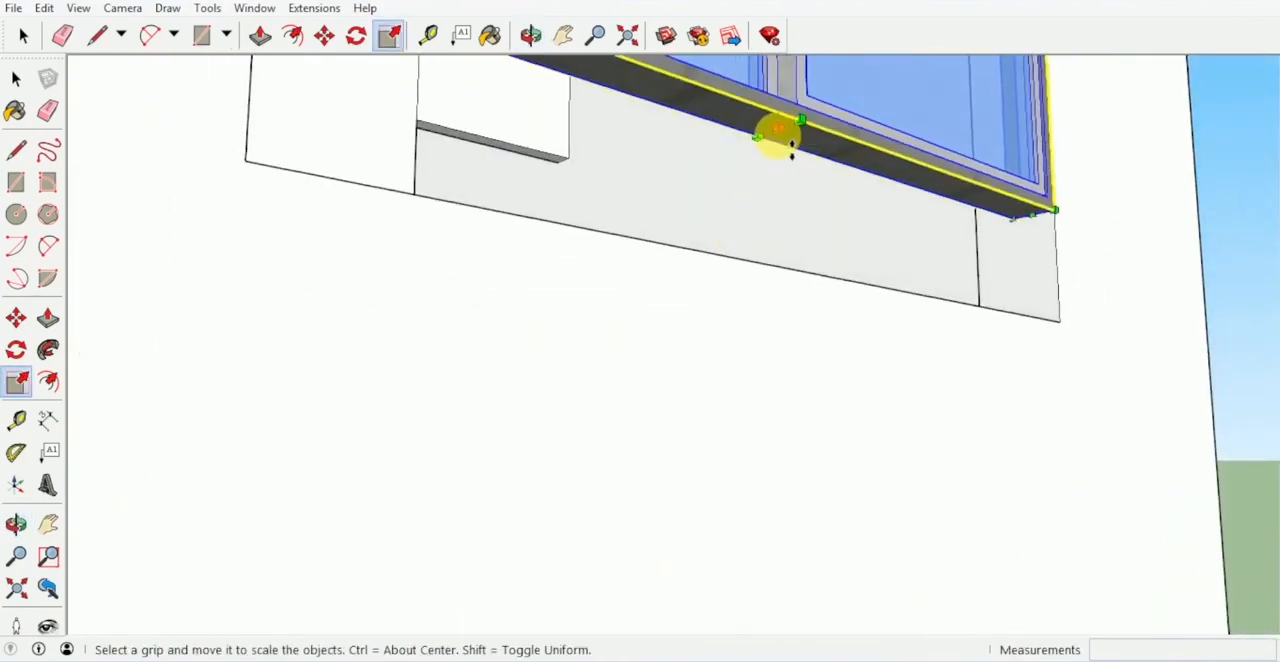
{"action": "left_click_drag", "start_coordinate": [791, 146], "coordinate": [813, 285]}
{"action": "middle_click_drag", "start_coordinate": [803, 271], "coordinate": [637, 374]}
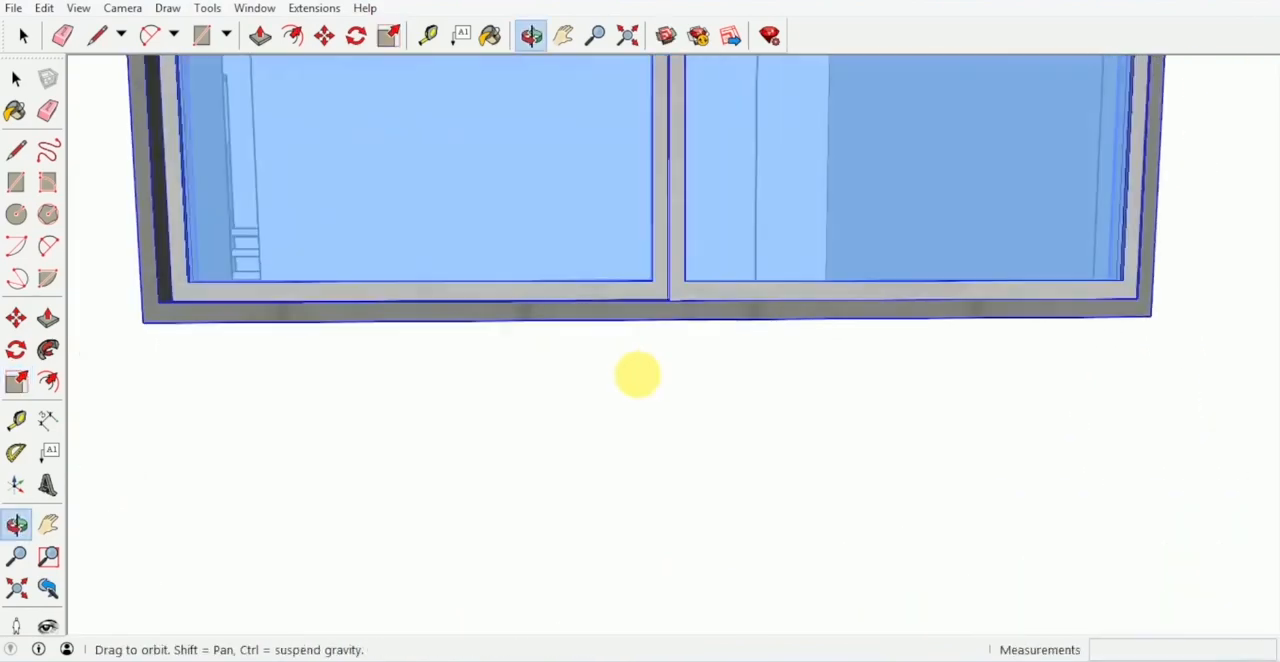
{"action": "scroll", "coordinate": [768, 342], "scroll_direction": "down", "scroll_amount": 4}
{"action": "mouse_move", "coordinate": [764, 346]}
{"action": "middle_mouse_down"}
{"action": "mouse_move", "coordinate": [701, 332]}
{"action": "mouse_move", "coordinate": [763, 340]}
{"action": "middle_mouse_up"}
{"action": "scroll", "coordinate": [700, 330], "scroll_direction": "down", "scroll_amount": 2}
- Copy the fitted window into the opening beside the entrance steps and the opening in the other front block
{"action": "key", "text": "m"}
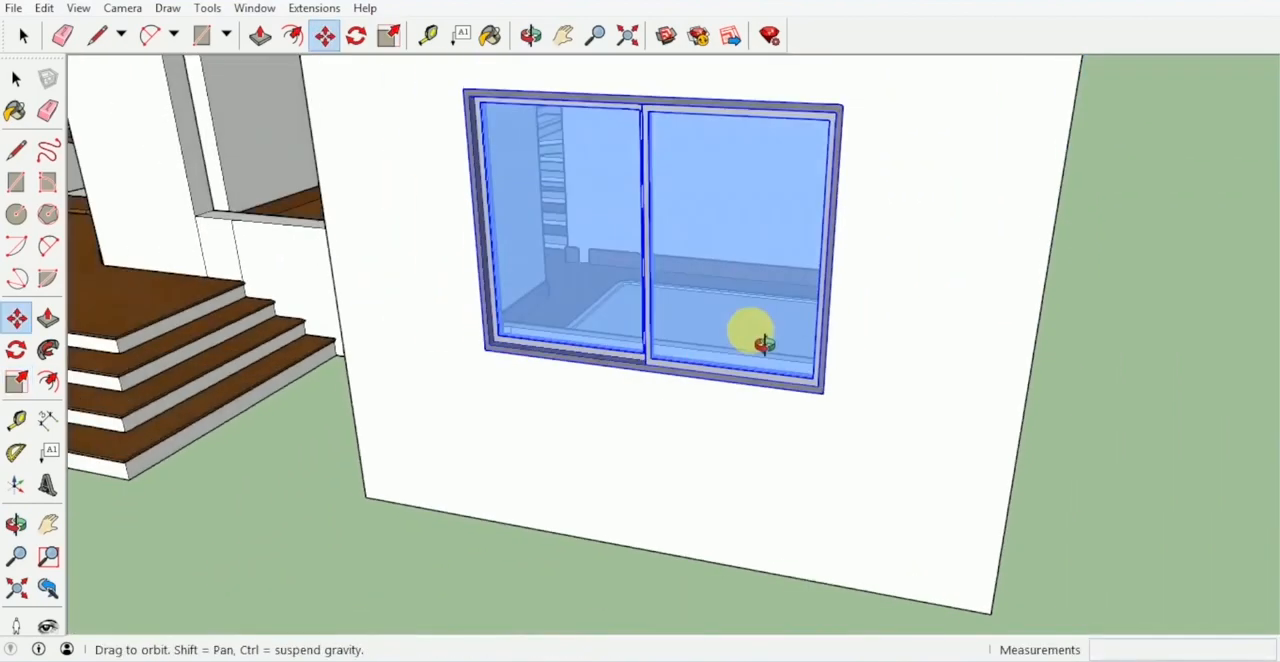
{"action": "scroll", "coordinate": [762, 338], "scroll_direction": "down", "scroll_amount": 1}
{"action": "key", "text": "ctrl"}
{"action": "left_click", "coordinate": [831, 138]}
{"action": "middle_click_drag", "start_coordinate": [836, 150], "coordinate": [595, 310]}
{"action": "left_click", "coordinate": [636, 164]}
{"action": "left_click", "coordinate": [478, 303]}
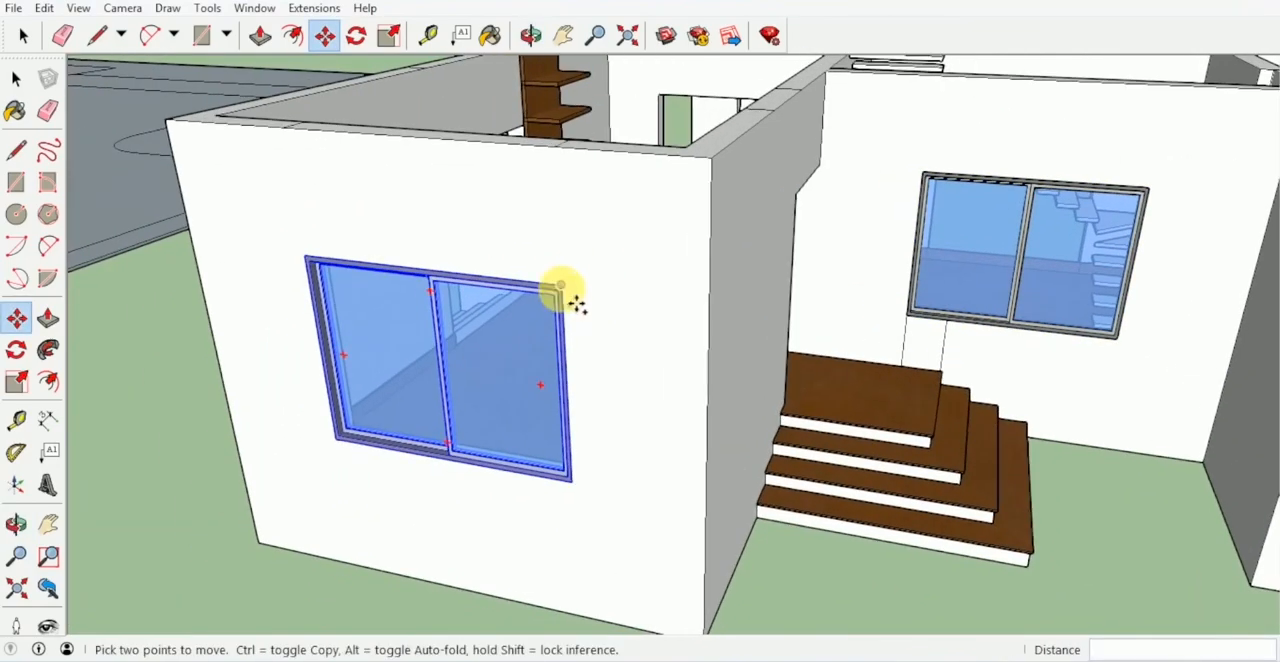
- Copy the window from the front block into the shorter opening in the rear wall
{"action": "key", "text": "ctrl"}
{"action": "left_click", "coordinate": [561, 286]}
{"action": "middle_click_drag", "start_coordinate": [625, 262], "coordinate": [810, 337]}
{"action": "scroll", "coordinate": [857, 234], "scroll_direction": "up", "scroll_amount": 5}
{"action": "scroll", "coordinate": [803, 203], "scroll_direction": "up", "scroll_amount": 4}
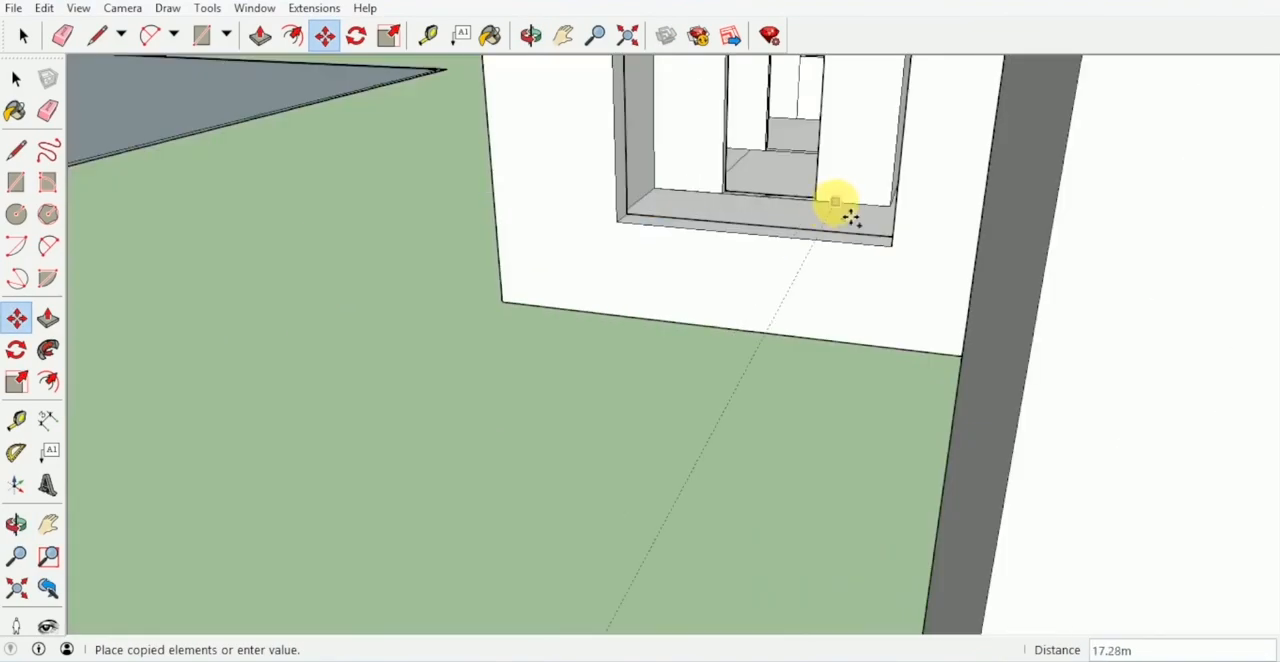
{"action": "scroll", "coordinate": [836, 202], "scroll_direction": "up", "scroll_amount": 3}
{"action": "left_click", "coordinate": [832, 200]}
- Scale the rear window's height by 0.60 from its bottom edge to fit the shorter opening
{"action": "middle_click_drag", "start_coordinate": [760, 228], "coordinate": [647, 384]}
{"action": "key", "text": "s"}
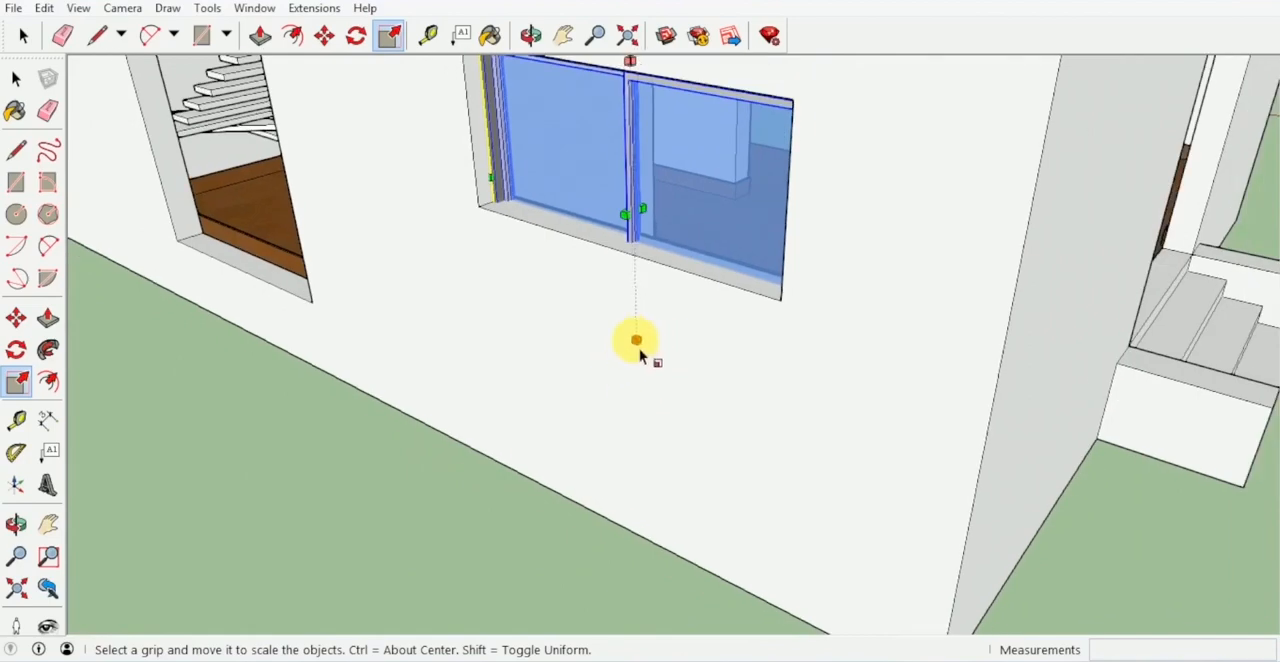
{"action": "middle_click_drag", "start_coordinate": [639, 348], "coordinate": [691, 374]}
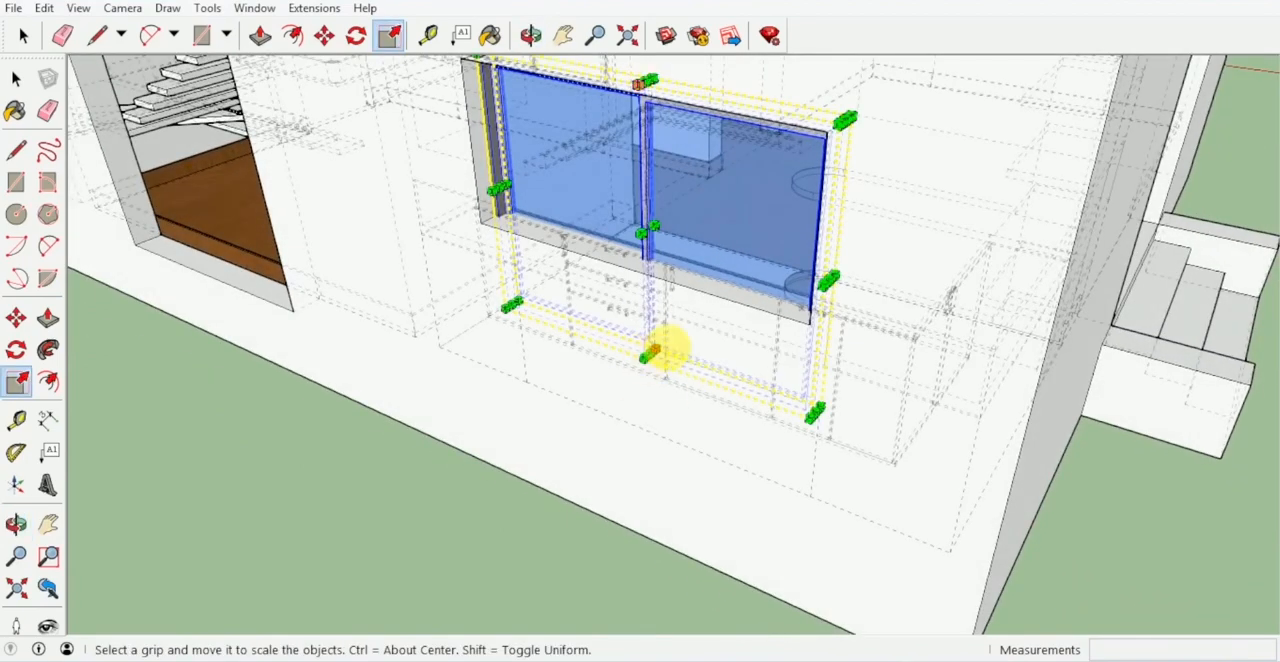
{"action": "left_click_drag", "start_coordinate": [650, 355], "coordinate": [645, 277]}
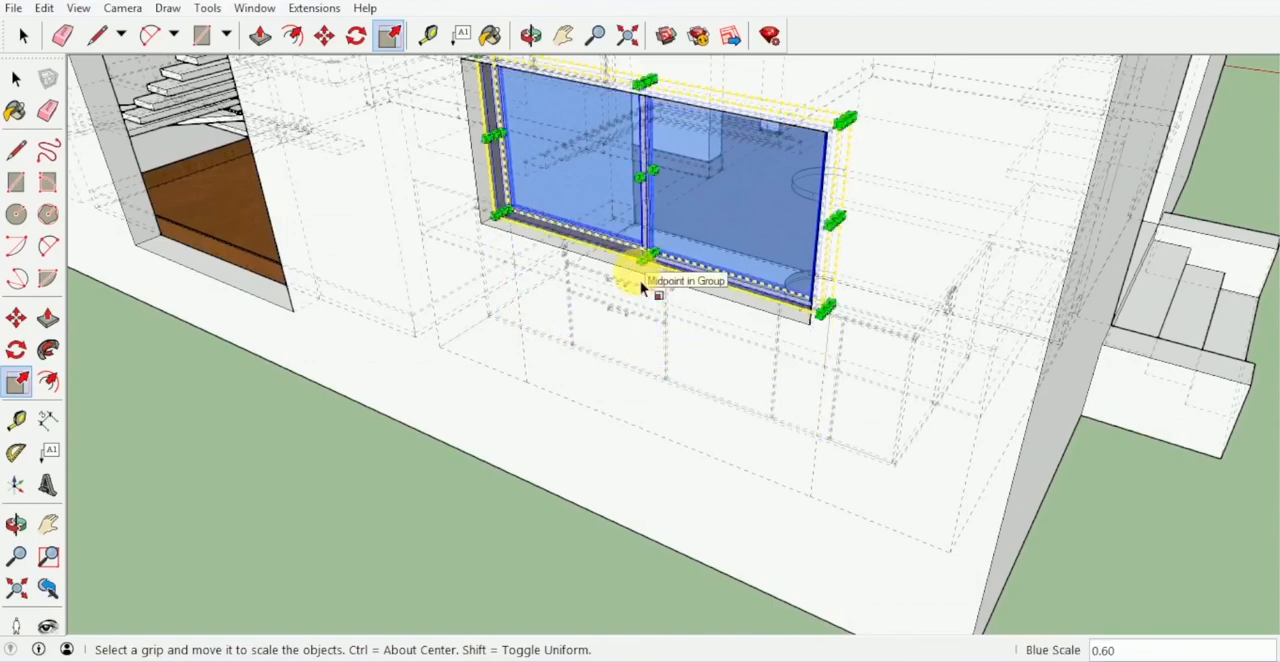
{"action": "middle_click_drag", "start_coordinate": [641, 286], "coordinate": [425, 330]}
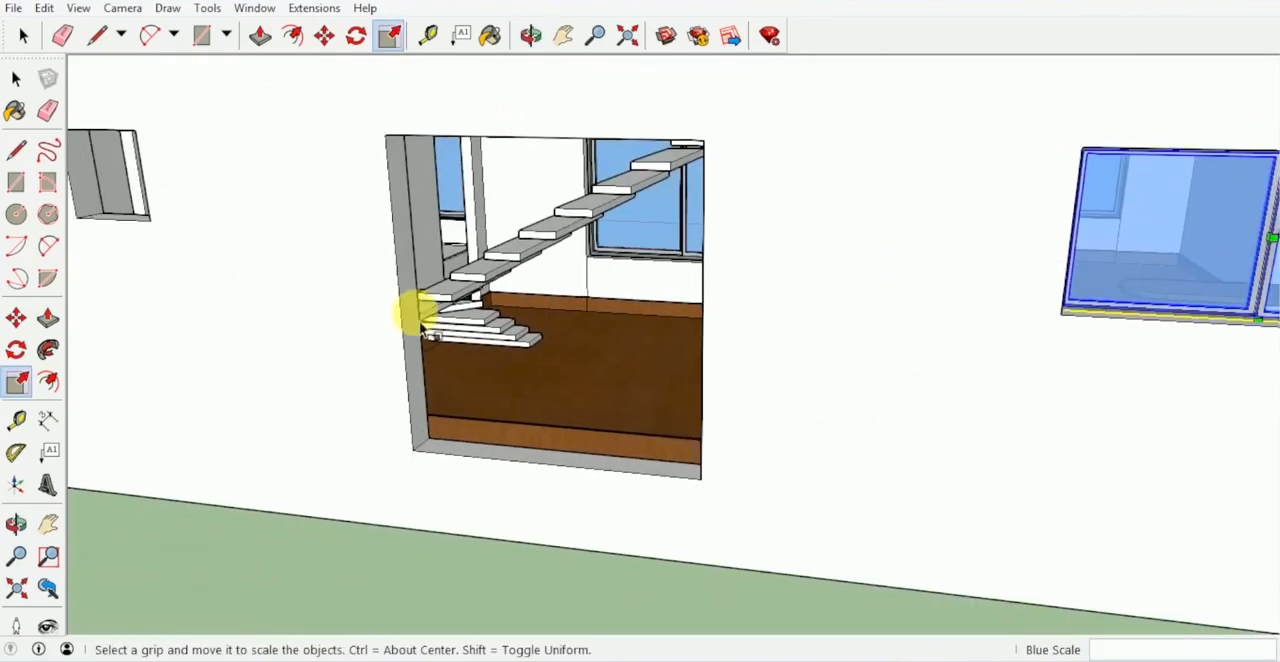
- Move the window in the first building's right front block inward so its frame sits flush with the inner wall face
{"action": "middle_click_drag", "start_coordinate": [492, 390], "coordinate": [765, 393]}
{"action": "middle_click_drag", "start_coordinate": [847, 389], "coordinate": [963, 383]}
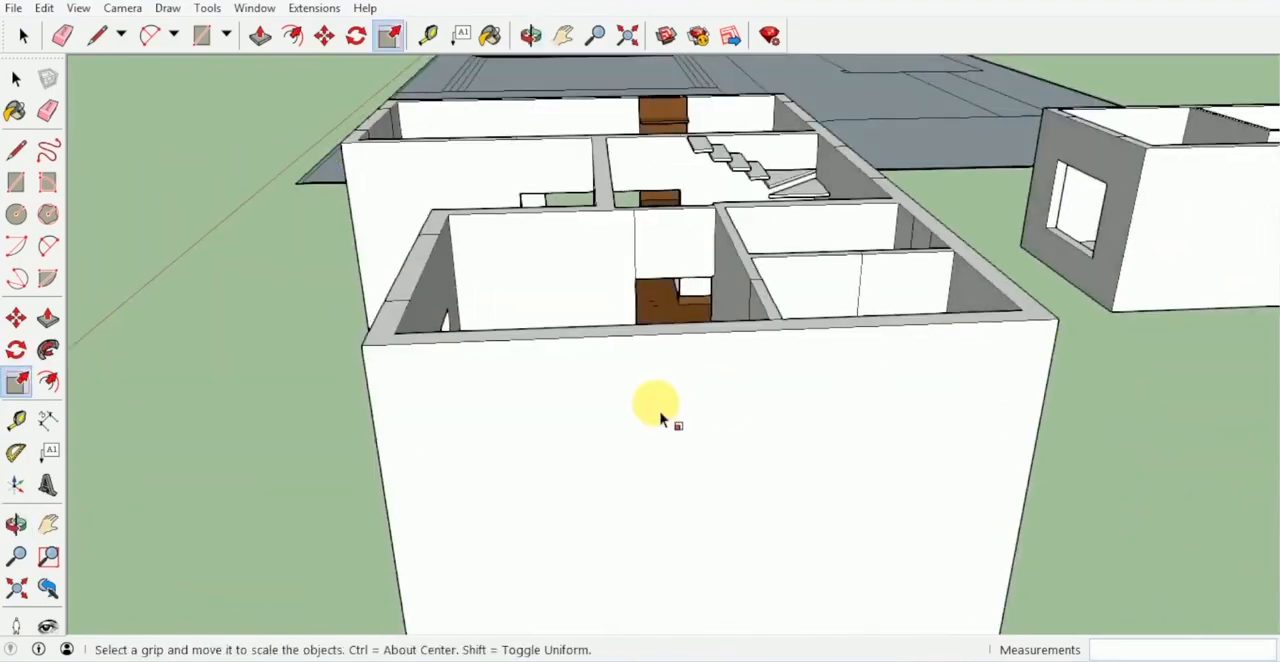
{"action": "middle_click_drag", "start_coordinate": [660, 417], "coordinate": [782, 428]}
{"action": "key", "text": "space"}
{"action": "key", "text": "m"}
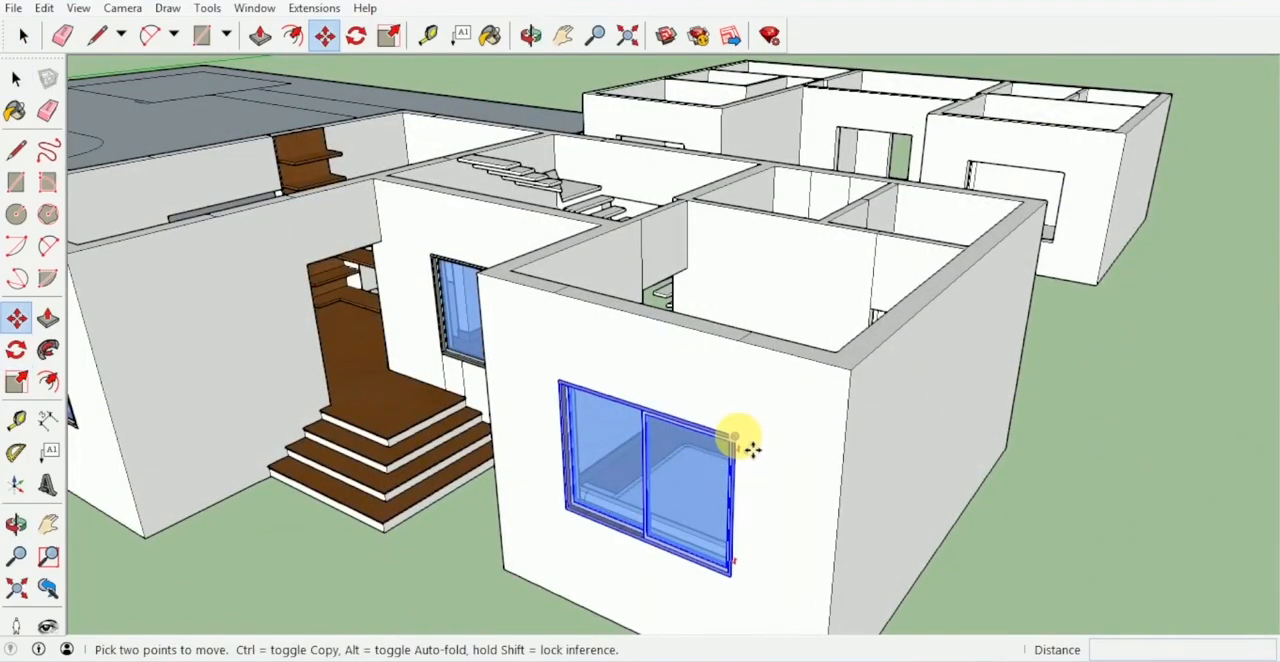
{"action": "middle_click_drag", "start_coordinate": [725, 445], "coordinate": [457, 389]}
{"action": "scroll", "coordinate": [520, 350], "scroll_direction": "up", "scroll_amount": 3}
{"action": "scroll", "coordinate": [536, 366], "scroll_direction": "up", "scroll_amount": 4}
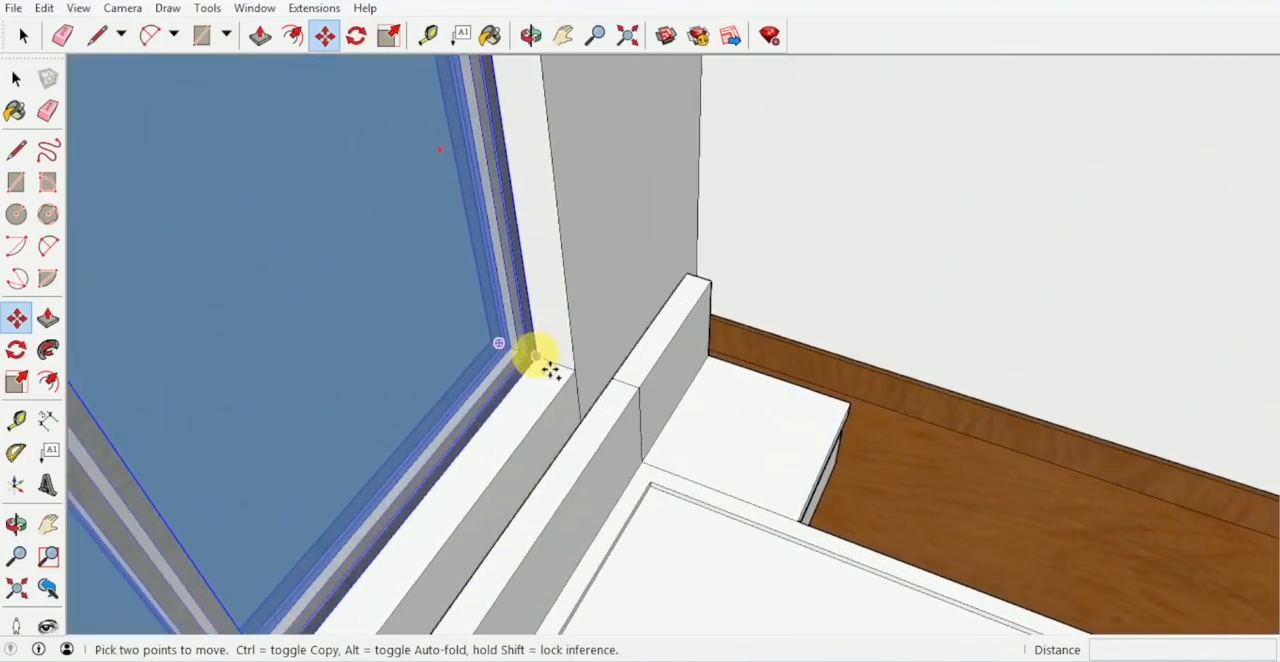
{"action": "left_click", "coordinate": [551, 370]}
{"action": "key", "text": "ctrl"}
{"action": "left_click", "coordinate": [583, 378]}
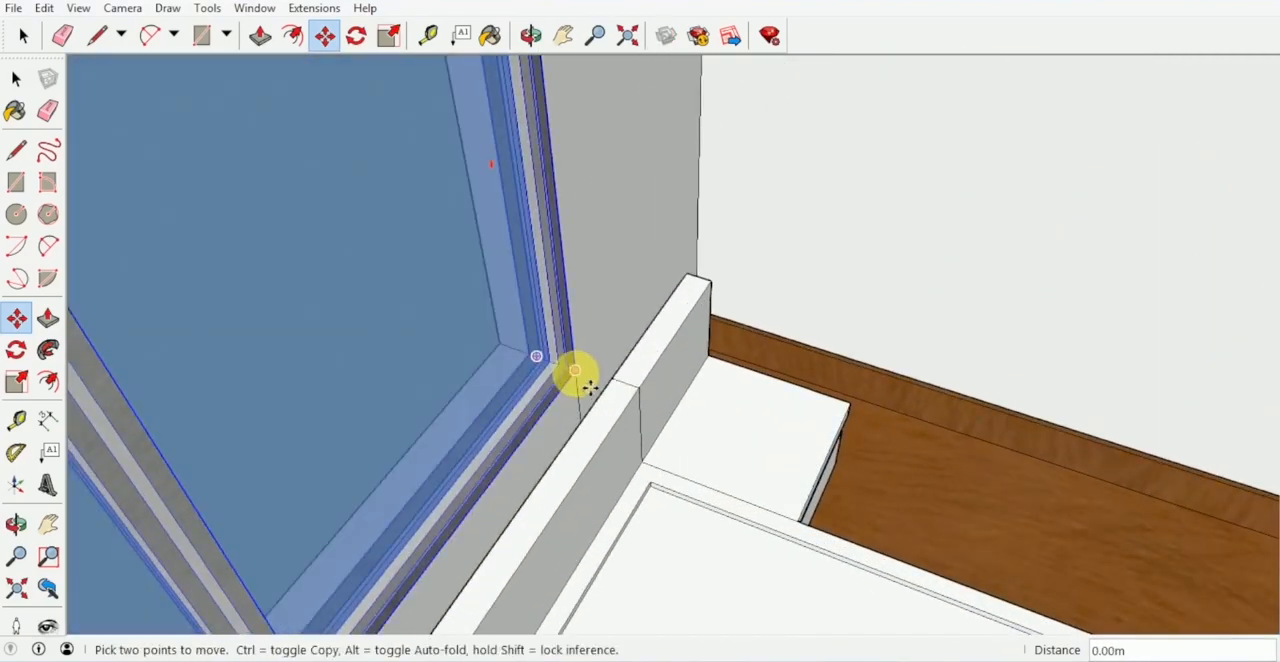
- Move the window beside the entrance steps inward until its lower corner meets the inner edge of the wall opening
{"action": "scroll", "coordinate": [622, 388], "scroll_direction": "down", "scroll_amount": 4}
{"action": "middle_click_drag", "start_coordinate": [622, 388], "coordinate": [363, 615]}
{"action": "scroll", "coordinate": [730, 335], "scroll_direction": "down", "scroll_amount": 2}
{"action": "middle_click_drag", "start_coordinate": [730, 335], "coordinate": [512, 462]}
{"action": "key", "text": "space"}
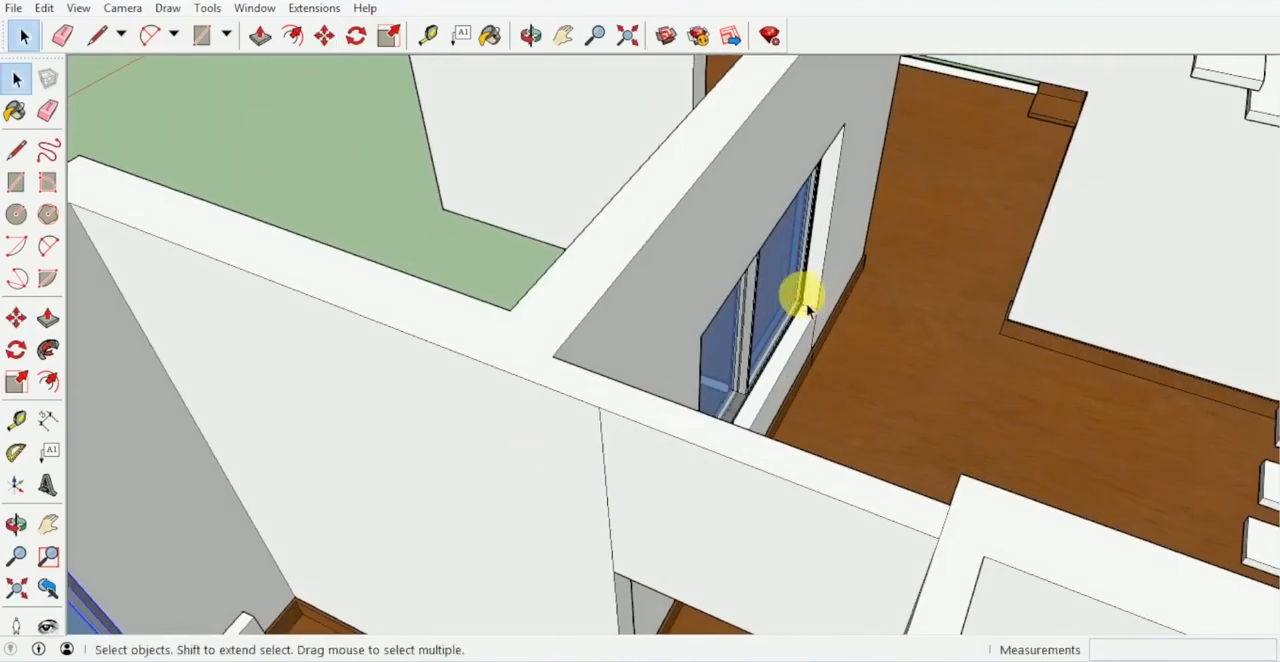
{"action": "left_click", "coordinate": [807, 302]}
{"action": "middle_click_drag", "start_coordinate": [804, 304], "coordinate": [666, 314]}
{"action": "scroll", "coordinate": [666, 314], "scroll_direction": "up", "scroll_amount": 3}
{"action": "key", "text": "m"}
{"action": "scroll", "coordinate": [680, 314], "scroll_direction": "up", "scroll_amount": 5}
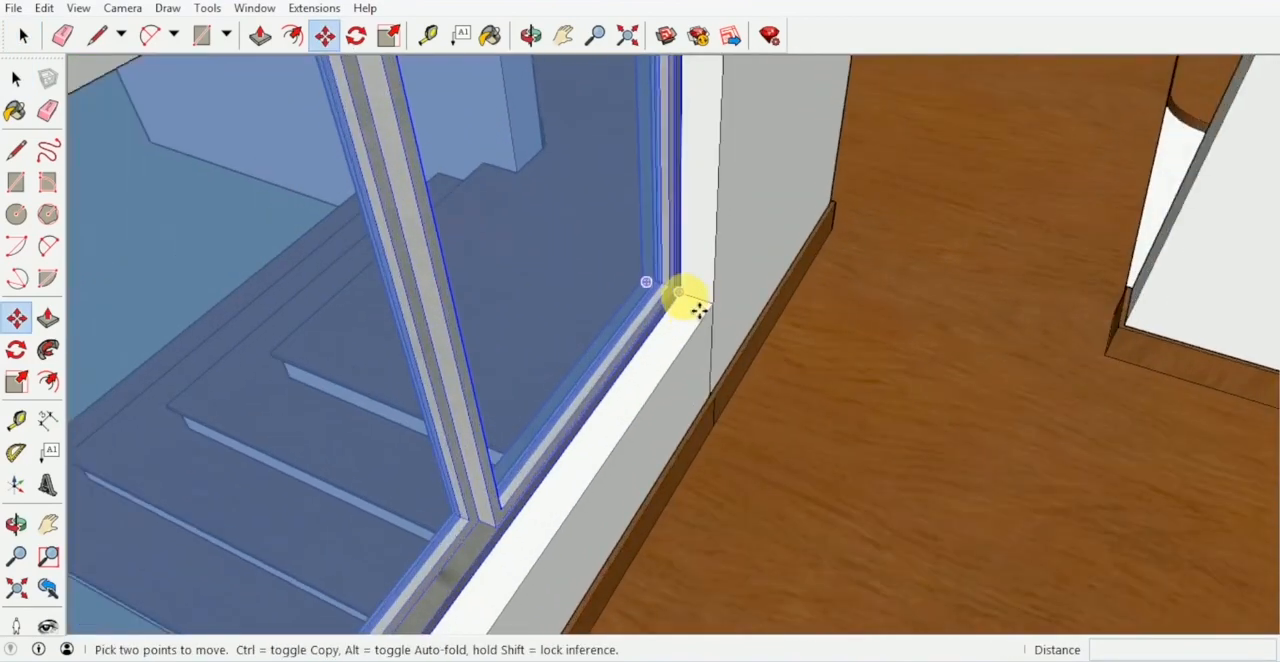
{"action": "scroll", "coordinate": [720, 318], "scroll_direction": "up", "scroll_amount": 6}
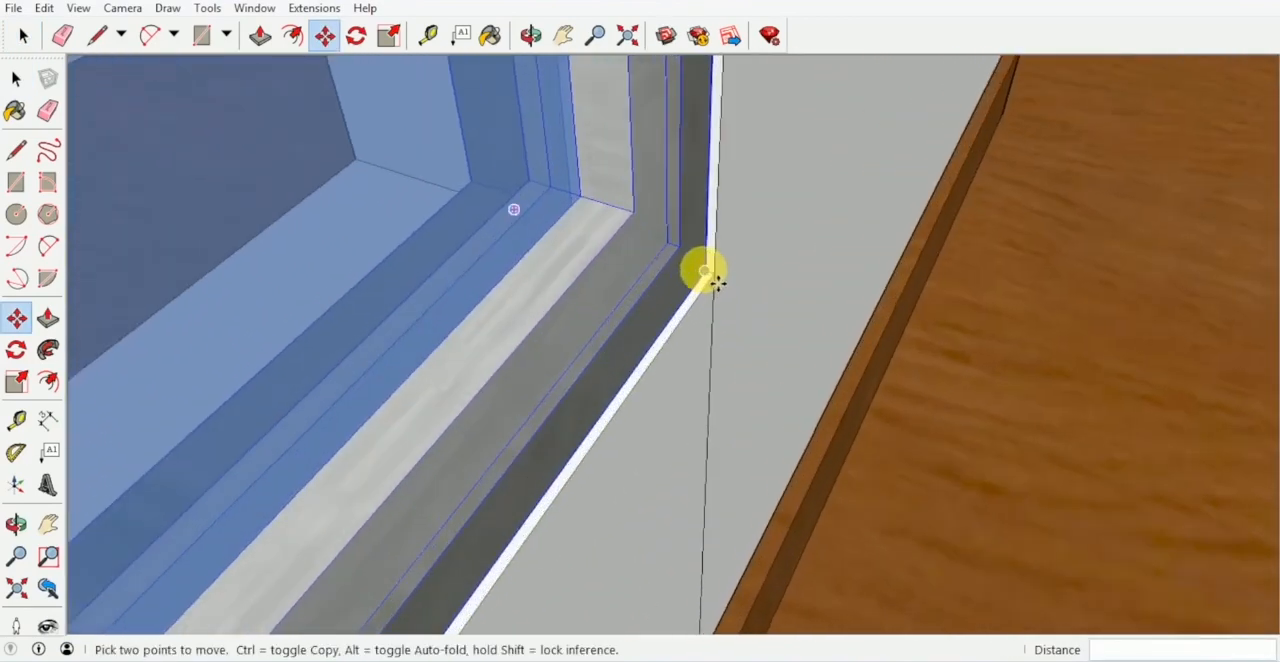
{"action": "left_click", "coordinate": [704, 271]}
{"action": "left_click", "coordinate": [714, 274]}
{"action": "scroll", "coordinate": [677, 348], "scroll_direction": "down", "scroll_amount": 5}
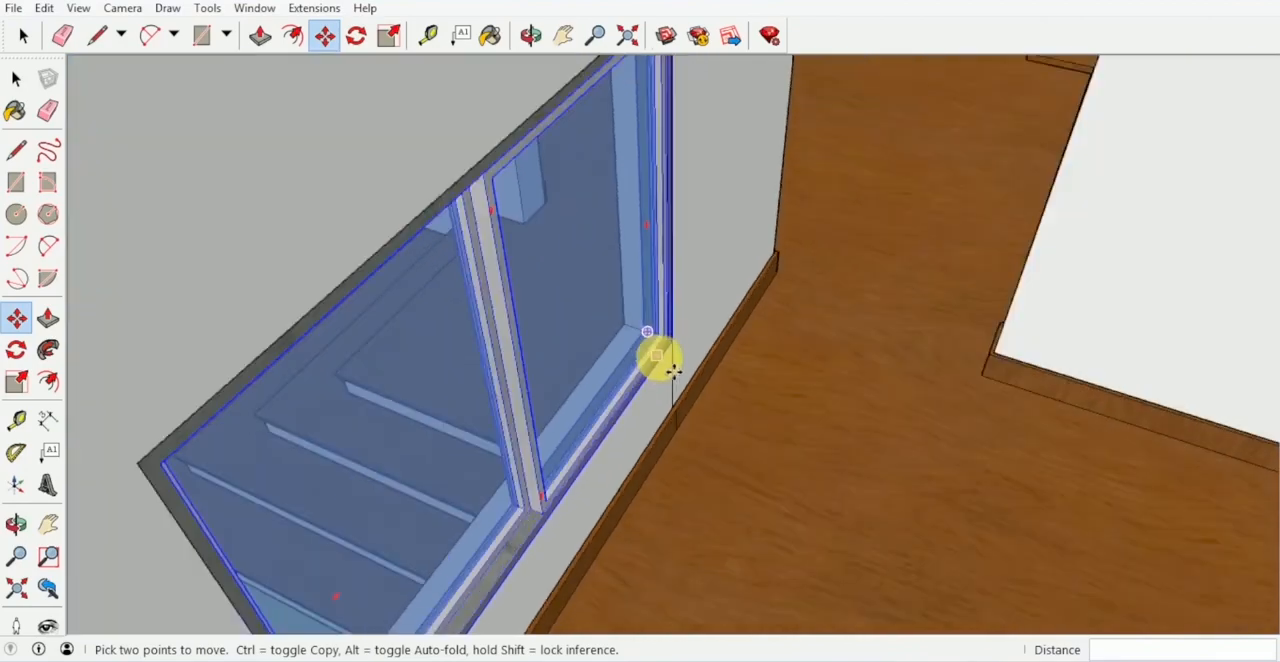
- Set the window of the first building's left front block back to the inner face of its wall
{"action": "scroll", "coordinate": [673, 370], "scroll_direction": "down", "scroll_amount": 5}
{"action": "middle_click_drag", "start_coordinate": [673, 370], "coordinate": [750, 226]}
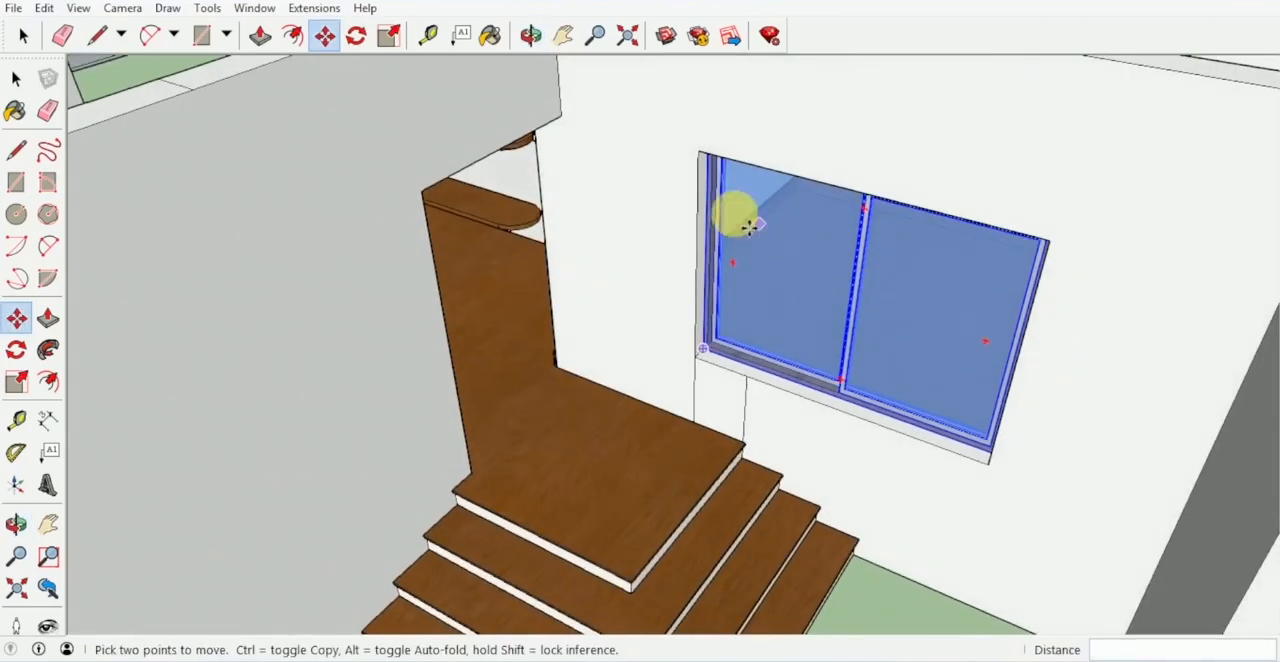
{"action": "middle_click_drag", "start_coordinate": [740, 400], "coordinate": [631, 334]}
{"action": "key", "text": "space"}
{"action": "middle_click_drag", "start_coordinate": [590, 378], "coordinate": [323, 391]}
{"action": "key", "text": "m"}
{"action": "middle_click_drag", "start_coordinate": [576, 322], "coordinate": [448, 349]}
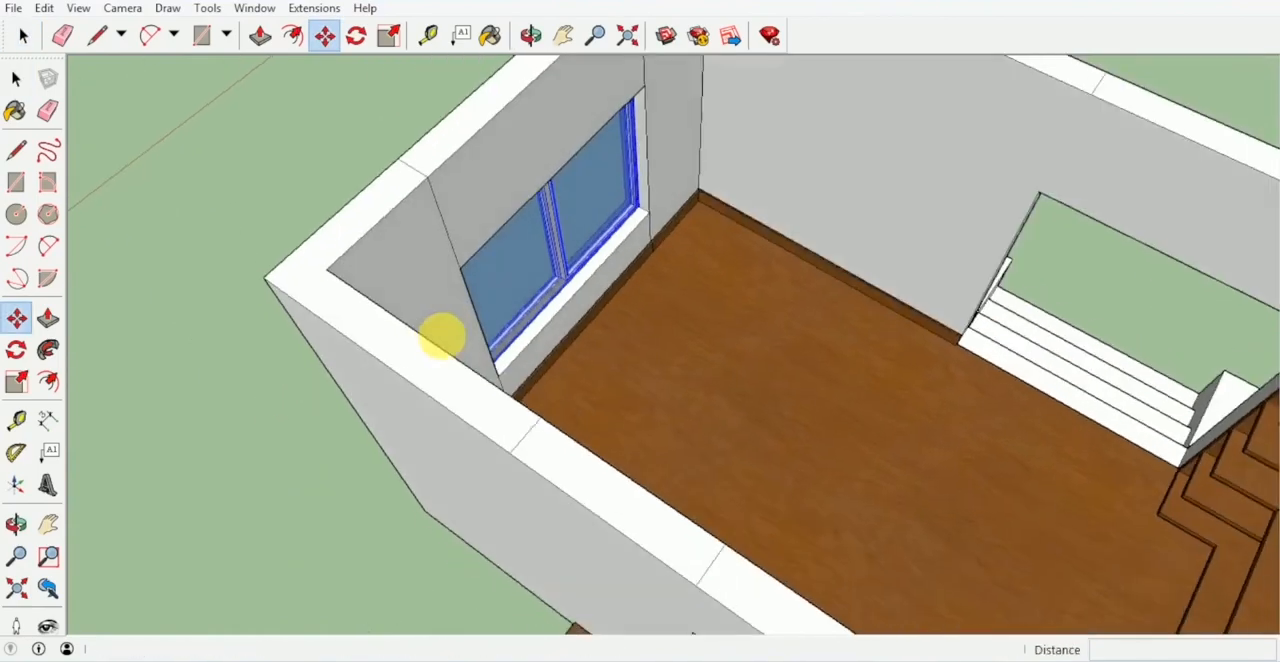
{"action": "scroll", "coordinate": [640, 213], "scroll_direction": "up", "scroll_amount": 7}
{"action": "left_click_drag", "start_coordinate": [676, 222], "coordinate": [697, 240]}
- Copy the left front block's window by its upper inner corner into a front block opening of the second building
{"action": "scroll", "coordinate": [693, 250], "scroll_direction": "down", "scroll_amount": 3}
{"action": "middle_click_drag", "start_coordinate": [640, 300], "coordinate": [703, 512]}
{"action": "scroll", "coordinate": [570, 390], "scroll_direction": "down", "scroll_amount": 3}
{"action": "key", "text": "ctrl"}
{"action": "left_click", "coordinate": [656, 307]}
{"action": "scroll", "coordinate": [666, 380], "scroll_direction": "down", "scroll_amount": 5}
{"action": "middle_click_drag", "start_coordinate": [666, 380], "coordinate": [677, 334]}
{"action": "scroll", "coordinate": [750, 370], "scroll_direction": "up", "scroll_amount": 5}
{"action": "scroll", "coordinate": [750, 370], "scroll_direction": "up", "scroll_amount": 6}
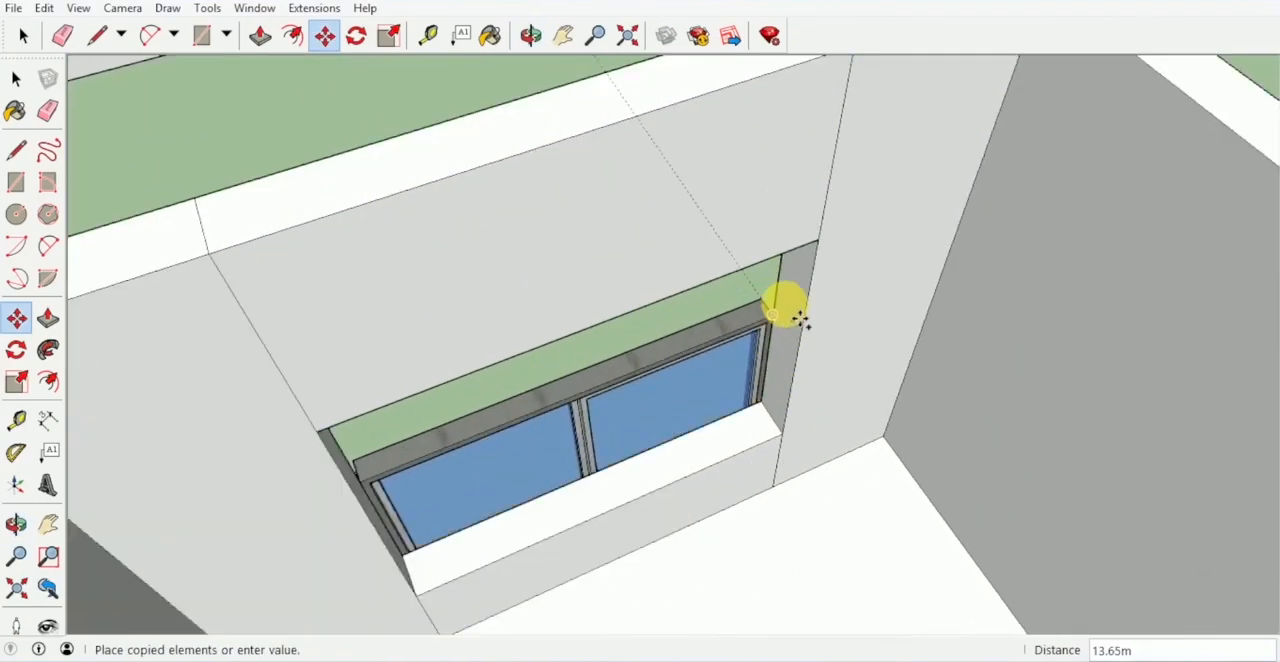
{"action": "left_click", "coordinate": [820, 252]}
- Copy that window across to the opening in the second building's other front block
{"action": "left_click", "coordinate": [821, 247]}
{"action": "scroll", "coordinate": [722, 394], "scroll_direction": "down", "scroll_amount": 5}
{"action": "middle_click_drag", "start_coordinate": [722, 394], "coordinate": [613, 293]}
{"action": "scroll", "coordinate": [576, 244], "scroll_direction": "up", "scroll_amount": 5}
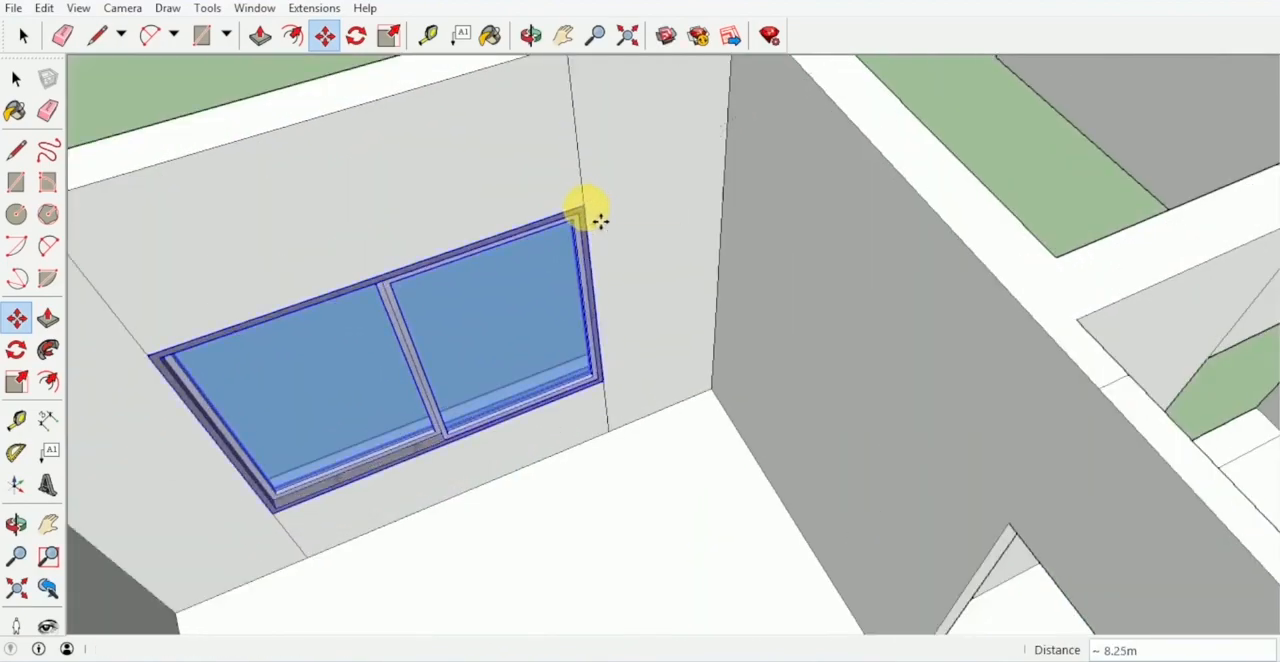
{"action": "left_click", "coordinate": [599, 222]}
- Copy the front block window into the shorter corner-room opening in the second building's rear wall
{"action": "left_click", "coordinate": [586, 211]}
{"action": "scroll", "coordinate": [592, 219], "scroll_direction": "down", "scroll_amount": 4}
{"action": "middle_click_drag", "start_coordinate": [520, 236], "coordinate": [300, 256], "text": "shift"}
{"action": "middle_click_drag", "start_coordinate": [780, 280], "coordinate": [205, 242], "text": "shift"}
{"action": "scroll", "coordinate": [868, 357], "scroll_direction": "up", "scroll_amount": 4}
{"action": "middle_click_drag", "start_coordinate": [868, 357], "coordinate": [762, 346], "text": "shift"}
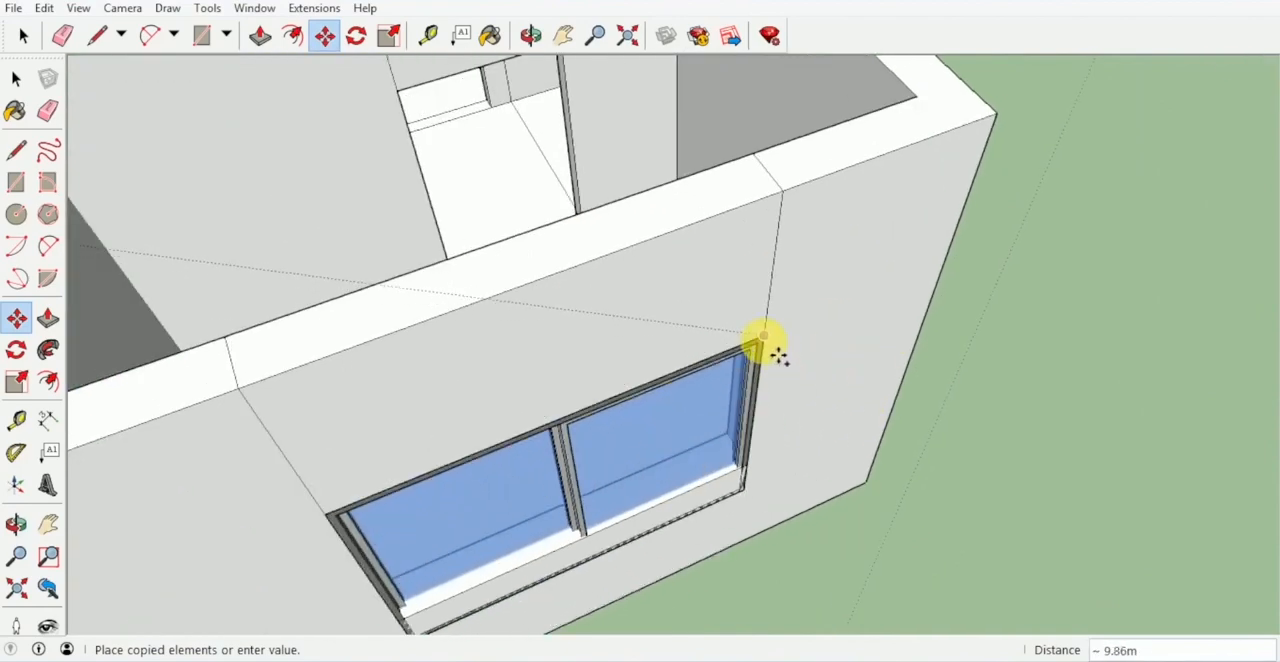
{"action": "left_click", "coordinate": [763, 343]}
- Scale the second building's rear window height to 0.80 from its bottom edge to fit the opening
{"action": "middle_click_drag", "start_coordinate": [676, 350], "coordinate": [488, 184]}
{"action": "middle_click_drag", "start_coordinate": [488, 184], "coordinate": [384, 168]}
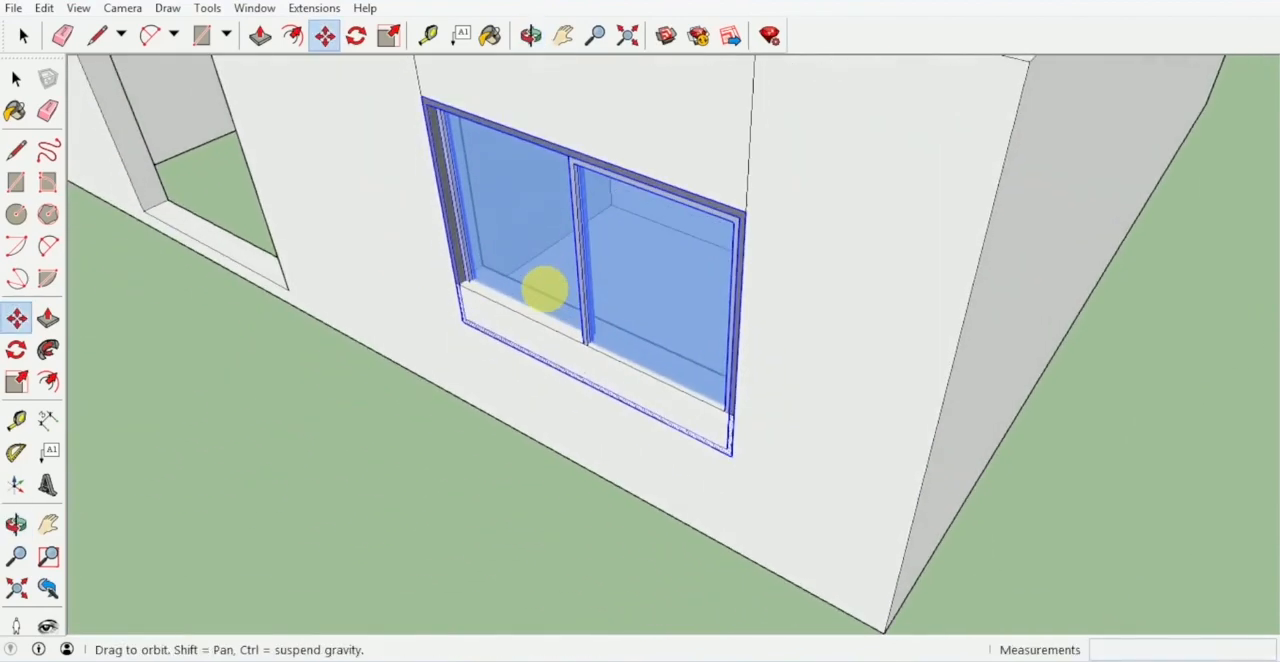
{"action": "key", "text": "s"}
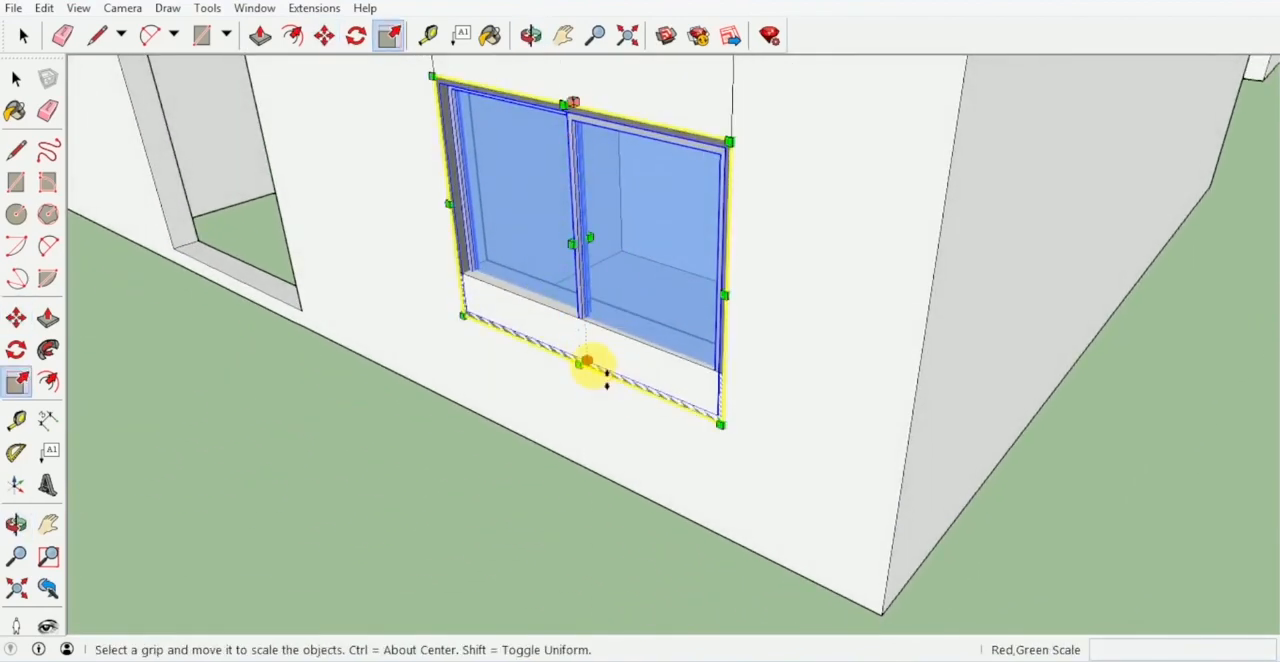
{"action": "scroll", "coordinate": [600, 370], "scroll_direction": "up", "scroll_amount": 1}
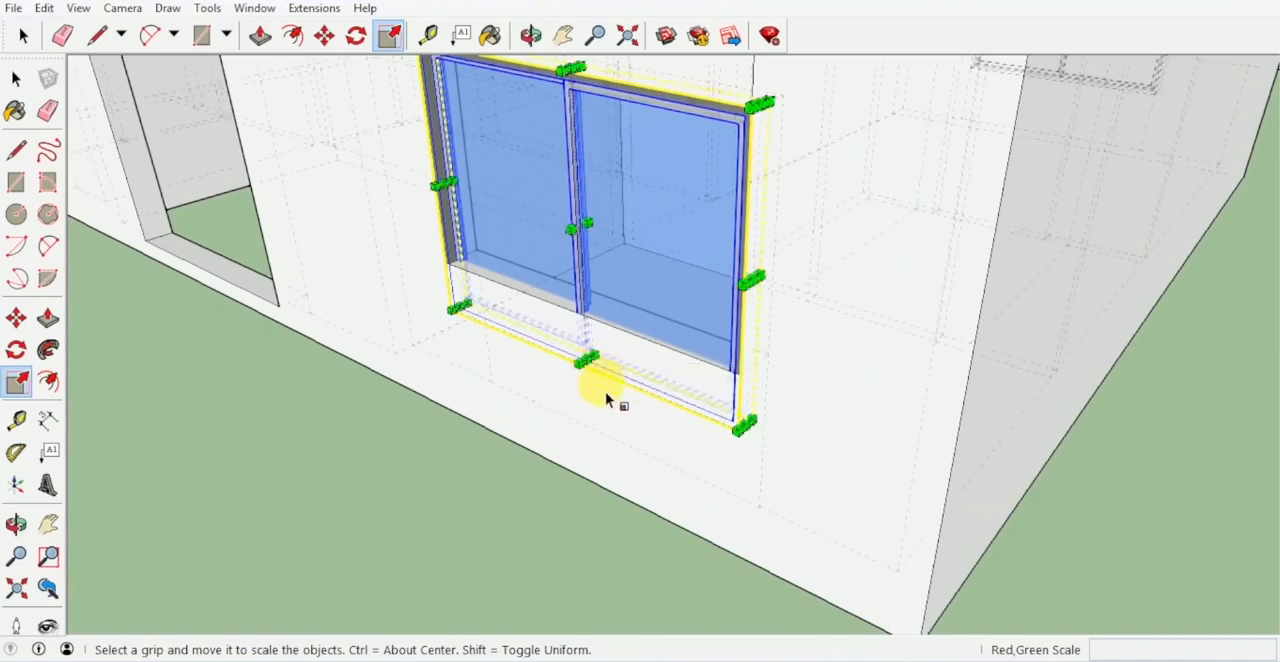
{"action": "scroll", "coordinate": [600, 378], "scroll_direction": "up", "scroll_amount": 2}
{"action": "left_click_drag", "start_coordinate": [583, 360], "coordinate": [557, 308]}
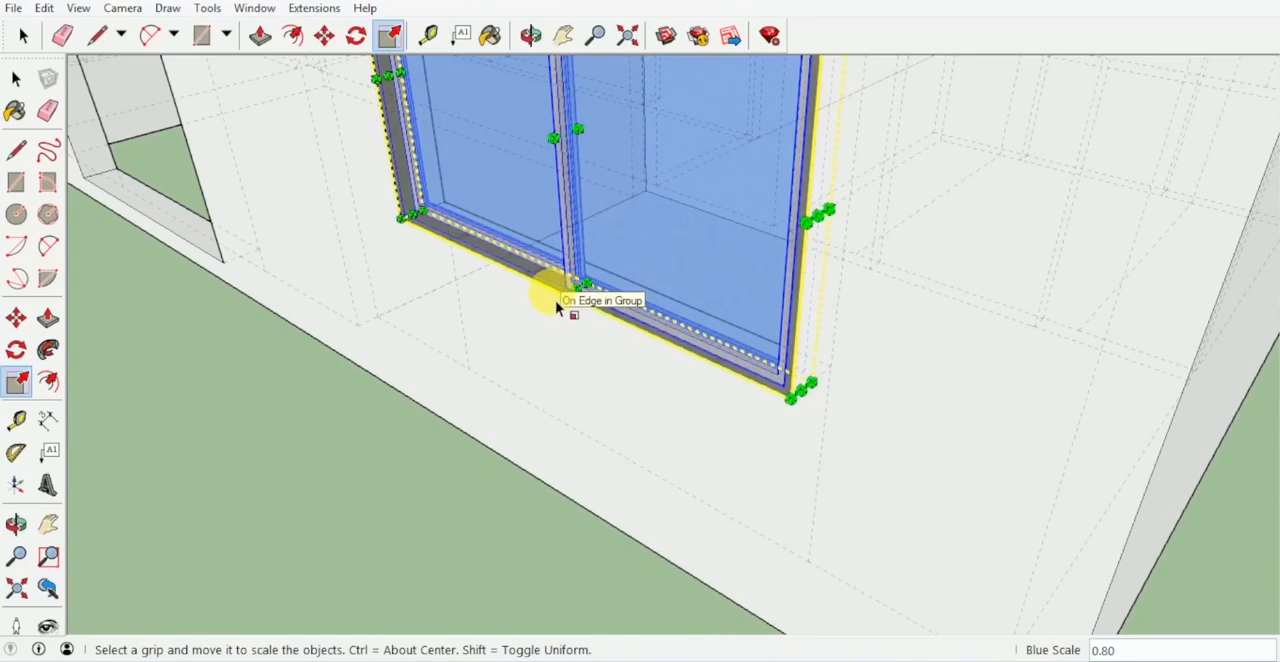
- Move the scaled rear window 0.10 m inward so it sits flush with the room's inner wall face
{"action": "key", "text": "space"}
{"action": "left_click", "coordinate": [457, 449]}
{"action": "middle_click_drag", "start_coordinate": [457, 449], "coordinate": [598, 376]}
{"action": "left_click", "coordinate": [620, 328]}
{"action": "middle_click_drag", "start_coordinate": [620, 328], "coordinate": [398, 368]}
{"action": "key", "text": "m"}
{"action": "middle_click_drag", "start_coordinate": [660, 342], "coordinate": [440, 365]}
{"action": "middle_click_drag", "start_coordinate": [690, 372], "coordinate": [643, 248], "text": "shift"}
{"action": "scroll", "coordinate": [645, 230], "scroll_direction": "up", "scroll_amount": 3}
{"action": "left_click", "coordinate": [646, 196]}
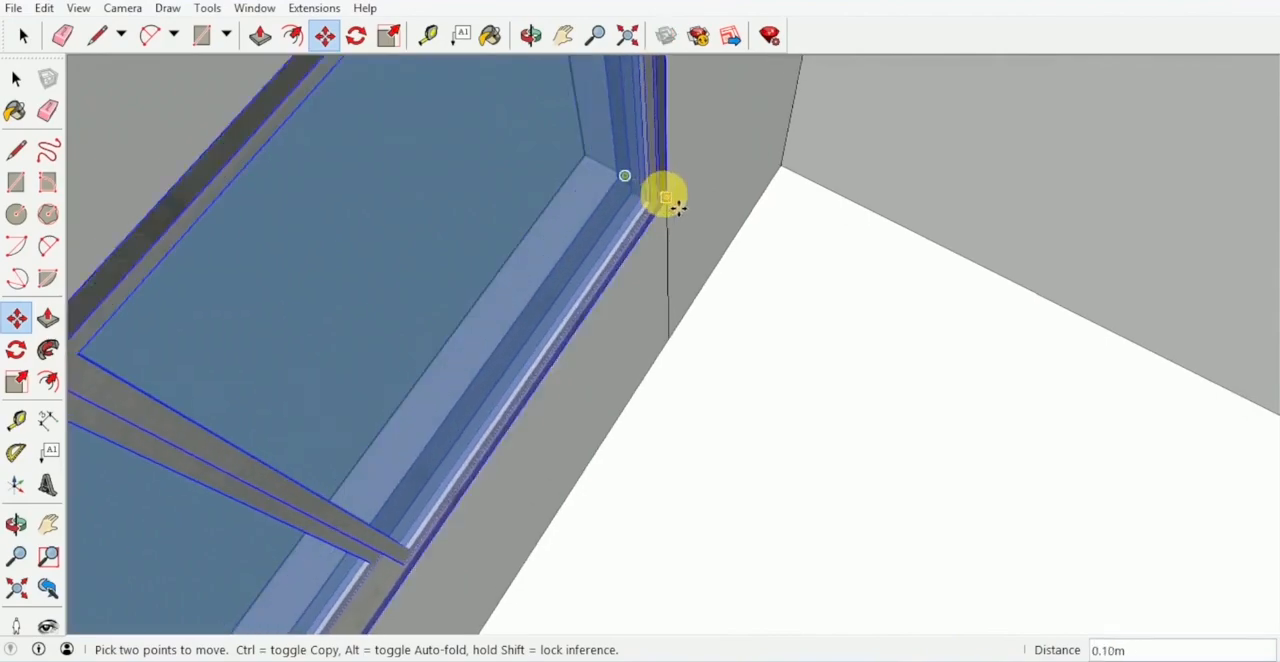
{"action": "scroll", "coordinate": [560, 220], "scroll_direction": "down", "scroll_amount": 10}
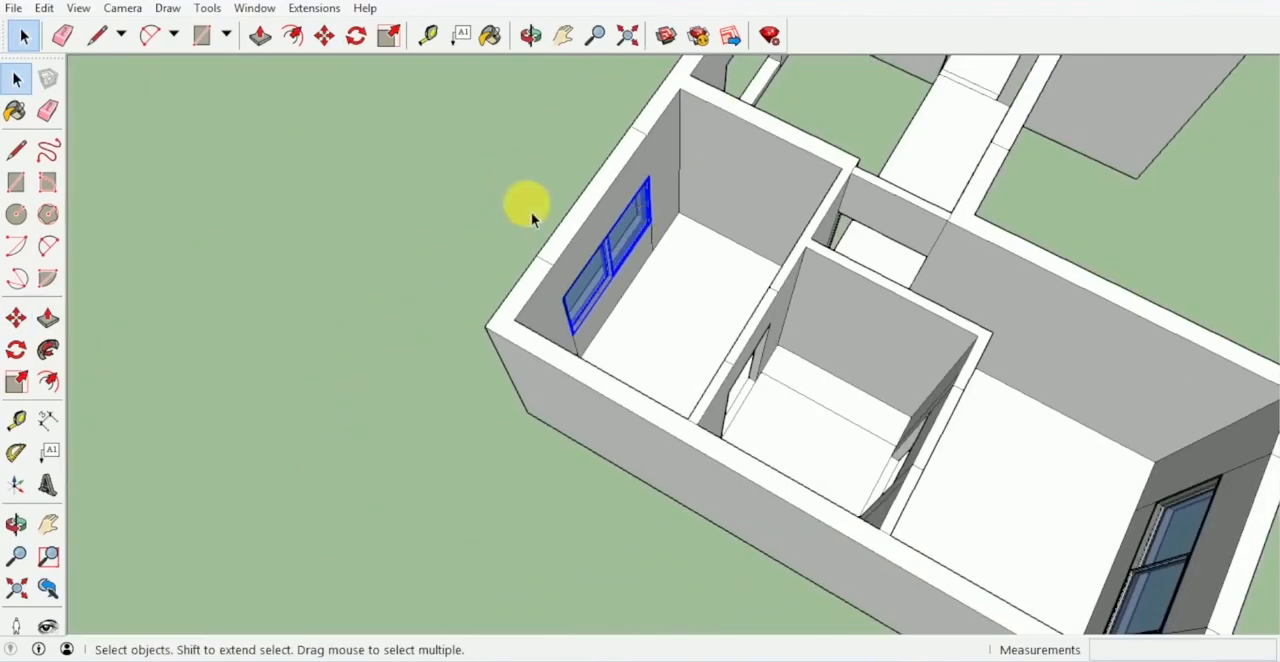
- Move the spare sliding window beside the loose door into the second building's recessed central opening, aligned with the inner wall face
{"action": "mouse_move", "coordinate": [594, 286]}
{"action": "middle_mouse_down"}
{"action": "mouse_move", "coordinate": [857, 194]}
{"action": "mouse_move", "coordinate": [568, 233]}
{"action": "mouse_move", "coordinate": [700, 263]}
{"action": "mouse_move", "coordinate": [506, 228]}
{"action": "mouse_move", "coordinate": [673, 297]}
{"action": "mouse_move", "coordinate": [517, 366]}
{"action": "mouse_move", "coordinate": [623, 320]}
{"action": "mouse_move", "coordinate": [706, 257]}
{"action": "mouse_move", "coordinate": [806, 428]}
{"action": "middle_mouse_up"}
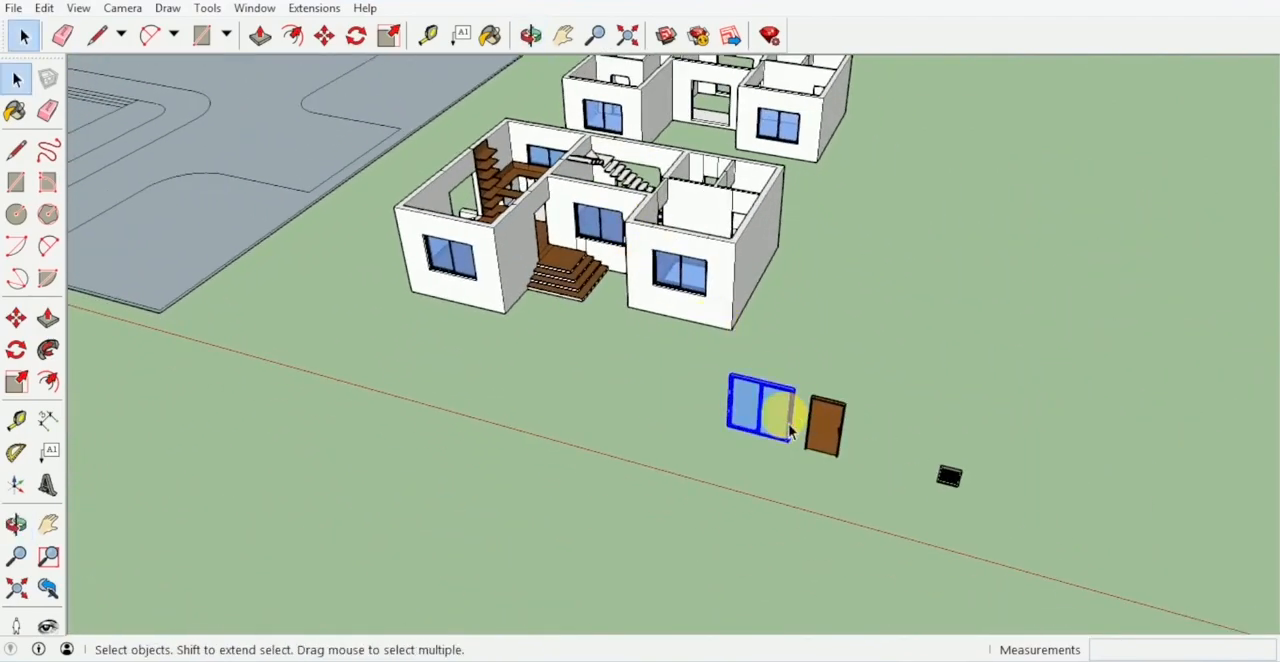
{"action": "key", "text": "m"}
{"action": "scroll", "coordinate": [785, 410], "scroll_direction": "up", "scroll_amount": 5}
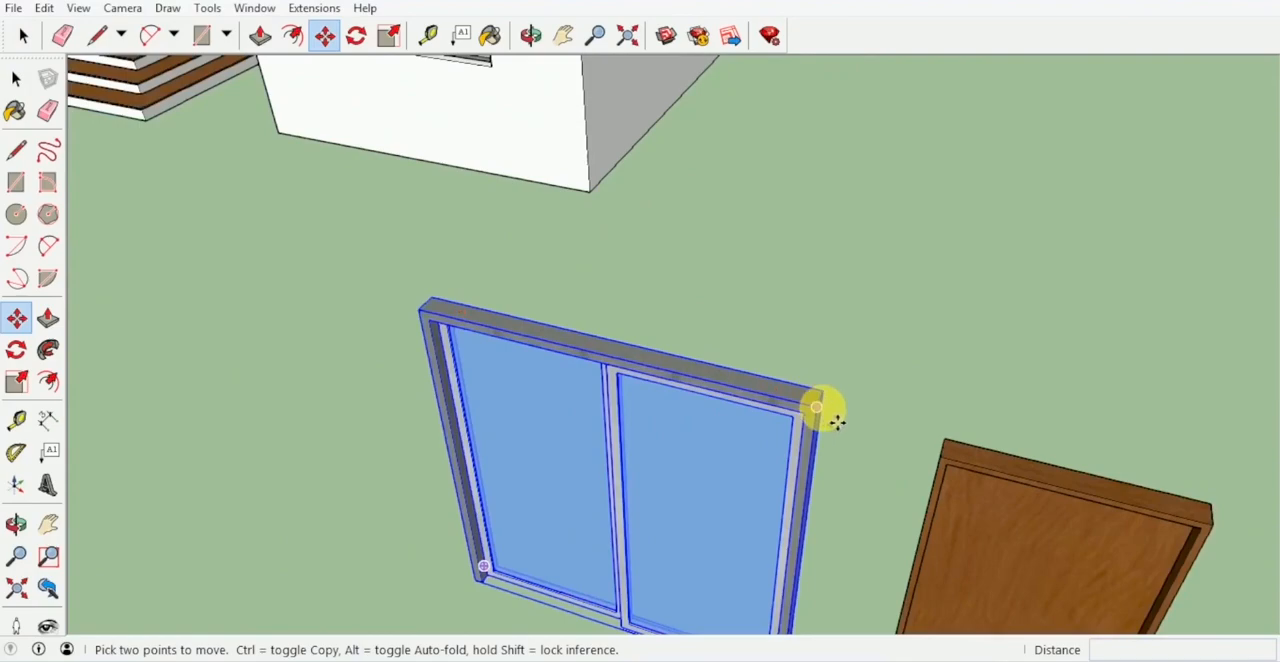
{"action": "left_click", "coordinate": [820, 408]}
{"action": "middle_click_drag", "start_coordinate": [790, 235], "coordinate": [843, 626], "text": "shift"}
{"action": "middle_click_drag", "start_coordinate": [739, 241], "coordinate": [832, 600], "text": "shift"}
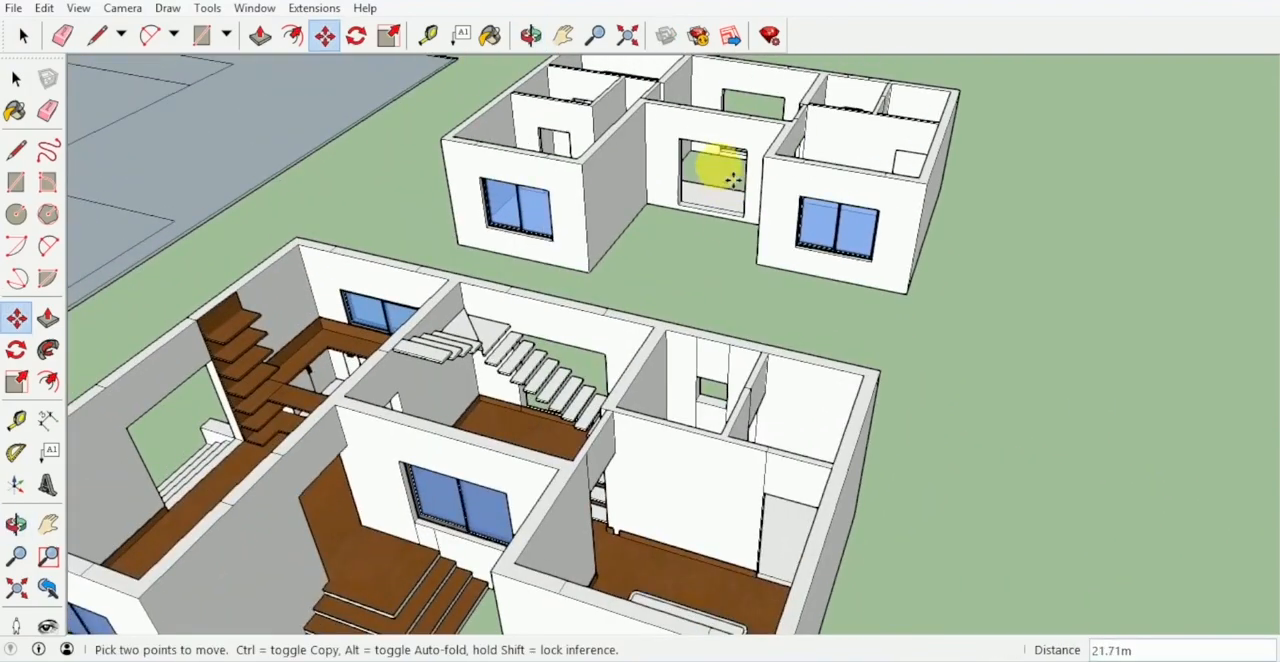
{"action": "scroll", "coordinate": [733, 178], "scroll_direction": "up", "scroll_amount": 8}
{"action": "middle_click_drag", "start_coordinate": [771, 157], "coordinate": [722, 330]}
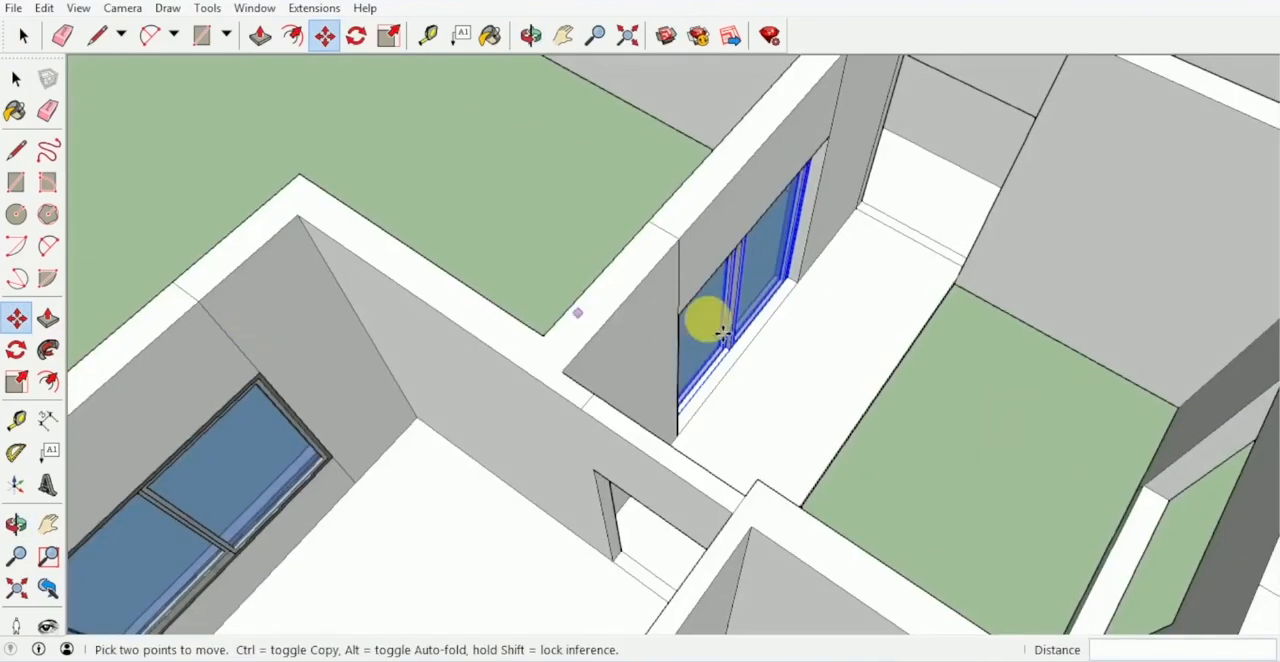
{"action": "scroll", "coordinate": [722, 330], "scroll_direction": "up", "scroll_amount": 6}
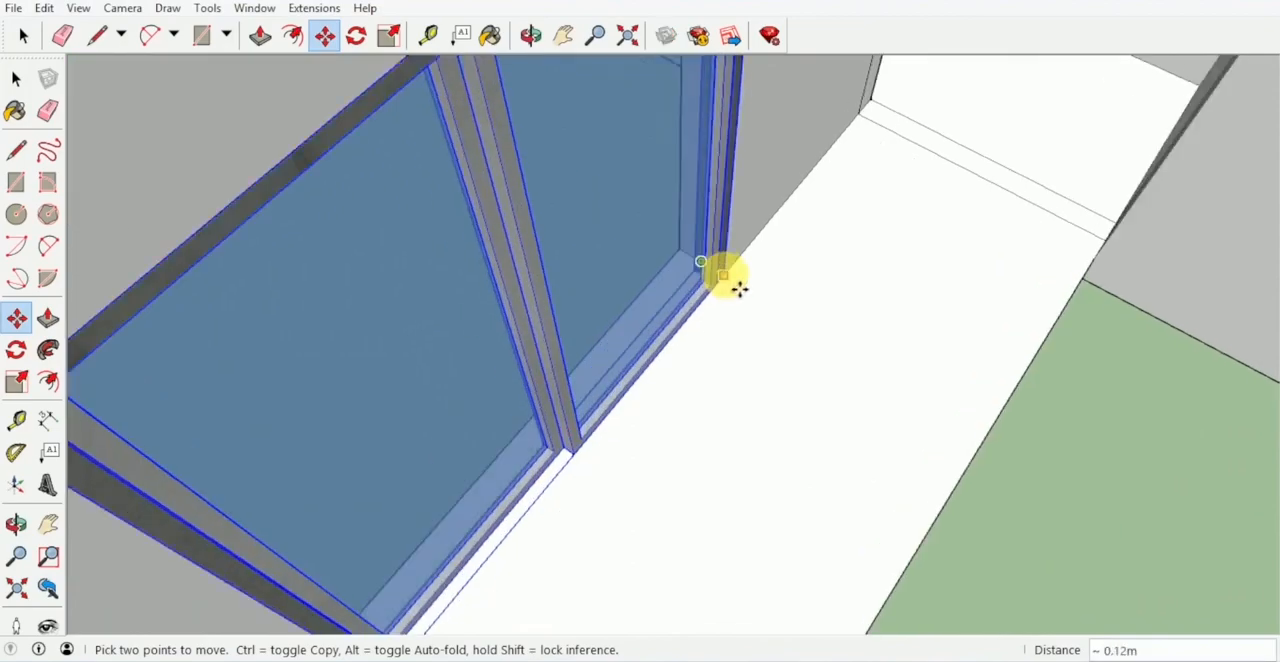
{"action": "scroll", "coordinate": [737, 289], "scroll_direction": "down", "scroll_amount": 8}
- Copy the central sliding window to the upper corner of the first building's side opening above the white steps
{"action": "middle_click_drag", "start_coordinate": [951, 294], "coordinate": [707, 193]}
{"action": "left_click", "coordinate": [696, 145]}
{"action": "scroll", "coordinate": [640, 163], "scroll_direction": "down", "scroll_amount": 5}
{"action": "middle_click_drag", "start_coordinate": [440, 90], "coordinate": [634, 277], "text": "shift"}
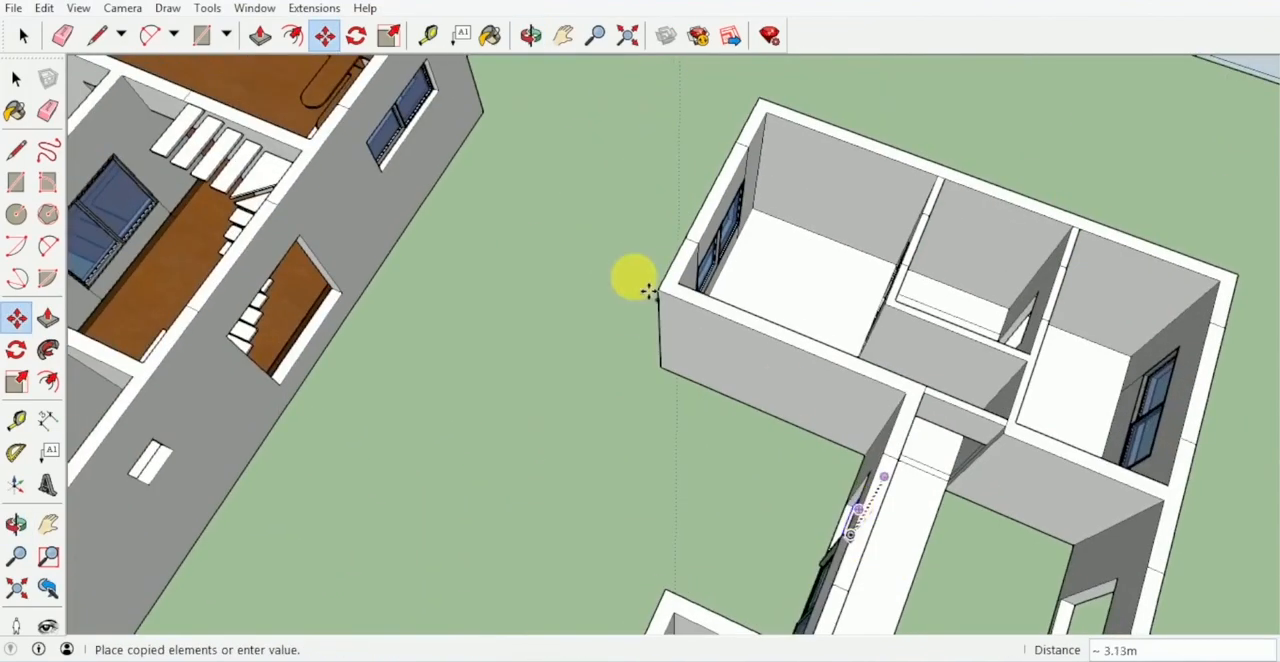
{"action": "middle_click_drag", "start_coordinate": [380, 90], "coordinate": [729, 371], "text": "shift"}
{"action": "scroll", "coordinate": [580, 270], "scroll_direction": "up", "scroll_amount": 4}
{"action": "scroll", "coordinate": [593, 280], "scroll_direction": "up", "scroll_amount": 6}
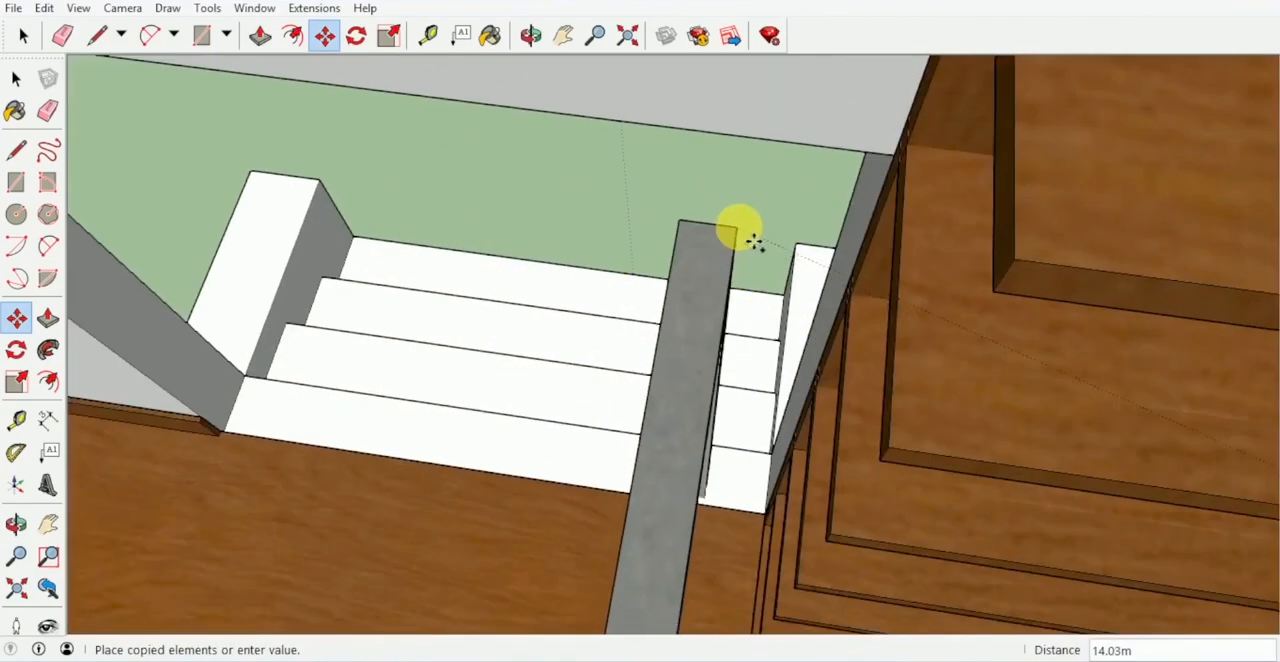
{"action": "scroll", "coordinate": [845, 188], "scroll_direction": "up", "scroll_amount": 2}
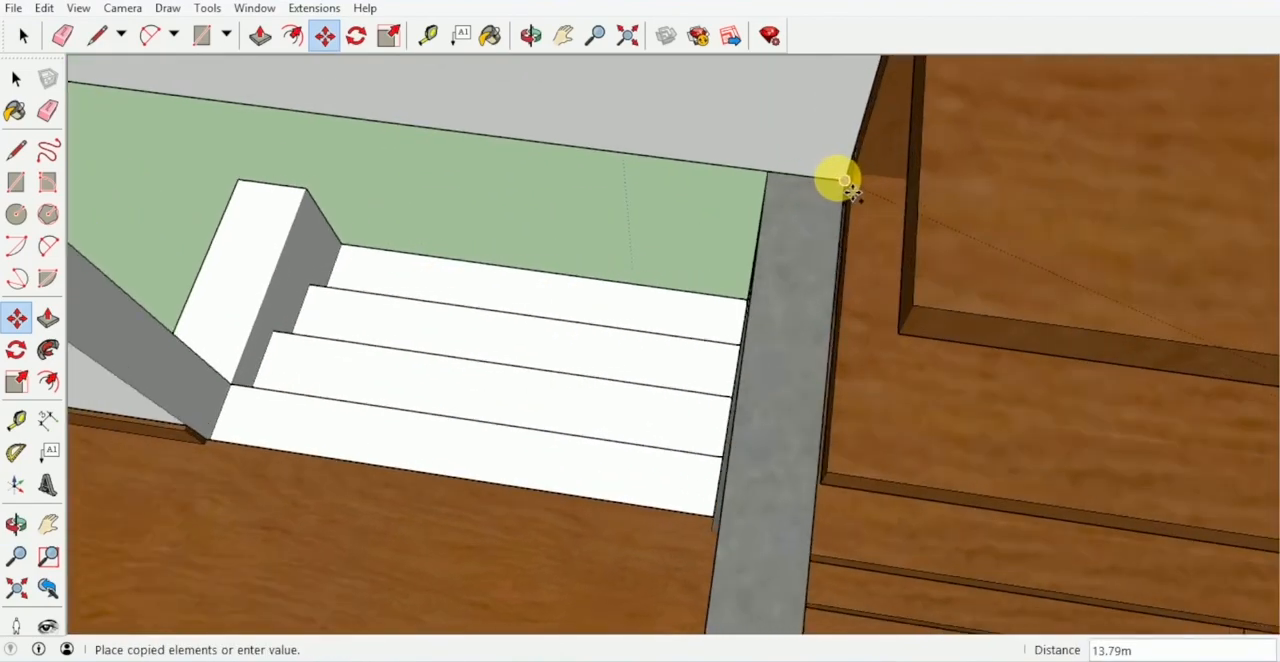
- Rotate the copied sliding window about its upper corner so it lies within the side wall opening
{"action": "key", "text": "q"}
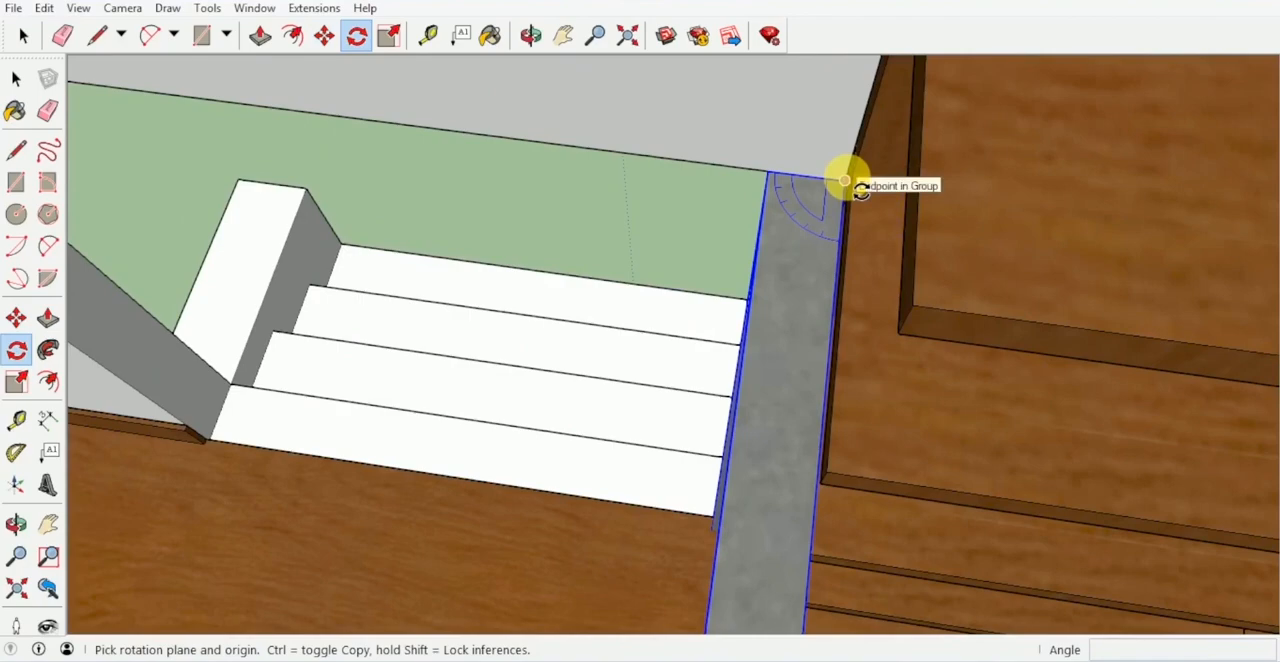
{"action": "left_click", "coordinate": [845, 212]}
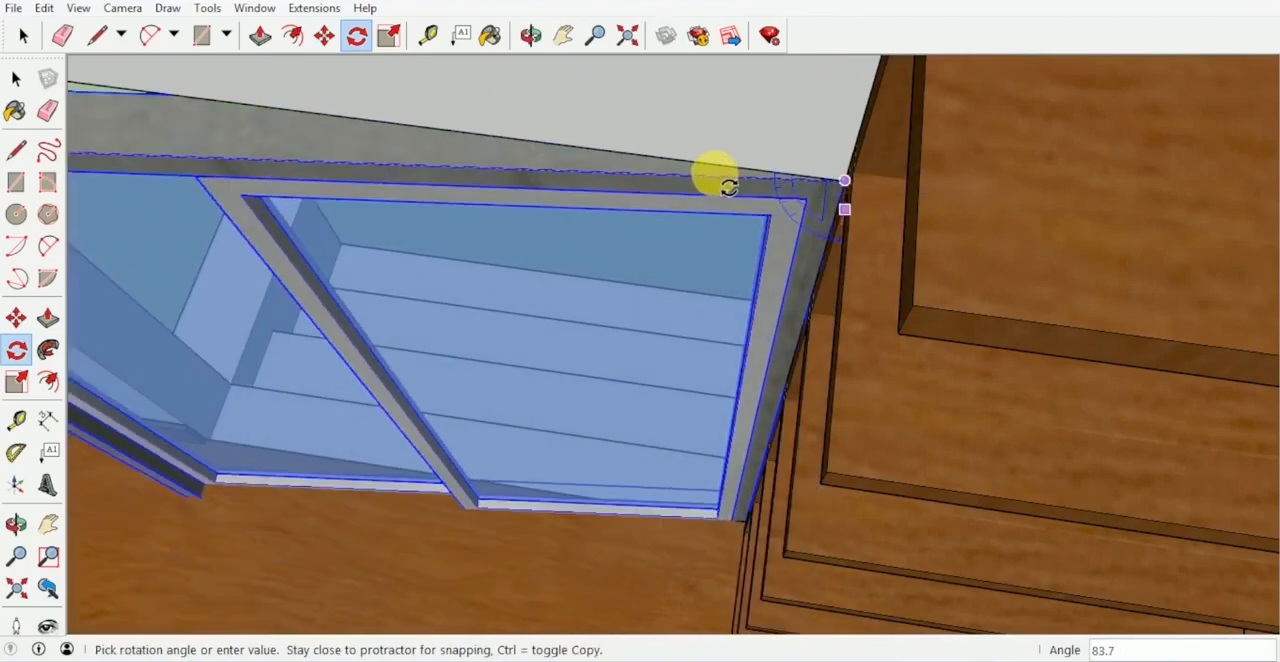
{"action": "left_click", "coordinate": [711, 205]}
{"action": "key", "text": "space"}
{"action": "scroll", "coordinate": [771, 229], "scroll_direction": "down", "scroll_amount": 6}
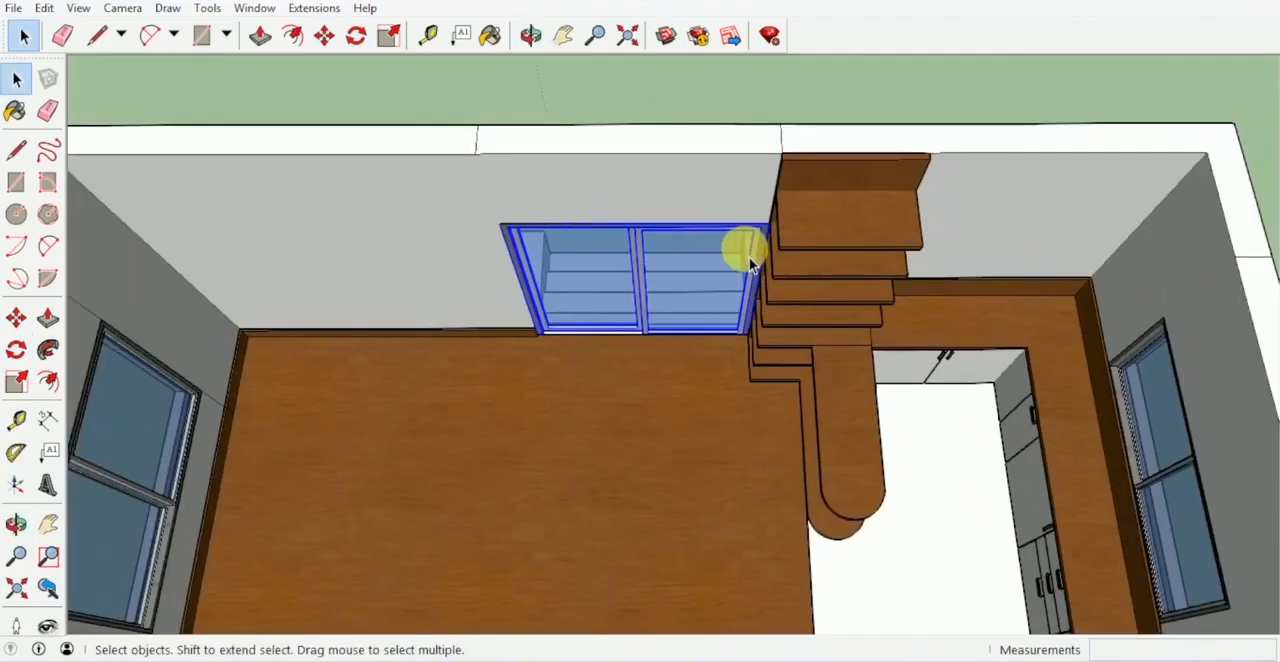
- Examine the sliding window above the side steps from outside, including its frame inside the group
{"action": "middle_click_drag", "start_coordinate": [603, 110], "coordinate": [809, 149]}
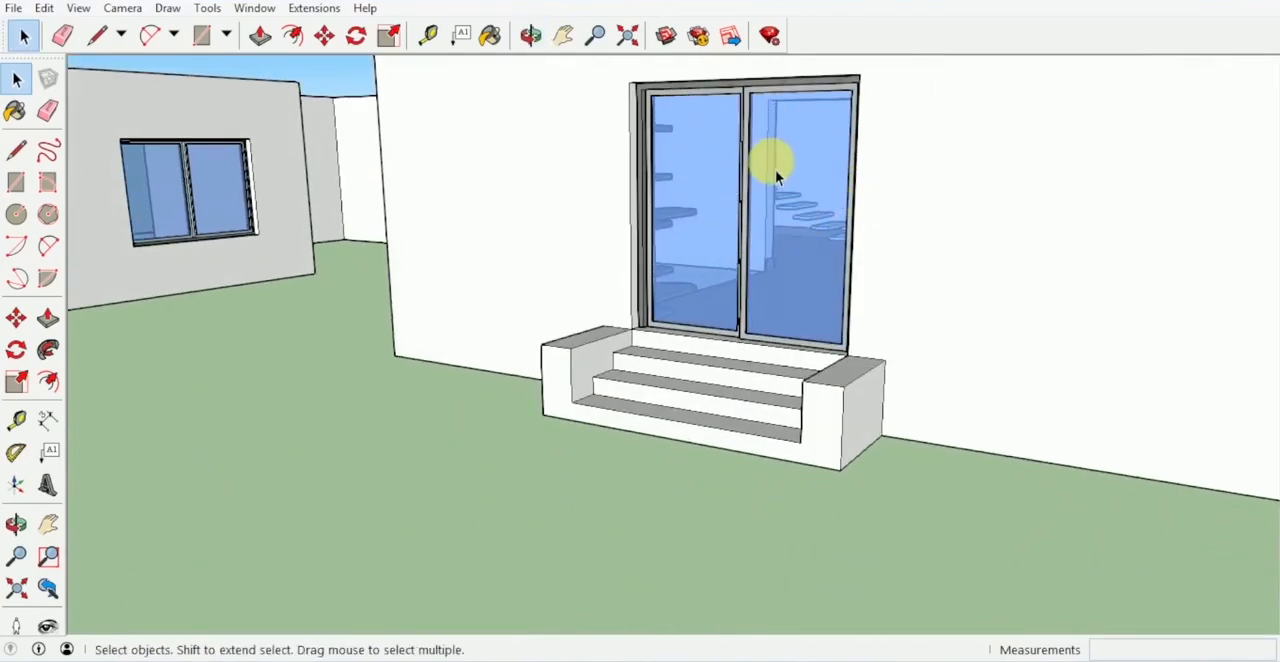
{"action": "scroll", "coordinate": [777, 177], "scroll_direction": "up", "scroll_amount": 2}
{"action": "middle_click_drag", "start_coordinate": [704, 226], "coordinate": [660, 217]}
{"action": "scroll", "coordinate": [692, 240], "scroll_direction": "up", "scroll_amount": 2}
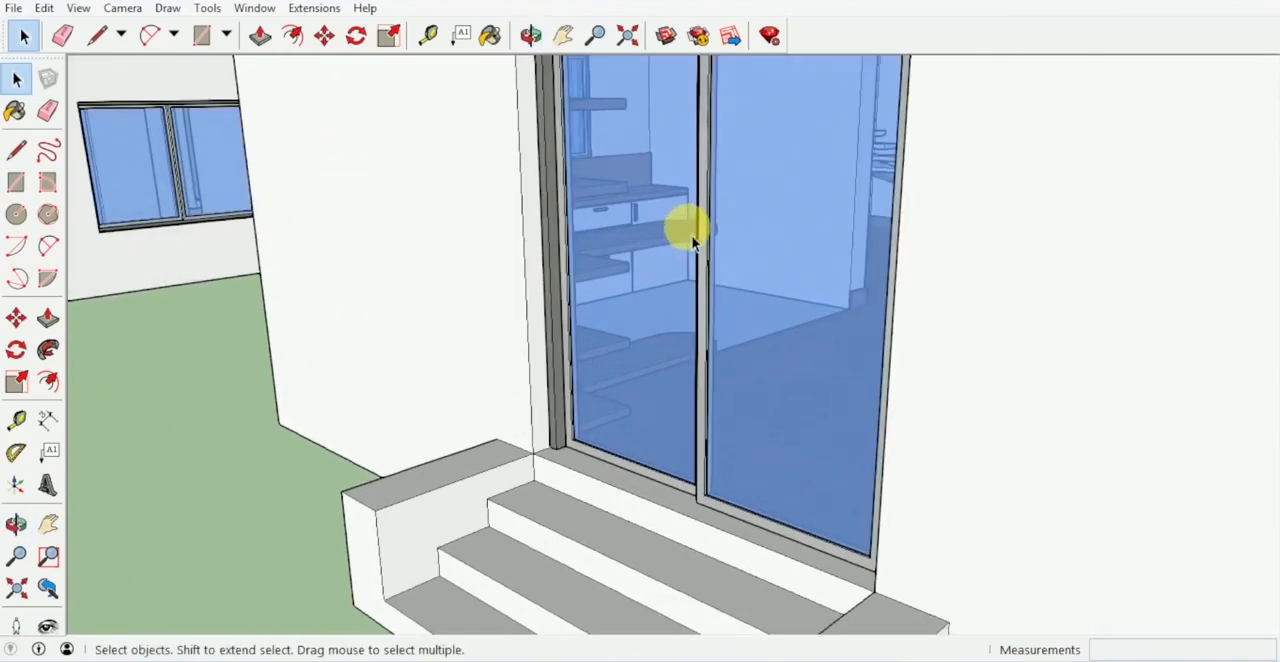
{"action": "double_click", "coordinate": [710, 286]}
{"action": "middle_click_drag", "start_coordinate": [710, 286], "coordinate": [691, 226]}
{"action": "left_click", "coordinate": [873, 304]}
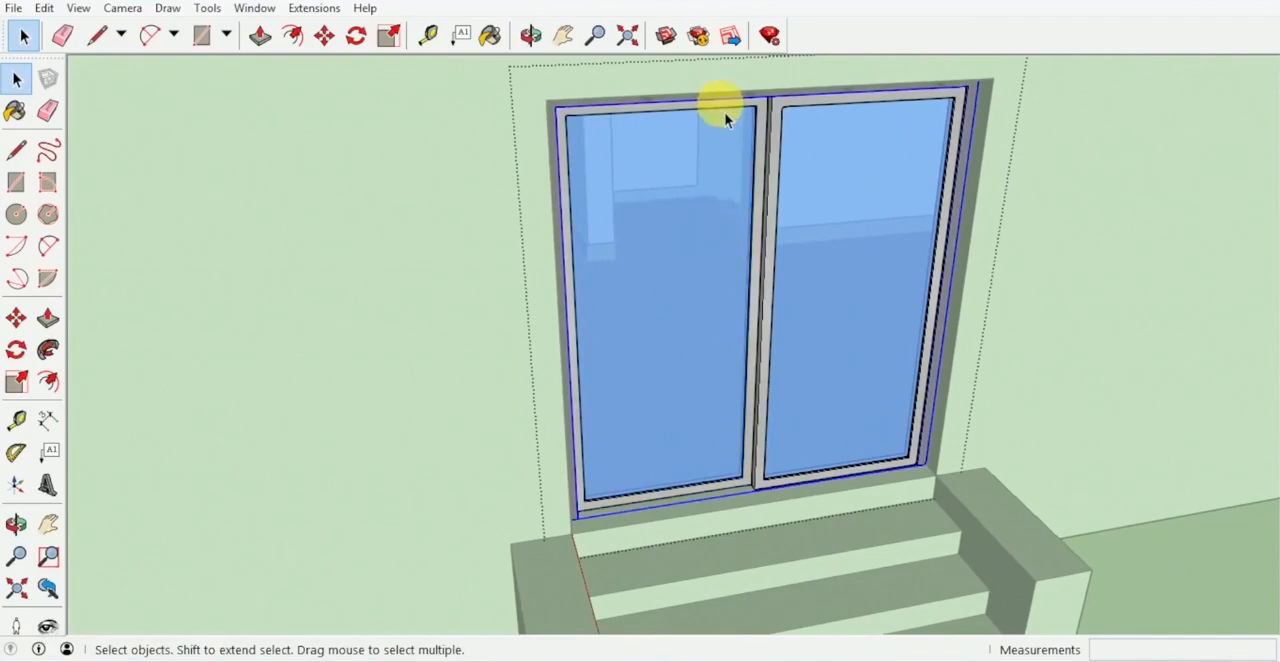
{"action": "middle_click_drag", "start_coordinate": [726, 120], "coordinate": [485, 349]}
{"action": "key", "text": "Escape"}
- Move the loose louvred vent into the small side wall opening of the second building, flush with the outer wall face
{"action": "scroll", "coordinate": [912, 244], "scroll_direction": "down", "scroll_amount": 2}
{"action": "scroll", "coordinate": [487, 349], "scroll_direction": "down", "scroll_amount": 5}
{"action": "middle_click_drag", "start_coordinate": [575, 332], "coordinate": [778, 388]}
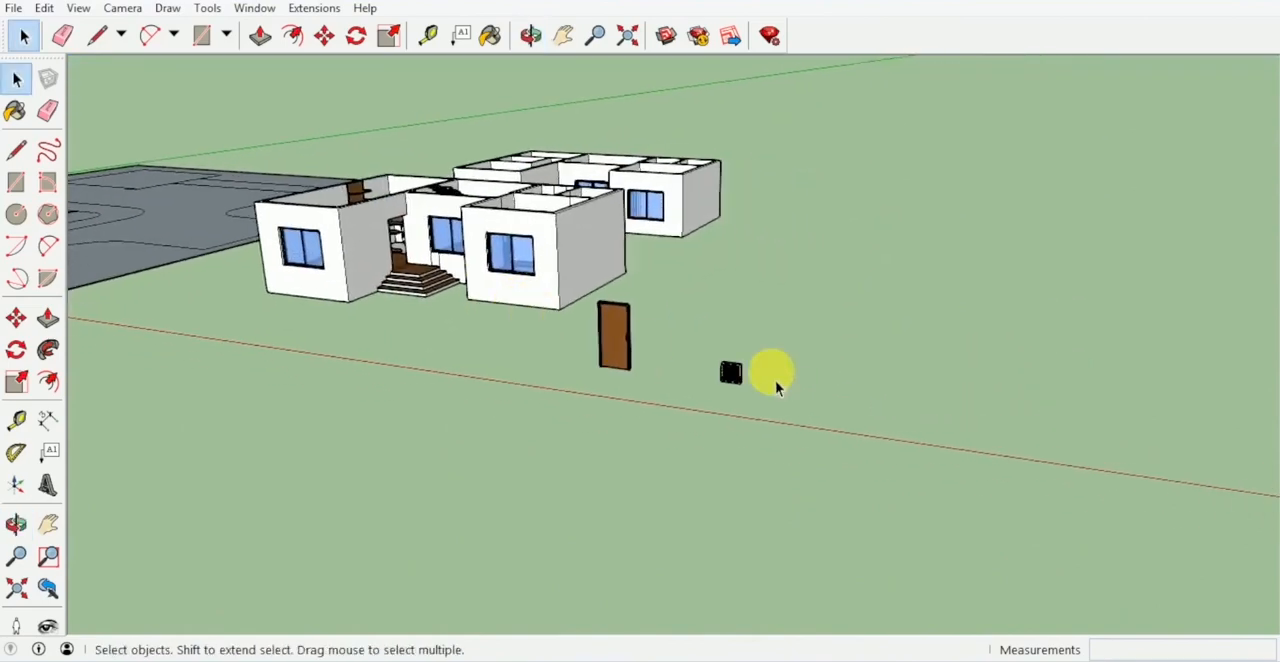
{"action": "scroll", "coordinate": [770, 390], "scroll_direction": "up", "scroll_amount": 1}
{"action": "left_click", "coordinate": [725, 372]}
{"action": "scroll", "coordinate": [740, 385], "scroll_direction": "up", "scroll_amount": 4}
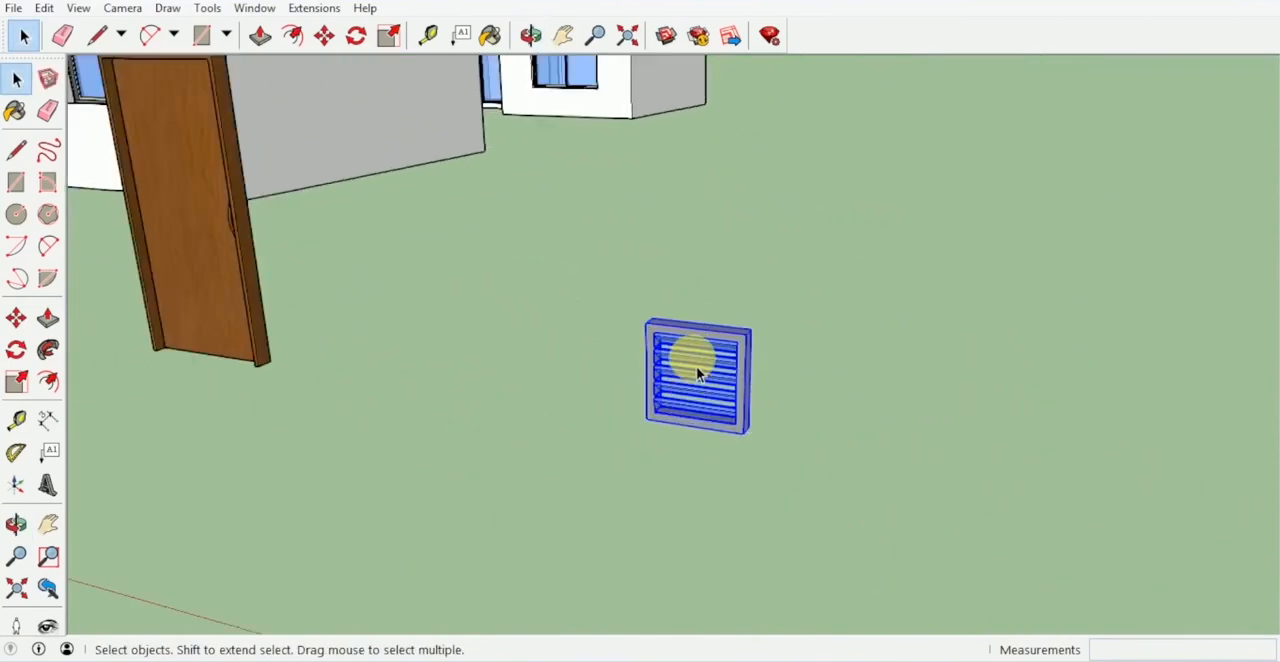
{"action": "scroll", "coordinate": [758, 353], "scroll_direction": "up", "scroll_amount": 2}
{"action": "left_click", "coordinate": [761, 351]}
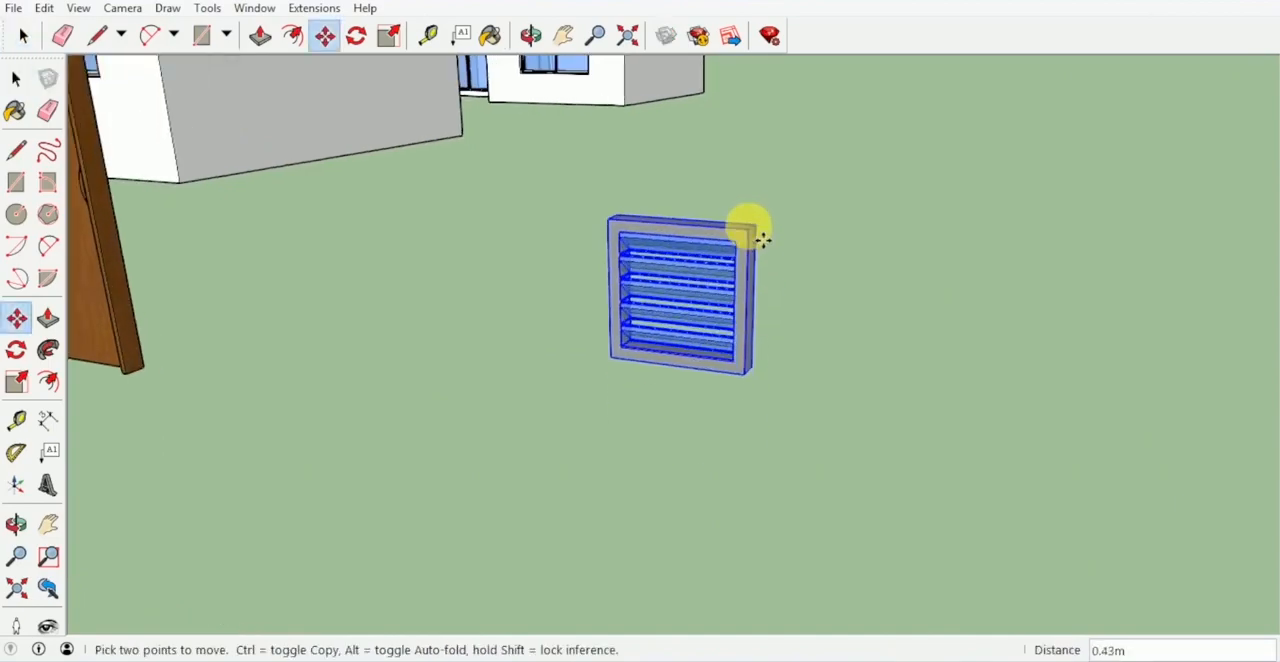
{"action": "scroll", "coordinate": [763, 240], "scroll_direction": "down", "scroll_amount": 3}
{"action": "middle_click_drag", "start_coordinate": [763, 240], "coordinate": [668, 334], "text": "shift"}
{"action": "scroll", "coordinate": [752, 491], "scroll_direction": "down", "scroll_amount": 5}
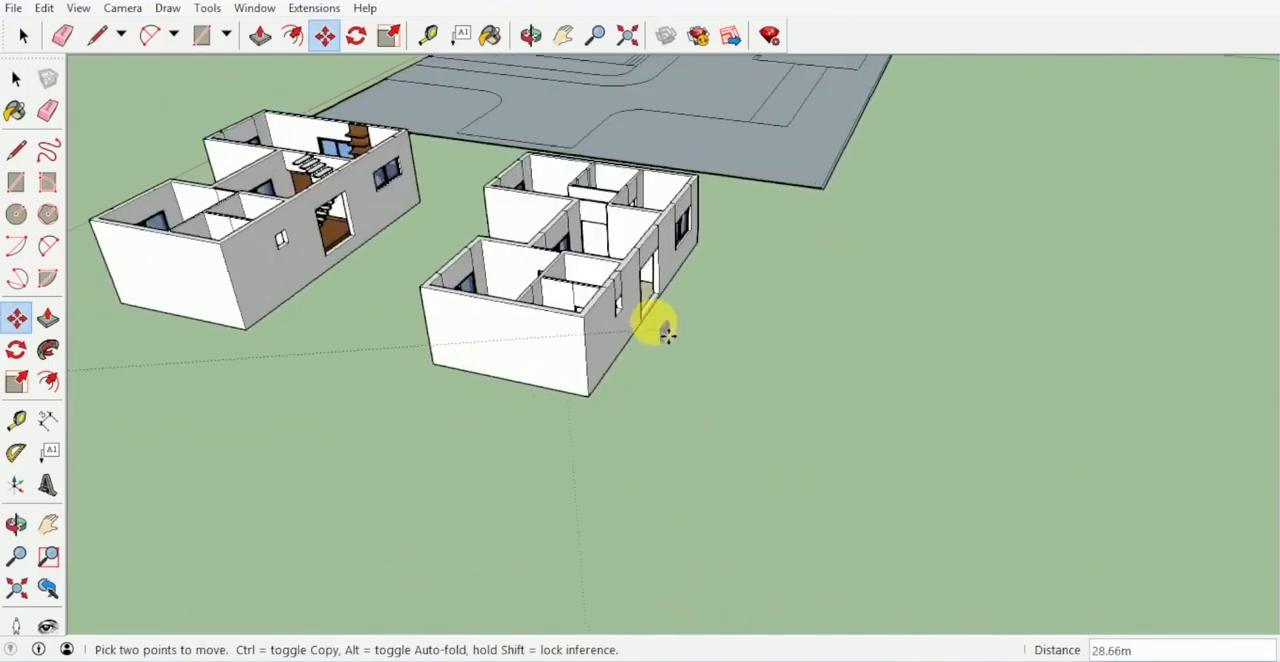
{"action": "scroll", "coordinate": [615, 303], "scroll_direction": "up", "scroll_amount": 5}
{"action": "scroll", "coordinate": [590, 292], "scroll_direction": "up", "scroll_amount": 6}
{"action": "scroll", "coordinate": [600, 300], "scroll_direction": "up", "scroll_amount": 1}
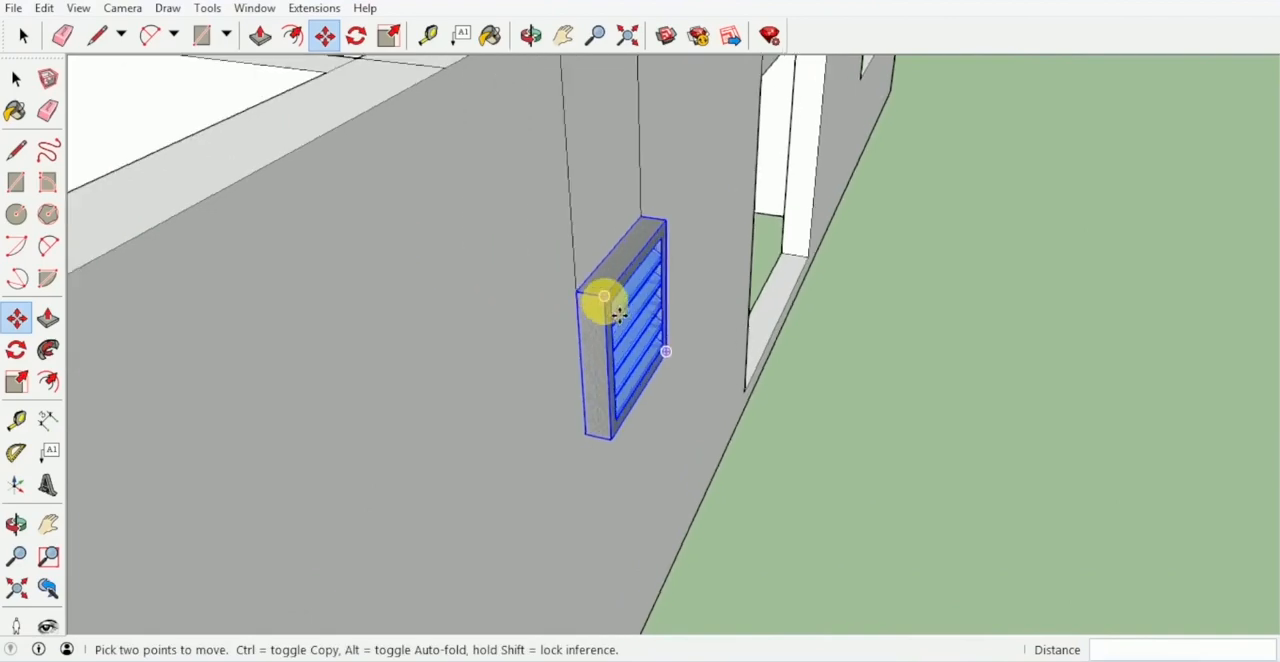
{"action": "left_click", "coordinate": [619, 303]}
{"action": "scroll", "coordinate": [619, 303], "scroll_direction": "down", "scroll_amount": 5}
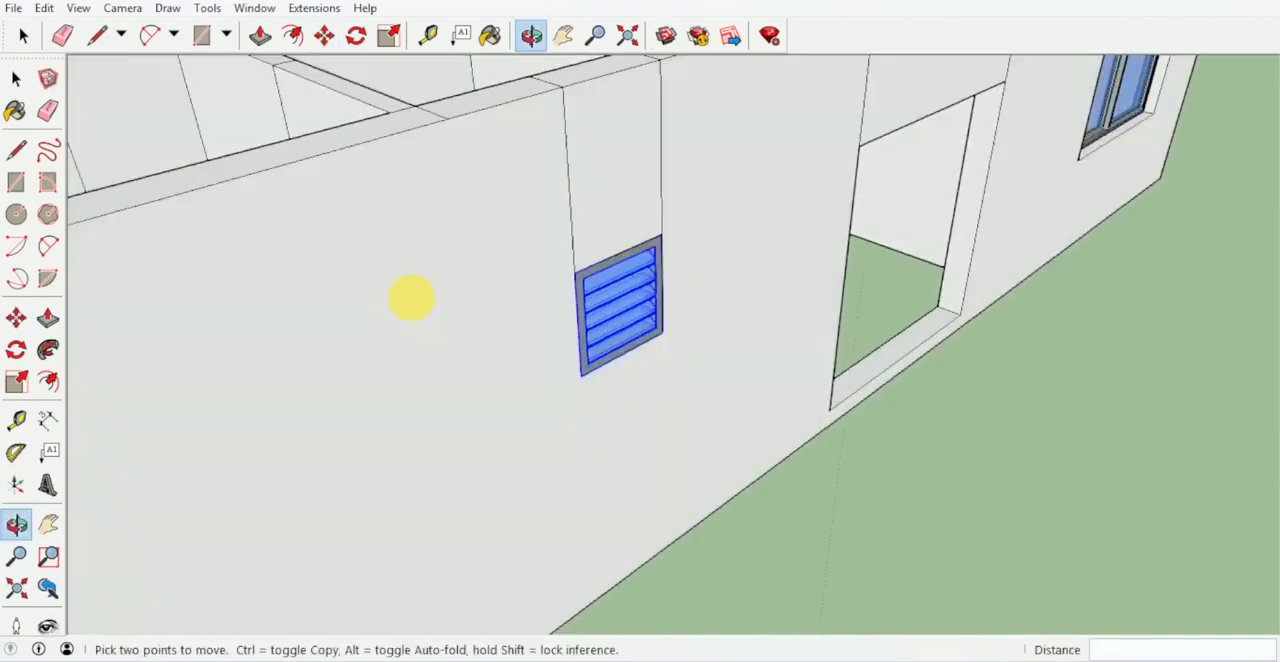
- Copy the louvred vent to the matching small side wall opening of the first building
{"action": "middle_click_drag", "start_coordinate": [414, 294], "coordinate": [578, 300]}
{"action": "key", "text": "ctrl"}
{"action": "left_click", "coordinate": [562, 276]}
{"action": "scroll", "coordinate": [471, 266], "scroll_direction": "down", "scroll_amount": 3}
{"action": "middle_click_drag", "start_coordinate": [471, 266], "coordinate": [765, 355], "text": "shift"}
{"action": "scroll", "coordinate": [568, 220], "scroll_direction": "up", "scroll_amount": 5}
{"action": "scroll", "coordinate": [533, 216], "scroll_direction": "up", "scroll_amount": 3}
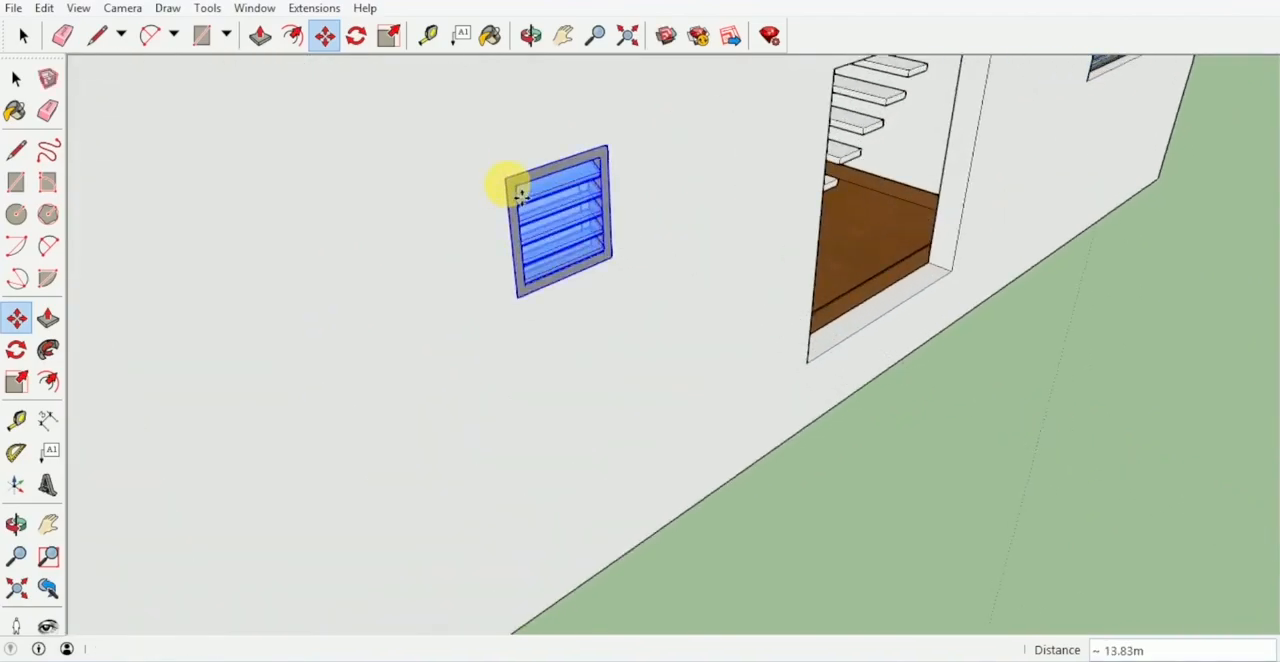
{"action": "left_click", "coordinate": [519, 193]}
{"action": "key", "text": "space"}
- Move the loose door into the first building's corner bedroom doorway leading to the small inner room, flush with the bedroom wall face
{"action": "scroll", "coordinate": [636, 331], "scroll_direction": "down", "scroll_amount": 3}
{"action": "scroll", "coordinate": [1043, 443], "scroll_direction": "down", "scroll_amount": 3}
{"action": "middle_click_drag", "start_coordinate": [1043, 443], "coordinate": [829, 349]}
{"action": "scroll", "coordinate": [1027, 221], "scroll_direction": "up", "scroll_amount": 2}
{"action": "scroll", "coordinate": [1027, 221], "scroll_direction": "down", "scroll_amount": 3}
{"action": "middle_click_drag", "start_coordinate": [1027, 221], "coordinate": [548, 215]}
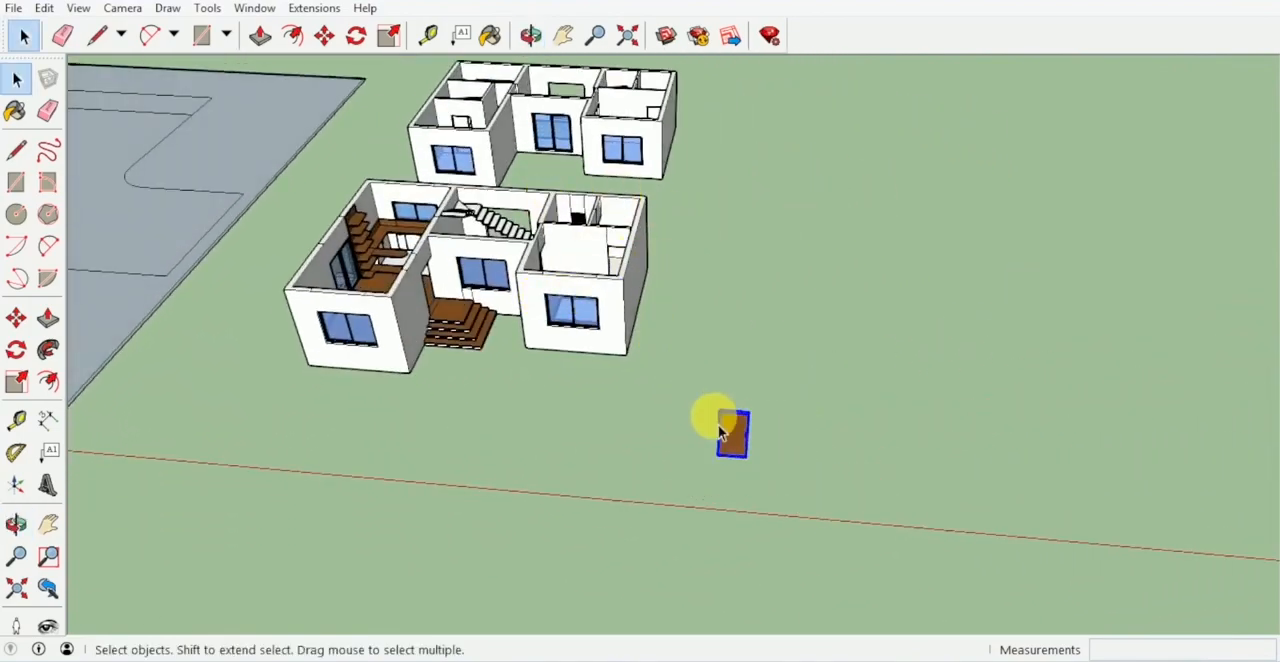
{"action": "scroll", "coordinate": [757, 428], "scroll_direction": "up", "scroll_amount": 6}
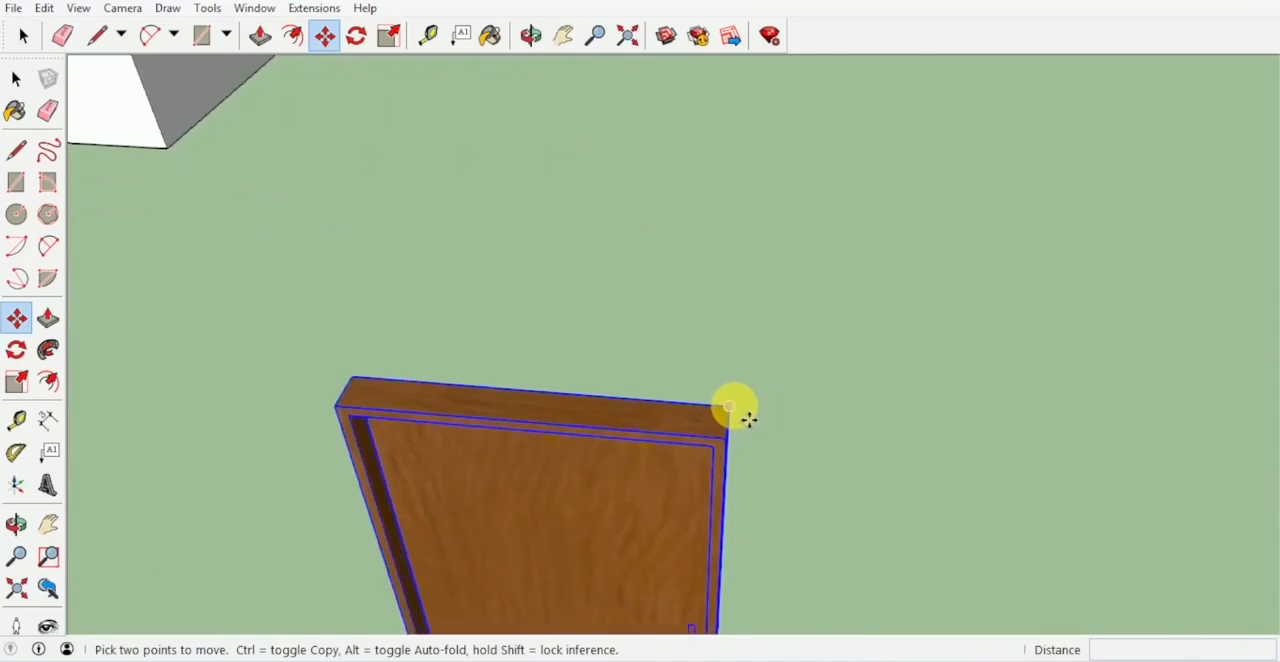
{"action": "left_click", "coordinate": [728, 406]}
{"action": "scroll", "coordinate": [1031, 474], "scroll_direction": "down", "scroll_amount": 6}
{"action": "middle_click_drag", "start_coordinate": [1080, 446], "coordinate": [740, 491]}
{"action": "scroll", "coordinate": [904, 322], "scroll_direction": "up", "scroll_amount": 7}
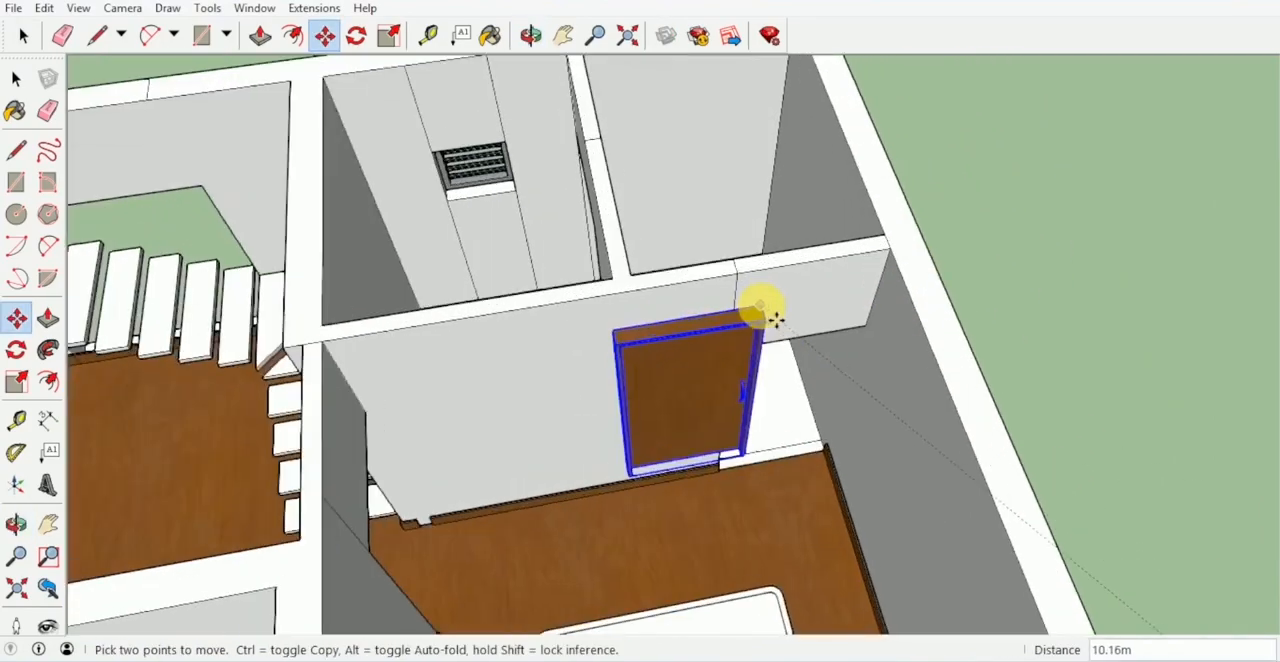
{"action": "scroll", "coordinate": [862, 343], "scroll_direction": "up", "scroll_amount": 3}
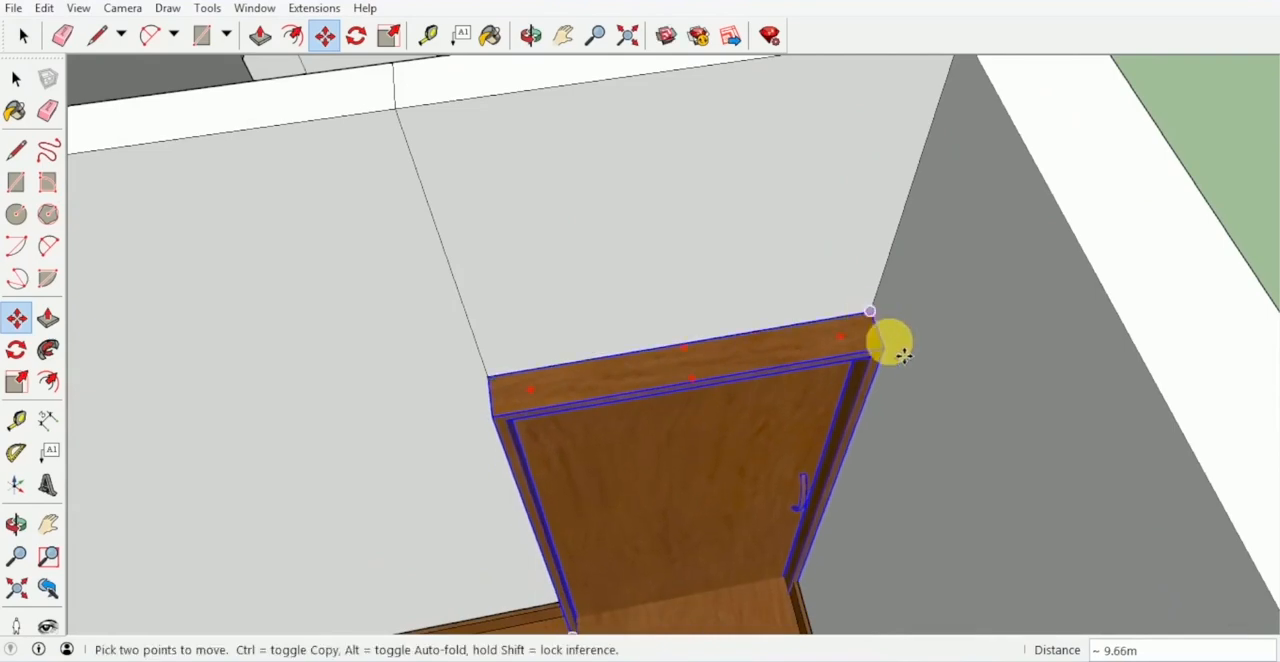
{"action": "scroll", "coordinate": [900, 353], "scroll_direction": "up", "scroll_amount": 1}
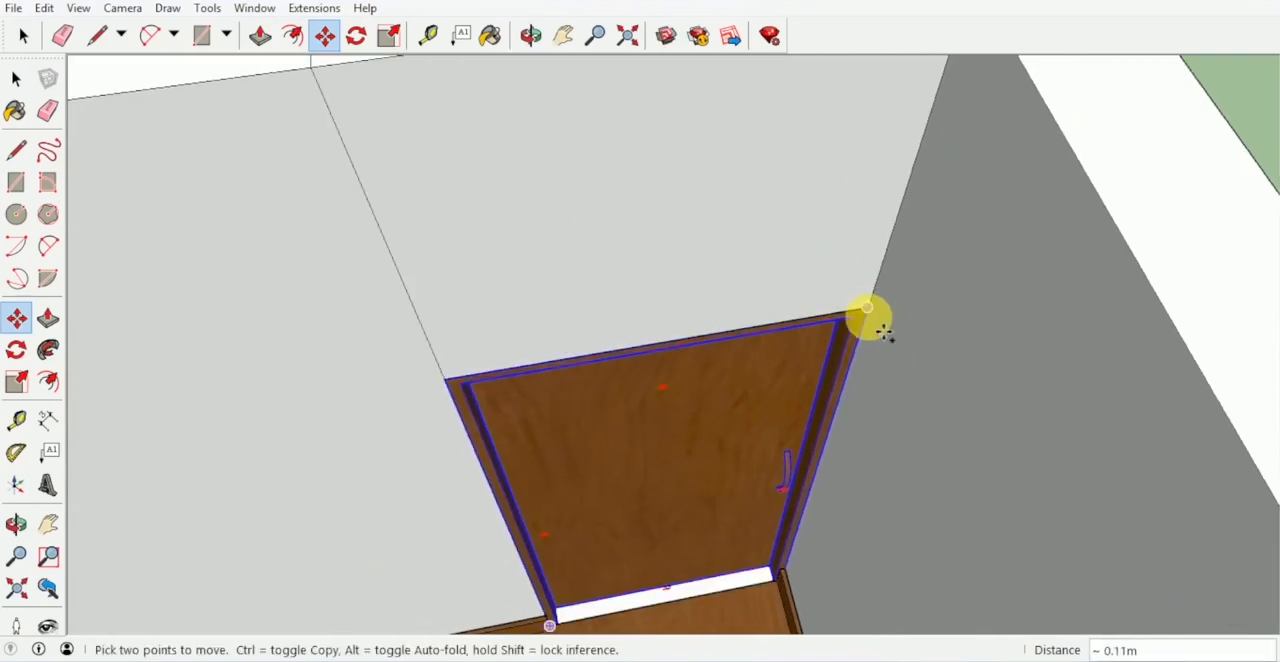
{"action": "left_click", "coordinate": [869, 316]}
- Copy the door to the doorway between the small inner room and the vented room, rotating it 90°
{"action": "scroll", "coordinate": [740, 292], "scroll_direction": "down", "scroll_amount": 4}
{"action": "middle_click_drag", "start_coordinate": [810, 380], "coordinate": [690, 430]}
{"action": "scroll", "coordinate": [711, 200], "scroll_direction": "up", "scroll_amount": 3}
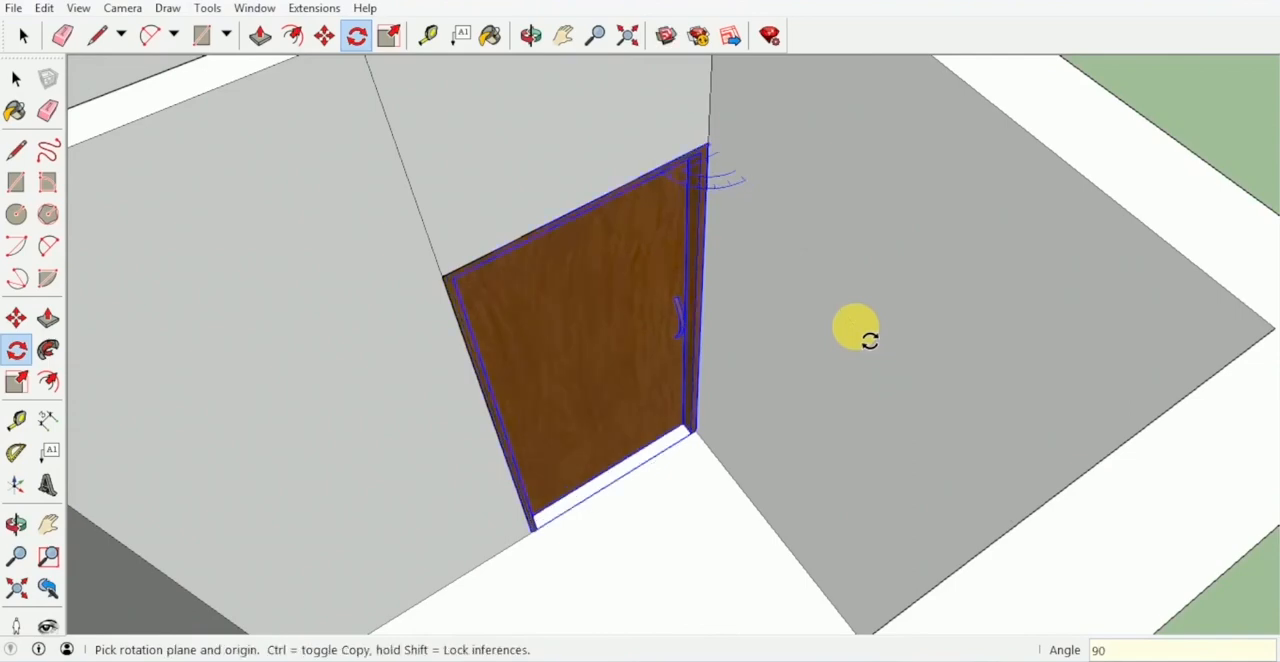
- Copy the rotated door to the upper corner of the same bedroom's doorway onto the stair hall
{"action": "key", "text": "m"}
{"action": "left_click", "coordinate": [708, 142]}
{"action": "key", "text": "ctrl"}
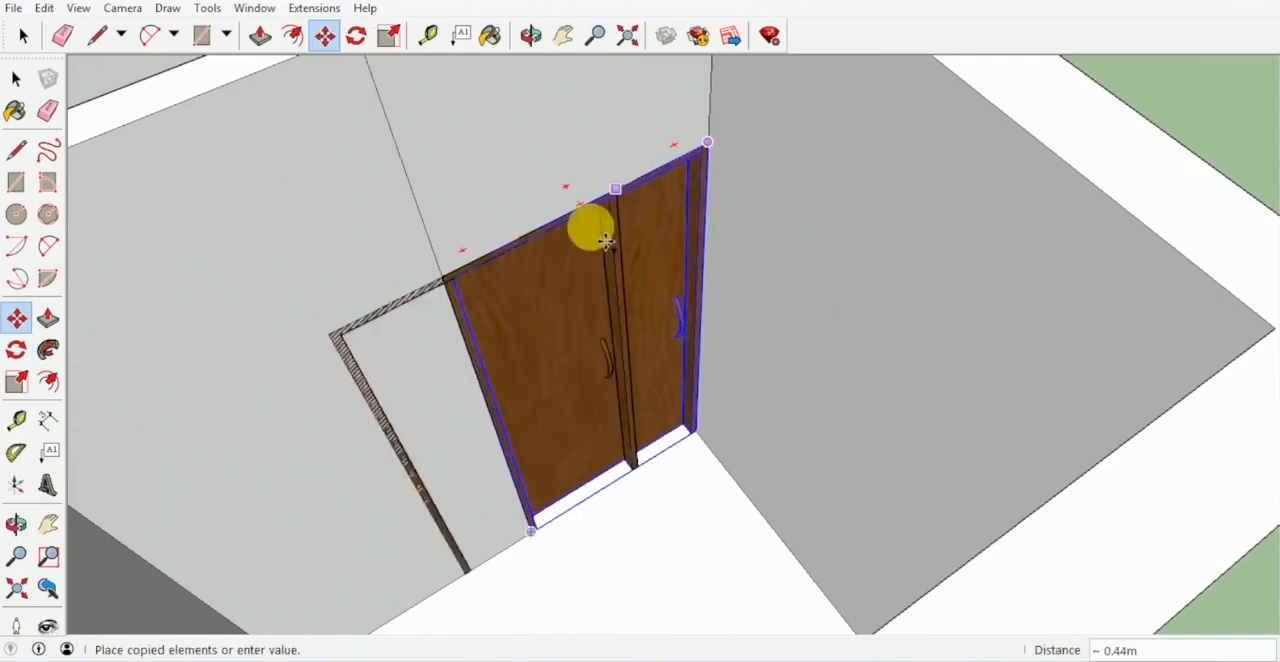
{"action": "scroll", "coordinate": [591, 226], "scroll_direction": "down", "scroll_amount": 4}
{"action": "middle_click_drag", "start_coordinate": [591, 226], "coordinate": [1146, 271], "text": "shift"}
{"action": "scroll", "coordinate": [700, 215], "scroll_direction": "up", "scroll_amount": 5}
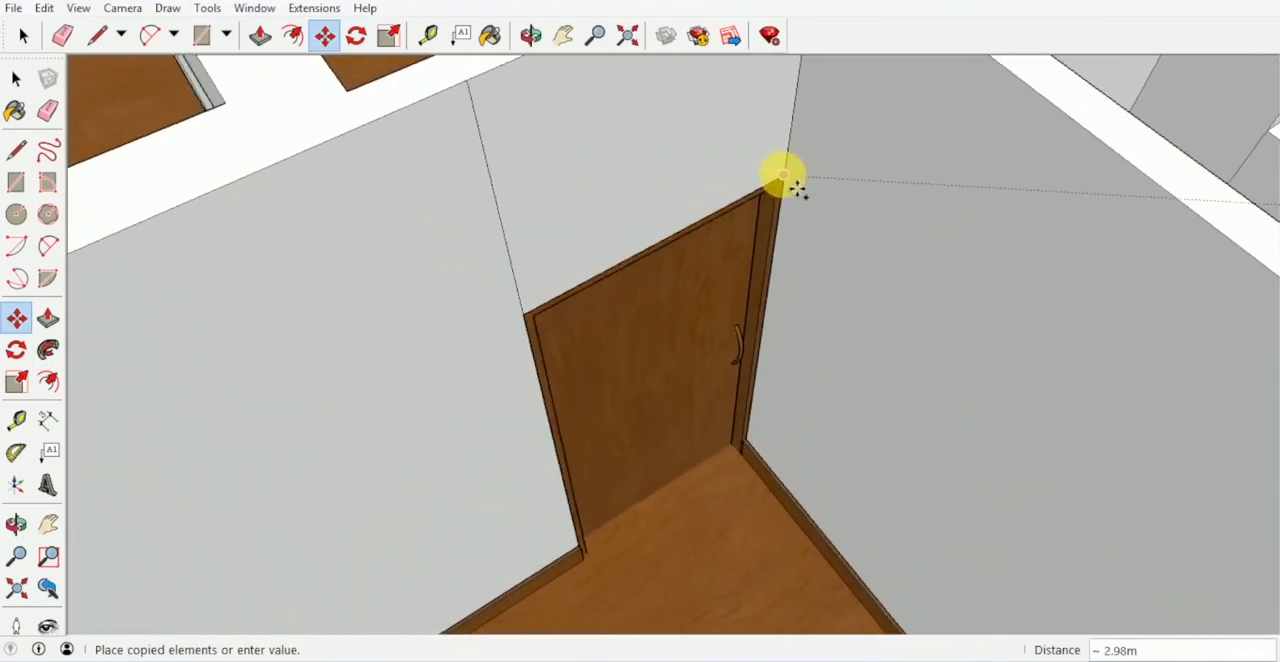
{"action": "left_click", "coordinate": [782, 183]}
- Copy the bedroom's hall door to the matching corner bedroom doorway of the second building
{"action": "middle_click_drag", "start_coordinate": [782, 183], "coordinate": [792, 220]}
{"action": "left_click", "coordinate": [771, 199]}
{"action": "key", "text": "ctrl"}
{"action": "scroll", "coordinate": [762, 238], "scroll_direction": "down", "scroll_amount": 6}
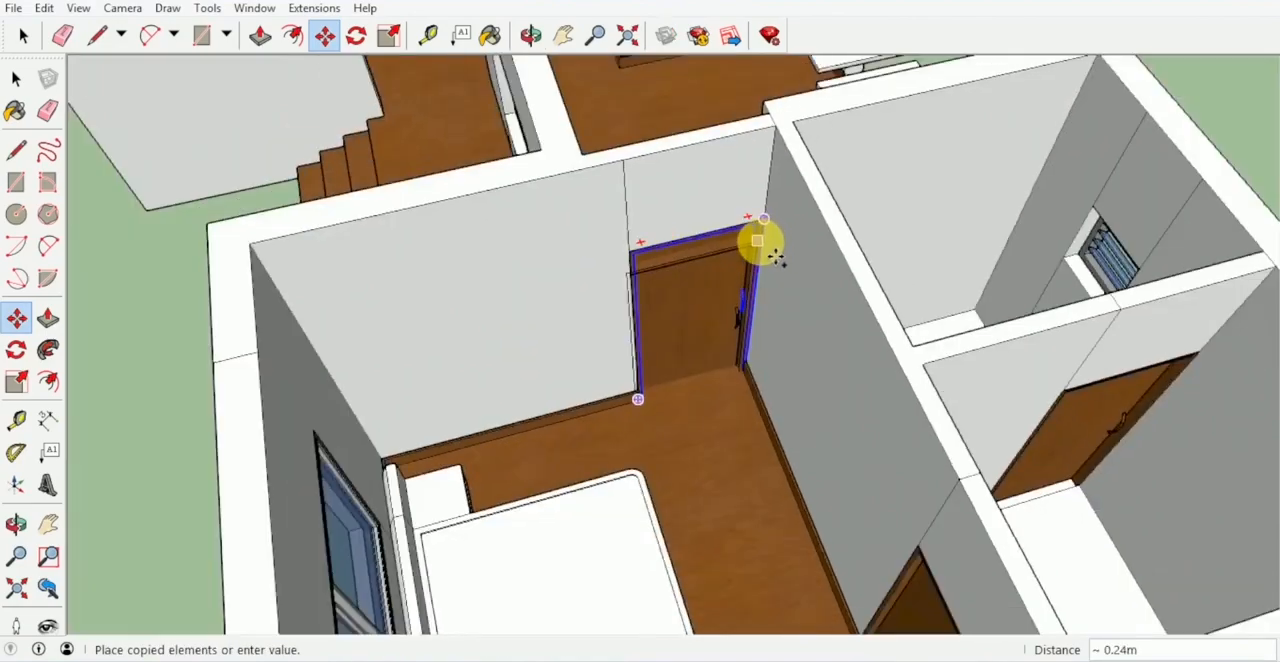
{"action": "middle_click_drag", "start_coordinate": [1100, 175], "coordinate": [702, 300], "text": "shift"}
{"action": "middle_click_drag", "start_coordinate": [917, 285], "coordinate": [536, 308], "text": "shift"}
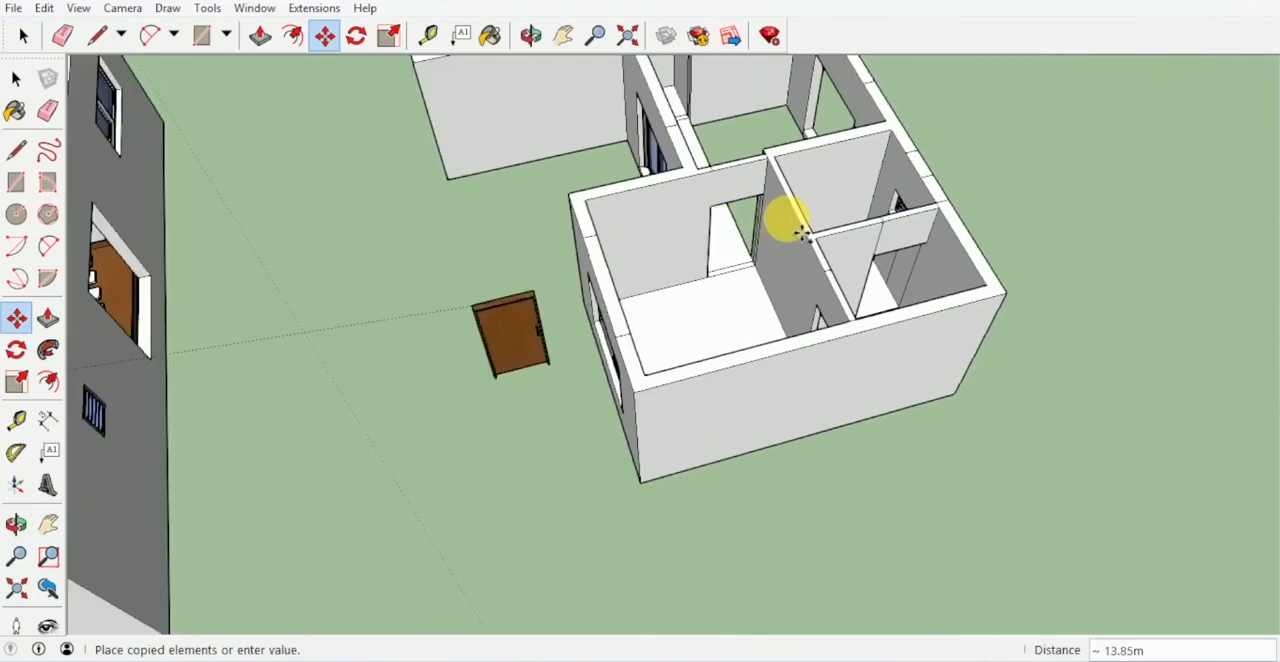
{"action": "scroll", "coordinate": [745, 196], "scroll_direction": "up", "scroll_amount": 6}
{"action": "scroll", "coordinate": [757, 190], "scroll_direction": "up", "scroll_amount": 1}
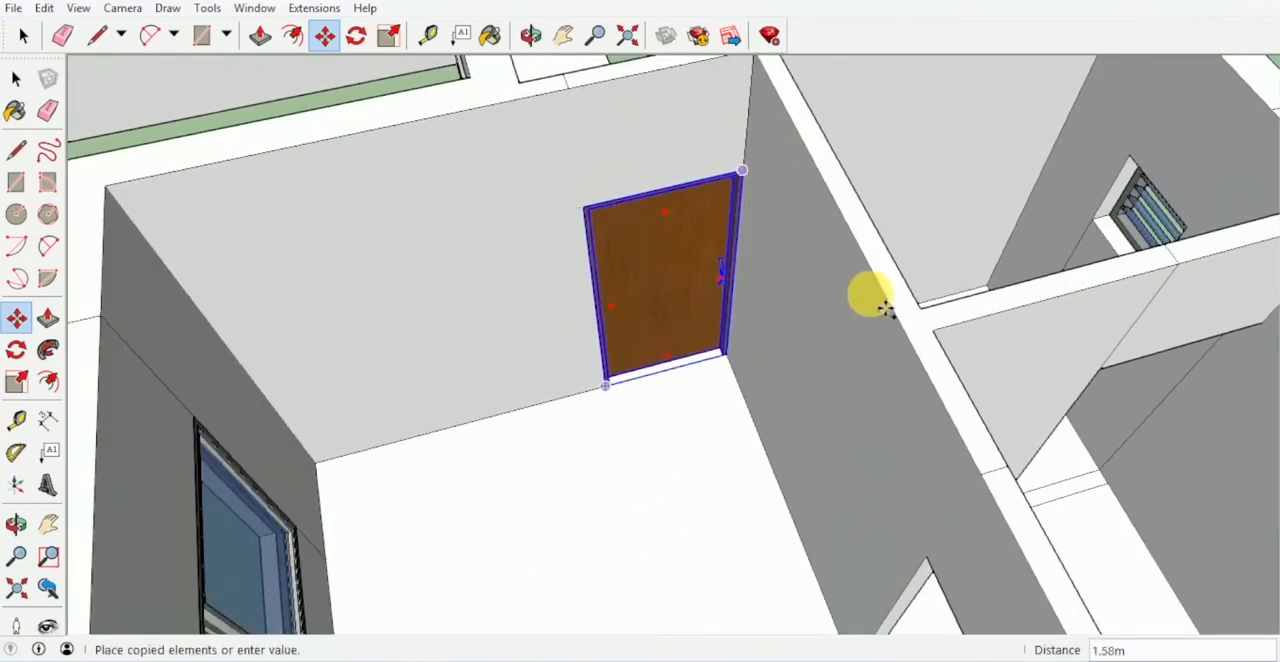
- Copy the door into the second building's small inner room doorway beside the vented room
{"action": "scroll", "coordinate": [920, 312], "scroll_direction": "down", "scroll_amount": 2}
{"action": "middle_click_drag", "start_coordinate": [1160, 345], "coordinate": [920, 314], "text": "shift"}
{"action": "scroll", "coordinate": [975, 283], "scroll_direction": "up", "scroll_amount": 2}
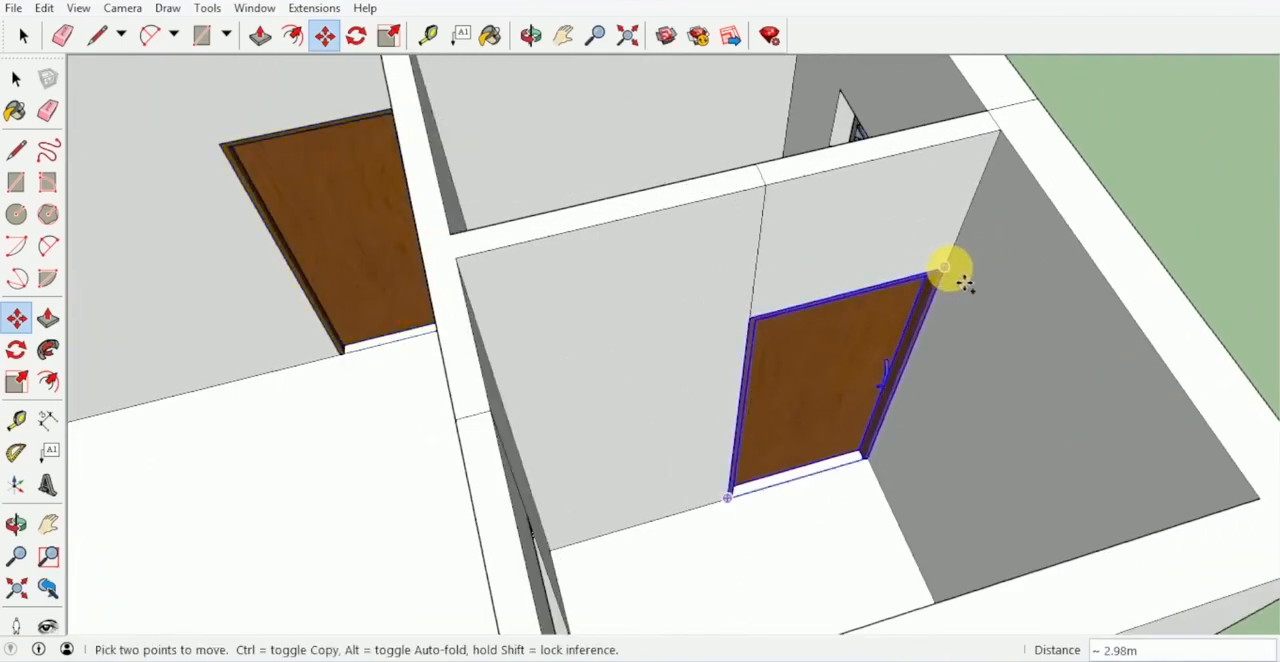
- Copy the small room's door to the adjoining bedroom doorway and rotate it about its upper corner into the opening
{"action": "left_click", "coordinate": [947, 267]}
{"action": "key", "text": "ctrl"}
{"action": "middle_click_drag", "start_coordinate": [692, 372], "coordinate": [925, 268]}
{"action": "scroll", "coordinate": [842, 383], "scroll_direction": "up", "scroll_amount": 2}
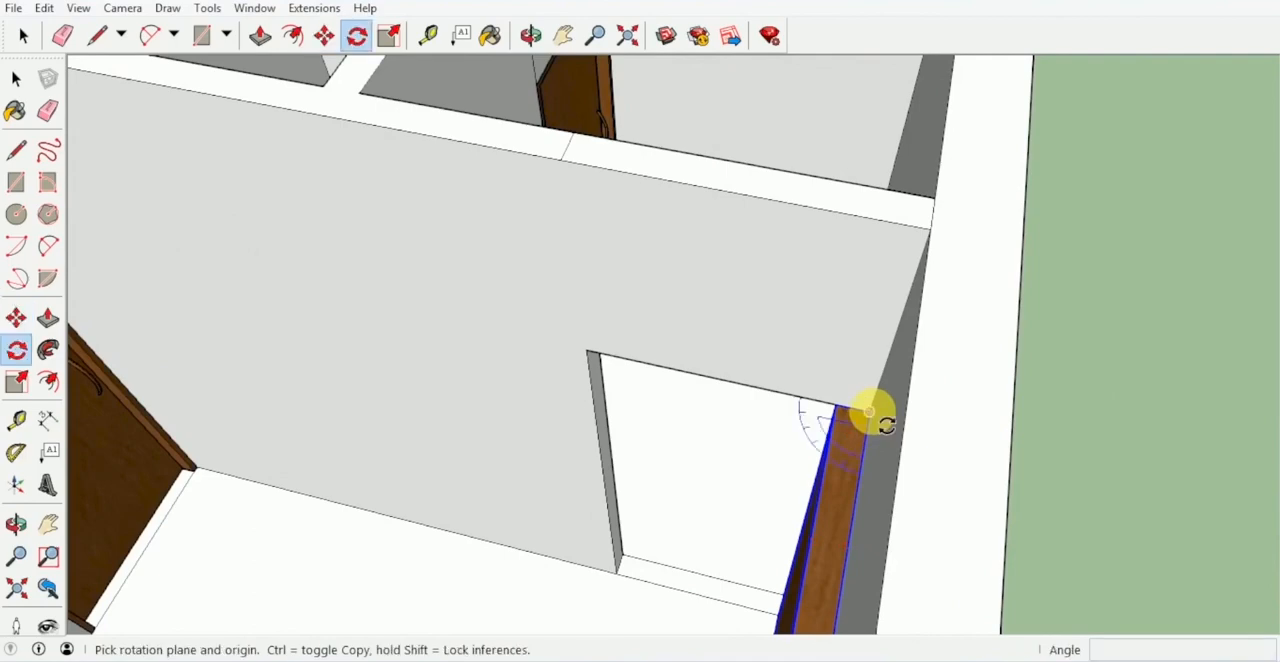
{"action": "left_click", "coordinate": [864, 449]}
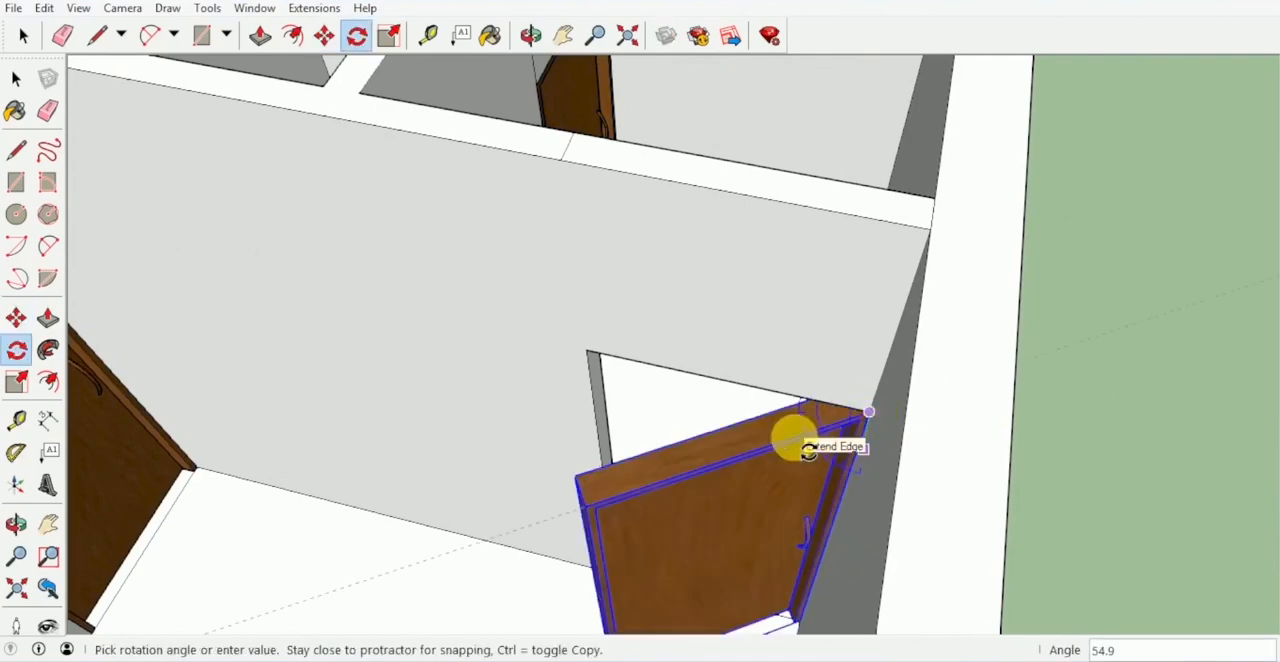
{"action": "left_click", "coordinate": [808, 450]}
{"action": "middle_click_drag", "start_coordinate": [791, 443], "coordinate": [447, 283]}
{"action": "middle_click_drag", "start_coordinate": [417, 233], "coordinate": [563, 420]}
- Copy the second building's bedroom hall door to the upper corner of the doorway at the hall's far end
{"action": "key", "text": "m"}
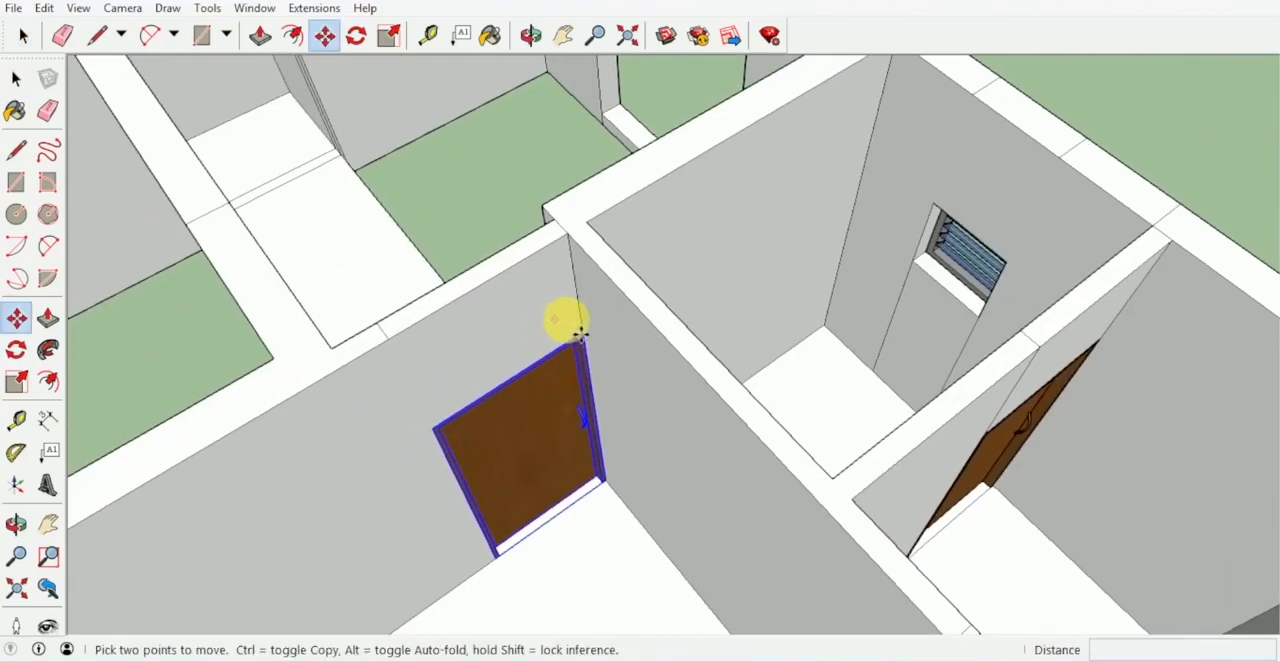
{"action": "scroll", "coordinate": [569, 320], "scroll_direction": "up", "scroll_amount": 2}
{"action": "left_click", "coordinate": [578, 328]}
{"action": "key", "text": "ctrl"}
{"action": "scroll", "coordinate": [493, 244], "scroll_direction": "down", "scroll_amount": 1}
{"action": "middle_click_drag", "start_coordinate": [497, 238], "coordinate": [711, 388], "text": "shift"}
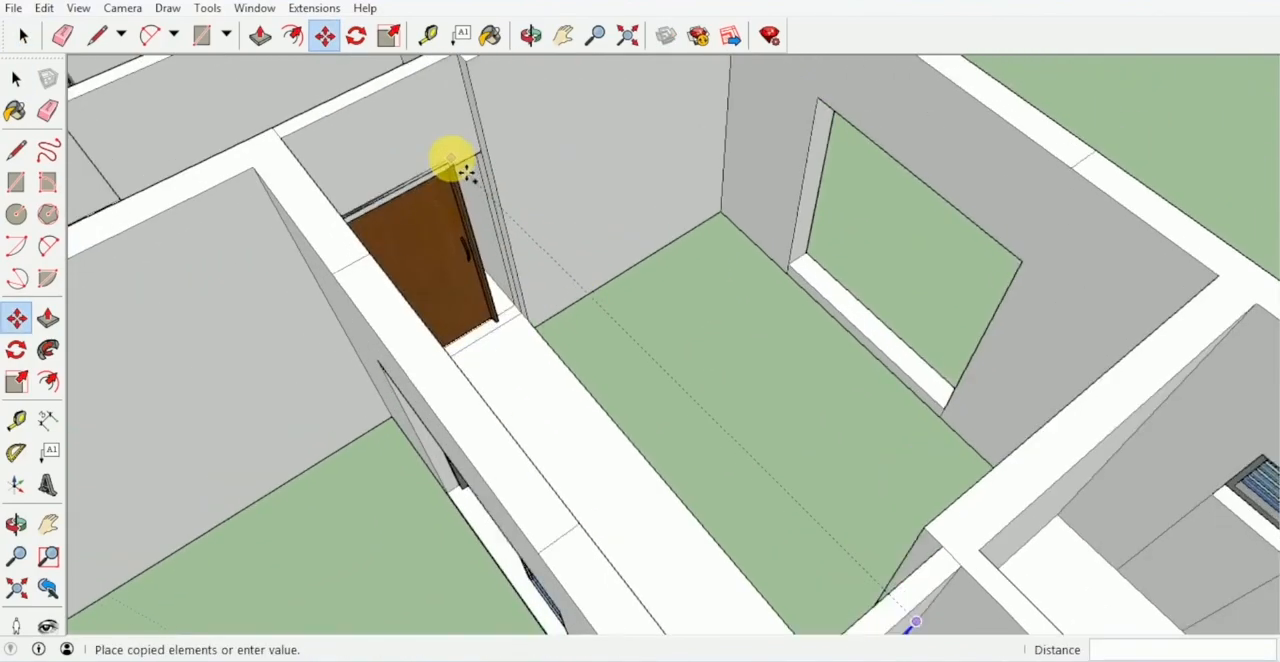
{"action": "scroll", "coordinate": [465, 172], "scroll_direction": "up", "scroll_amount": 2}
{"action": "left_click", "coordinate": [496, 150]}
{"action": "middle_click_drag", "start_coordinate": [496, 150], "coordinate": [378, 250]}
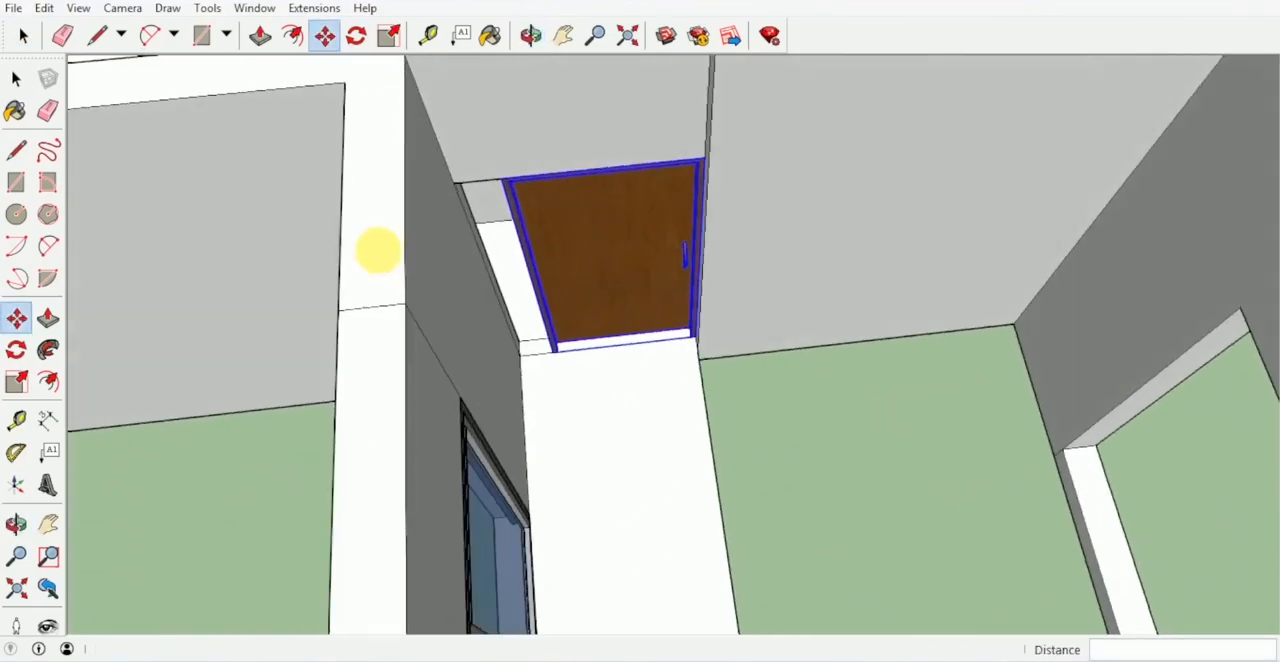
- Scale the copied hall-end door so its width fills the doorway
{"action": "key", "text": "s"}
{"action": "middle_click_drag", "start_coordinate": [580, 263], "coordinate": [803, 470]}
{"action": "scroll", "coordinate": [600, 312], "scroll_direction": "up", "scroll_amount": 2}
{"action": "scroll", "coordinate": [651, 380], "scroll_direction": "up", "scroll_amount": 3}
{"action": "left_click_drag", "start_coordinate": [651, 374], "coordinate": [578, 443]}
{"action": "scroll", "coordinate": [637, 430], "scroll_direction": "down", "scroll_amount": 4}
{"action": "middle_click_drag", "start_coordinate": [654, 423], "coordinate": [543, 391]}
- Copy the second building's bedroom door into the two parallel doorways of the rooms in the opposite wing
{"action": "key", "text": "m"}
{"action": "scroll", "coordinate": [585, 290], "scroll_direction": "down", "scroll_amount": 3}
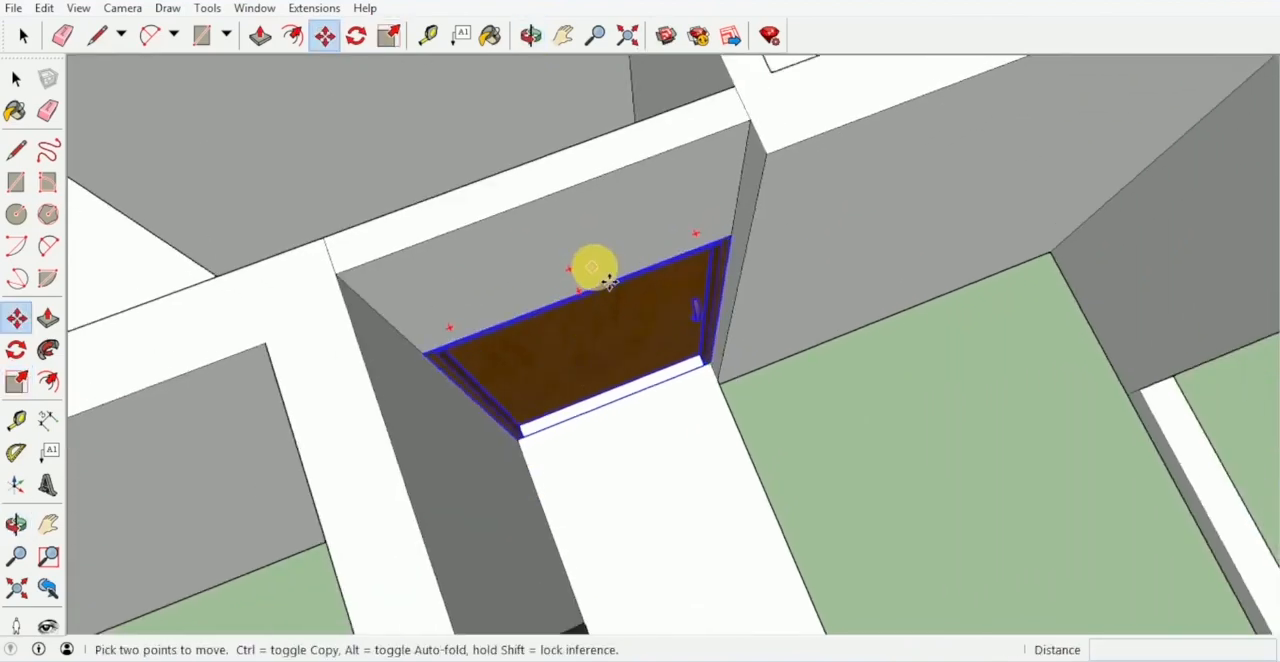
{"action": "middle_click_drag", "start_coordinate": [594, 269], "coordinate": [1097, 425]}
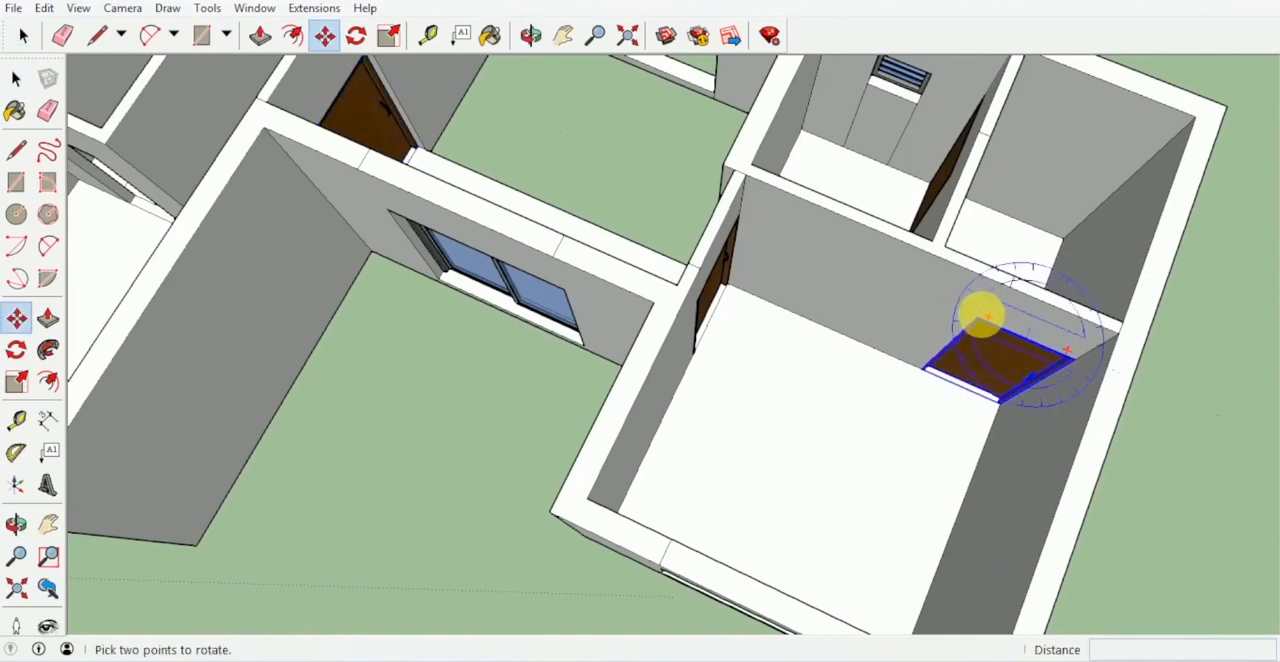
{"action": "left_click", "coordinate": [977, 317]}
{"action": "key", "text": "ctrl"}
{"action": "scroll", "coordinate": [779, 308], "scroll_direction": "down", "scroll_amount": 3}
{"action": "middle_click_drag", "start_coordinate": [880, 335], "coordinate": [1089, 359]}
{"action": "scroll", "coordinate": [815, 318], "scroll_direction": "up", "scroll_amount": 7}
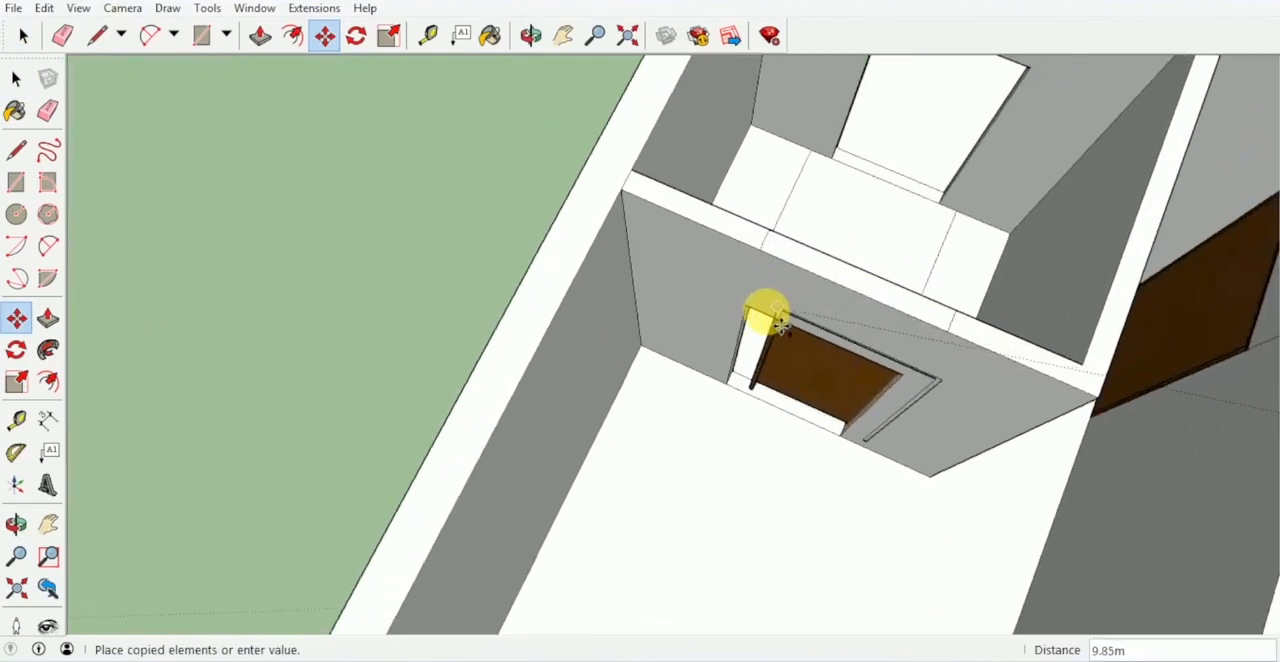
{"action": "middle_click_drag", "start_coordinate": [741, 302], "coordinate": [830, 100]}
{"action": "key", "text": "space"}
{"action": "scroll", "coordinate": [690, 180], "scroll_direction": "down", "scroll_amount": 5}
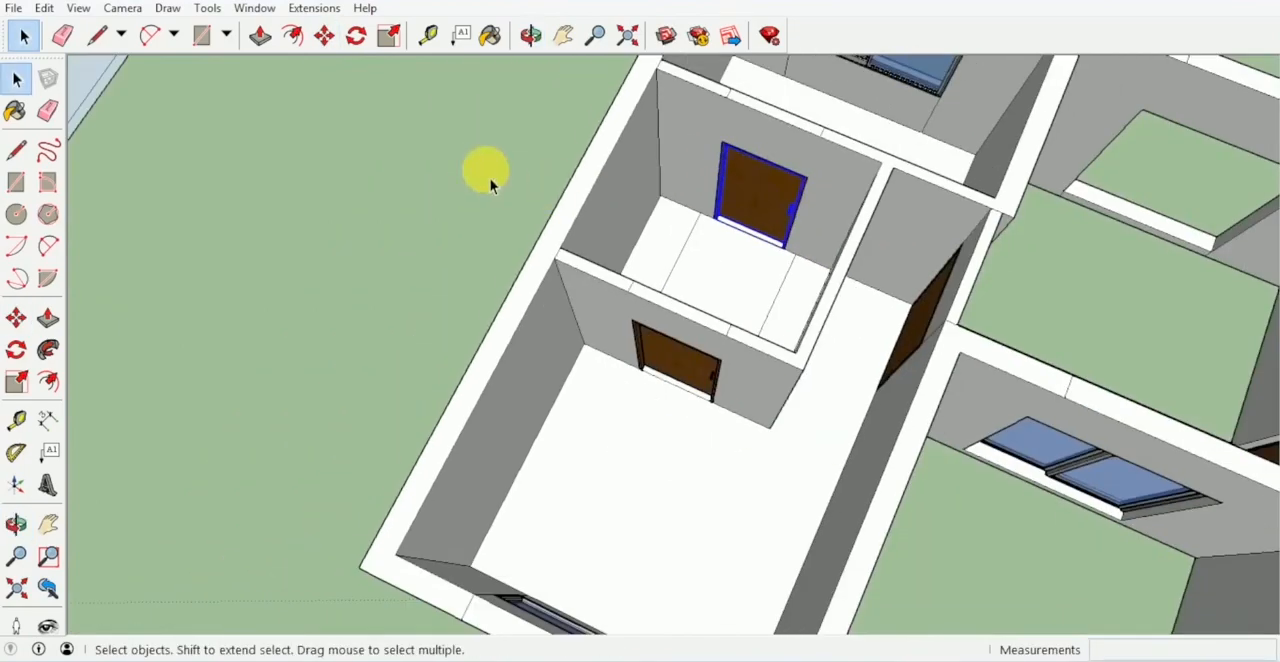
{"action": "left_click", "coordinate": [490, 178]}
- Copy the second building's corner bedroom hall door to the upper corner of the first building's entrance above the brown steps
{"action": "middle_click_drag", "start_coordinate": [490, 180], "coordinate": [930, 140]}
{"action": "scroll", "coordinate": [826, 245], "scroll_direction": "down", "scroll_amount": 3}
{"action": "middle_click_drag", "start_coordinate": [826, 245], "coordinate": [458, 262]}
{"action": "middle_click_drag", "start_coordinate": [776, 292], "coordinate": [490, 240]}
{"action": "scroll", "coordinate": [668, 305], "scroll_direction": "down", "scroll_amount": 3}
{"action": "middle_click_drag", "start_coordinate": [668, 305], "coordinate": [742, 247]}
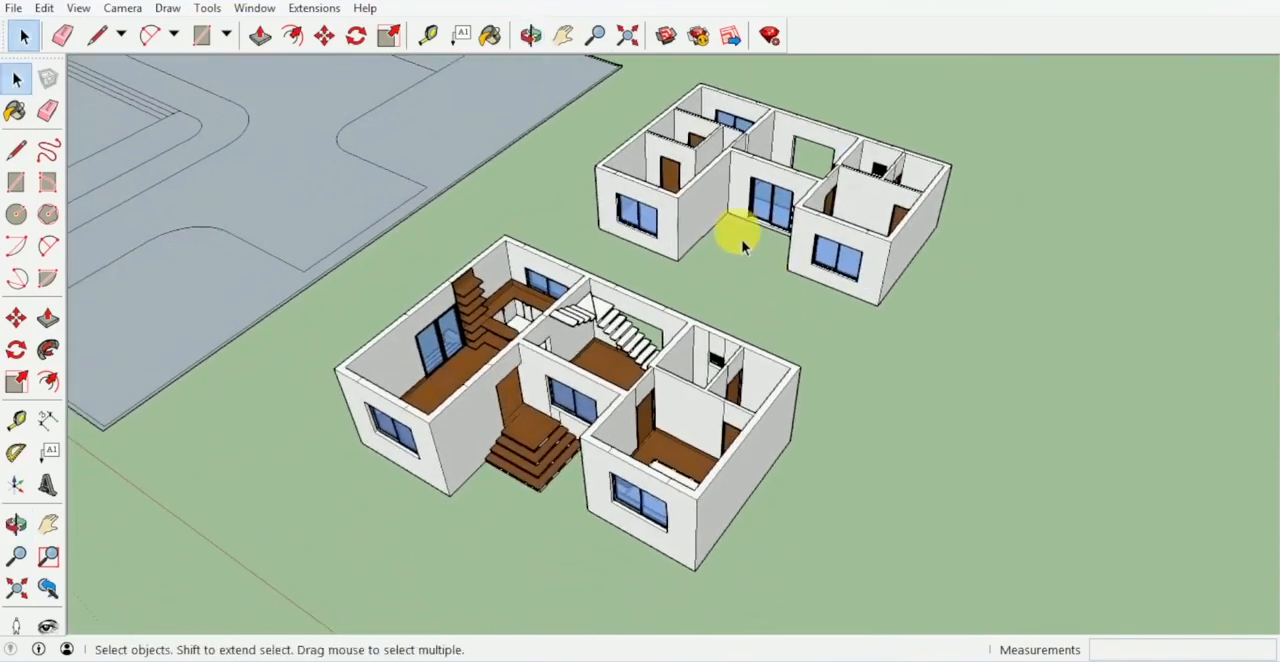
{"action": "middle_click_drag", "start_coordinate": [838, 265], "coordinate": [660, 340]}
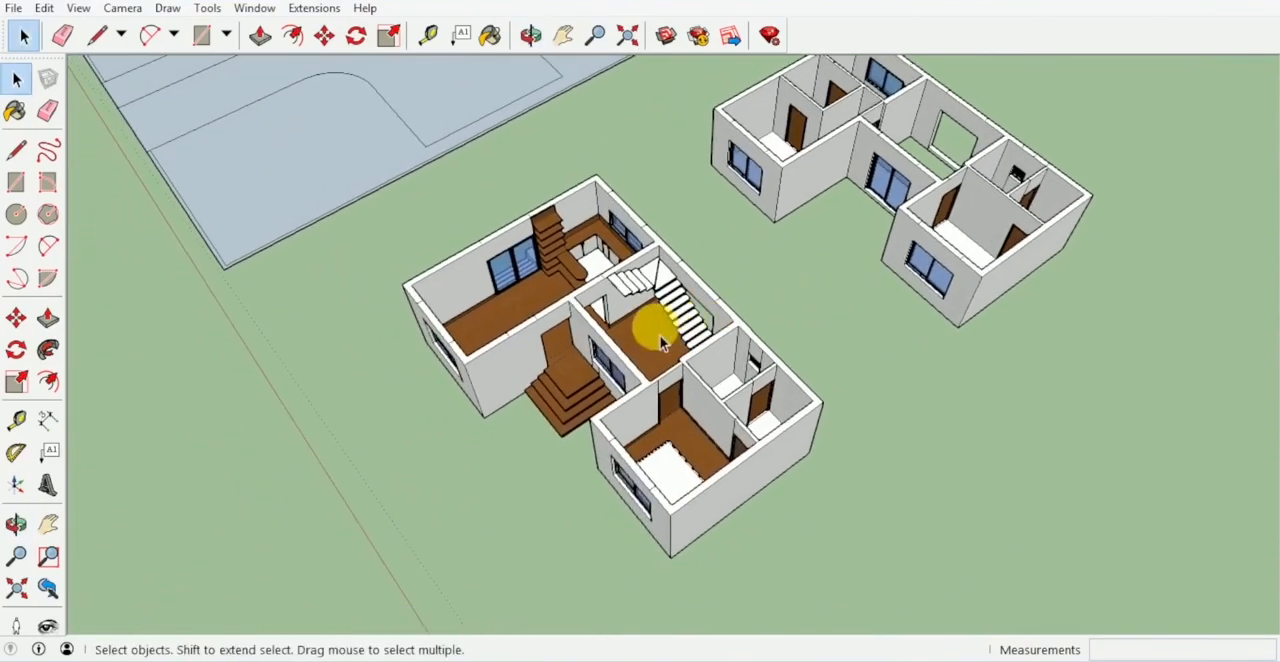
{"action": "scroll", "coordinate": [955, 200], "scroll_direction": "up", "scroll_amount": 6}
{"action": "key", "text": "m"}
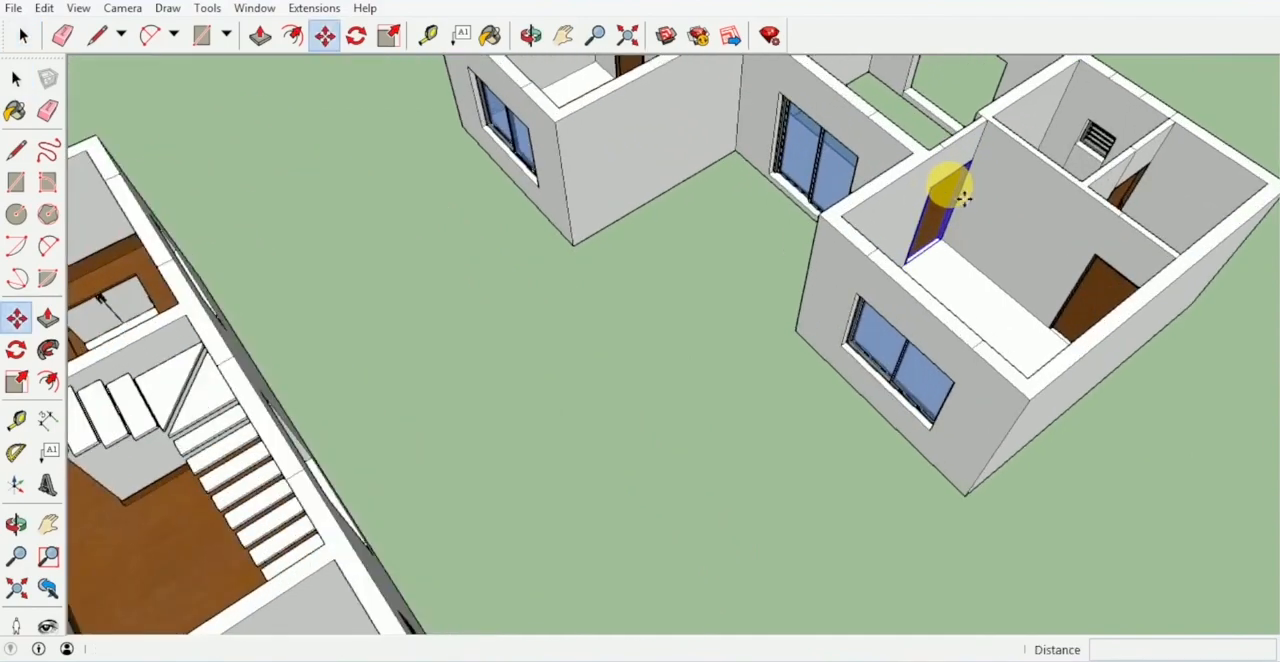
{"action": "scroll", "coordinate": [990, 175], "scroll_direction": "up", "scroll_amount": 3}
{"action": "scroll", "coordinate": [1000, 165], "scroll_direction": "up", "scroll_amount": 1}
{"action": "scroll", "coordinate": [908, 245], "scroll_direction": "down", "scroll_amount": 6}
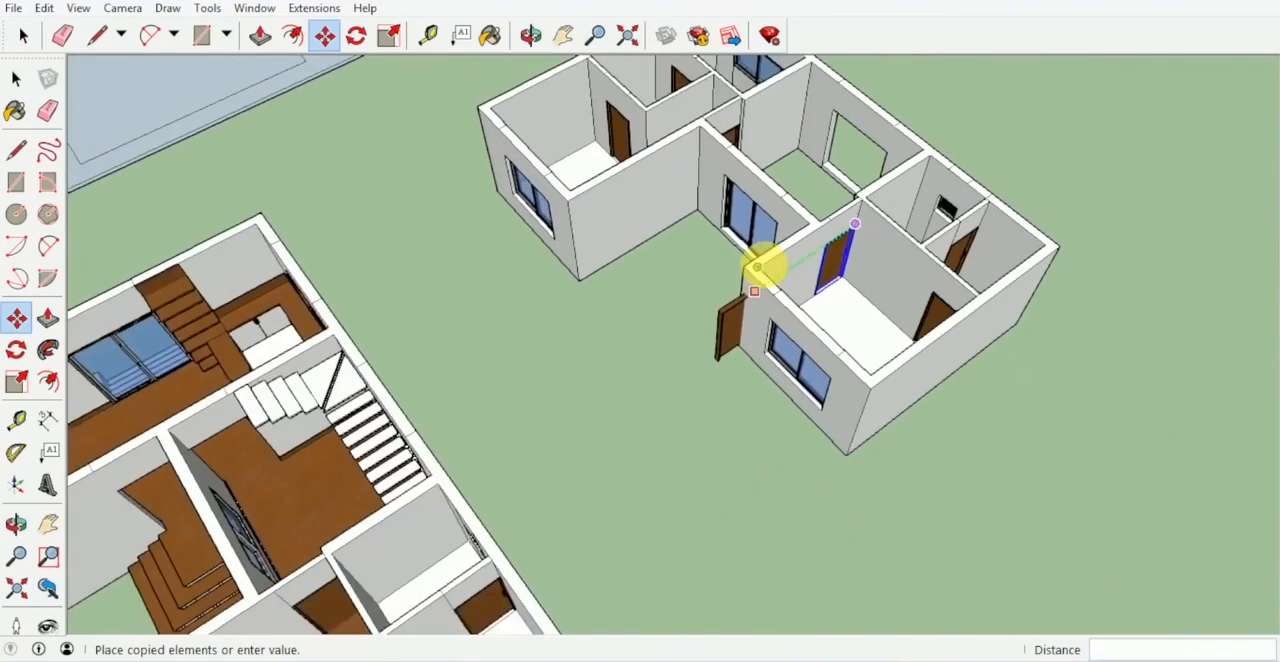
{"action": "scroll", "coordinate": [886, 320], "scroll_direction": "up", "scroll_amount": 8}
{"action": "scroll", "coordinate": [724, 340], "scroll_direction": "up", "scroll_amount": 1}
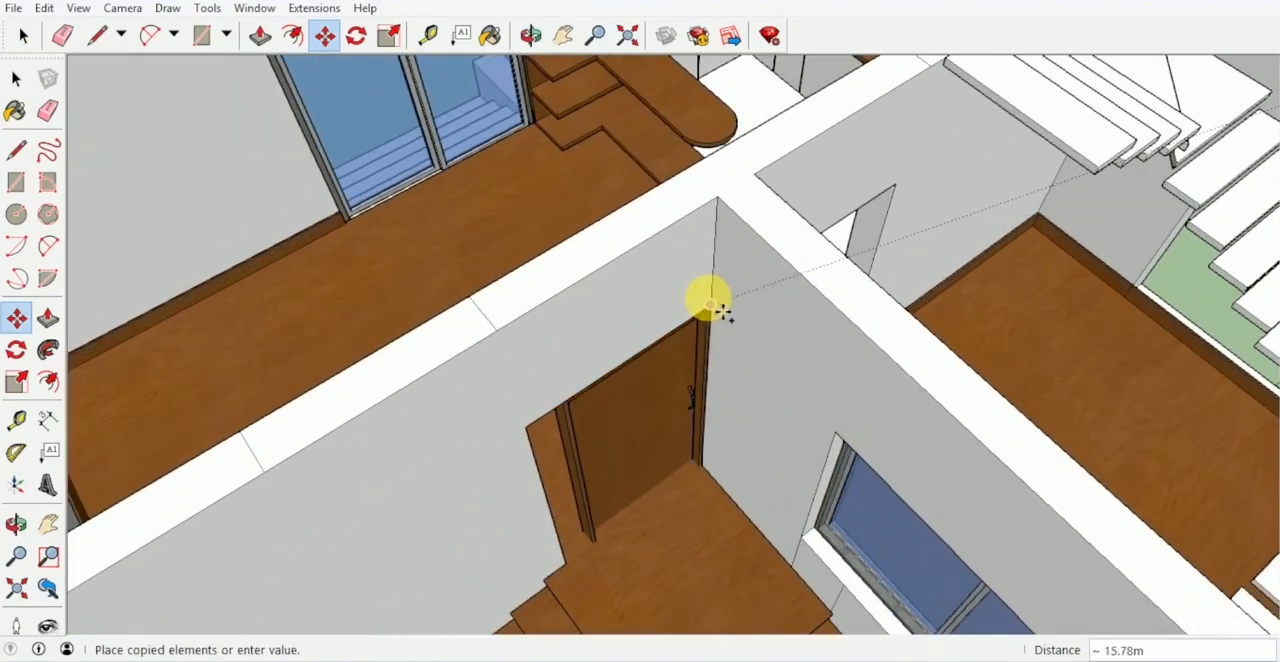
{"action": "middle_click_drag", "start_coordinate": [710, 312], "coordinate": [766, 151]}
{"action": "scroll", "coordinate": [766, 151], "scroll_direction": "up", "scroll_amount": 3}
- Scale the entrance door's width to fill the opening above the brown steps
{"action": "key", "text": "s"}
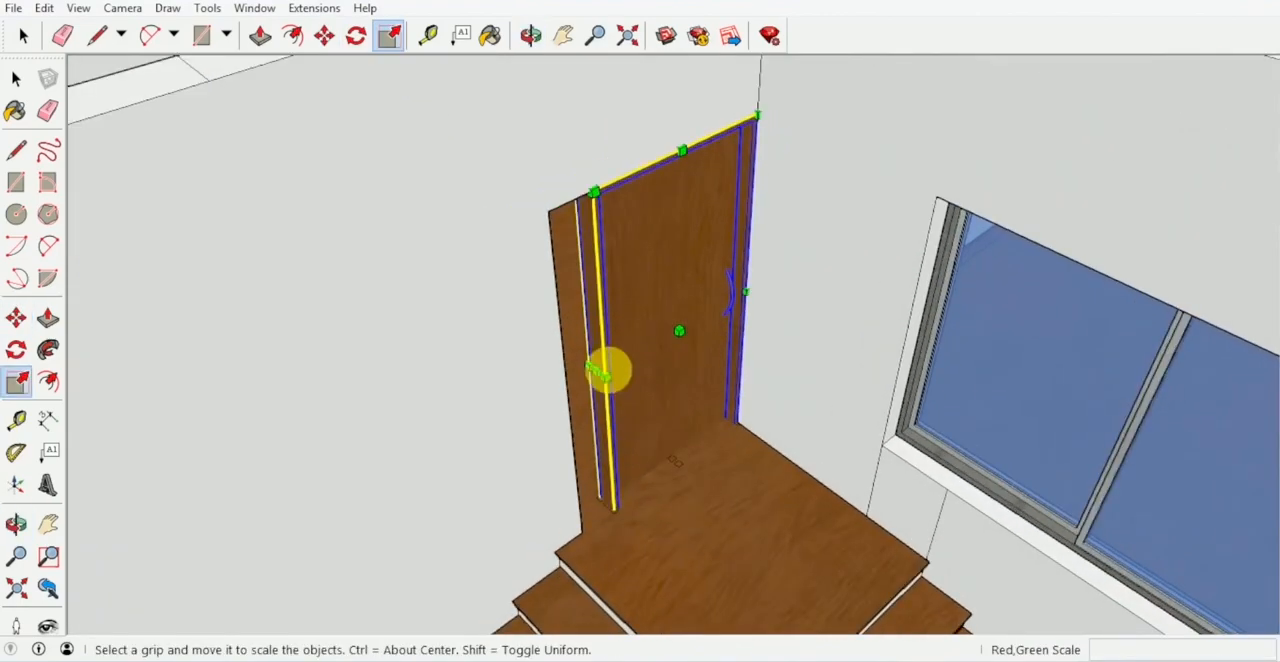
{"action": "left_click_drag", "start_coordinate": [596, 377], "coordinate": [574, 410]}
{"action": "middle_click_drag", "start_coordinate": [610, 350], "coordinate": [714, 230]}
{"action": "key", "text": "space"}
{"action": "scroll", "coordinate": [716, 228], "scroll_direction": "down", "scroll_amount": 5}
{"action": "left_click", "coordinate": [654, 489]}
{"action": "middle_click_drag", "start_coordinate": [675, 354], "coordinate": [640, 305]}
{"action": "scroll", "coordinate": [663, 280], "scroll_direction": "up", "scroll_amount": 3}
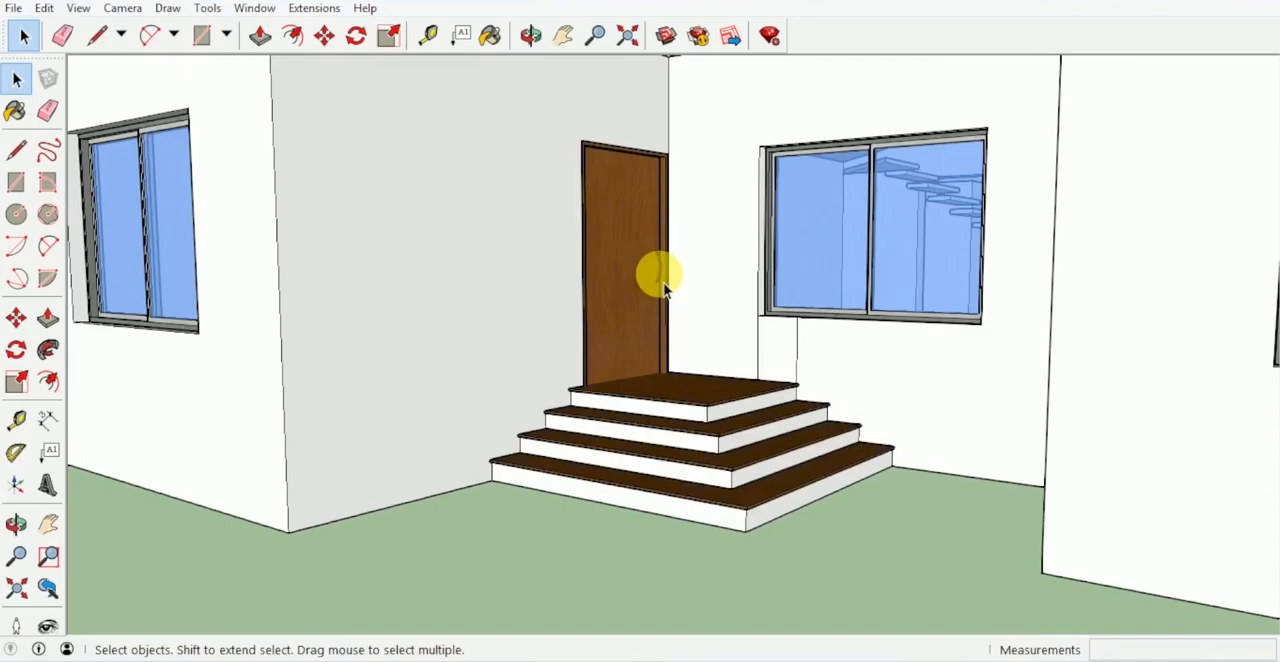
- Move the second building model on top of the building with the entrance steps, matching their outer corners so it forms the upper floor
{"action": "scroll", "coordinate": [720, 290], "scroll_direction": "down", "scroll_amount": 5}
{"action": "middle_click_drag", "start_coordinate": [751, 309], "coordinate": [709, 302]}
{"action": "middle_click_drag", "start_coordinate": [603, 316], "coordinate": [757, 300]}
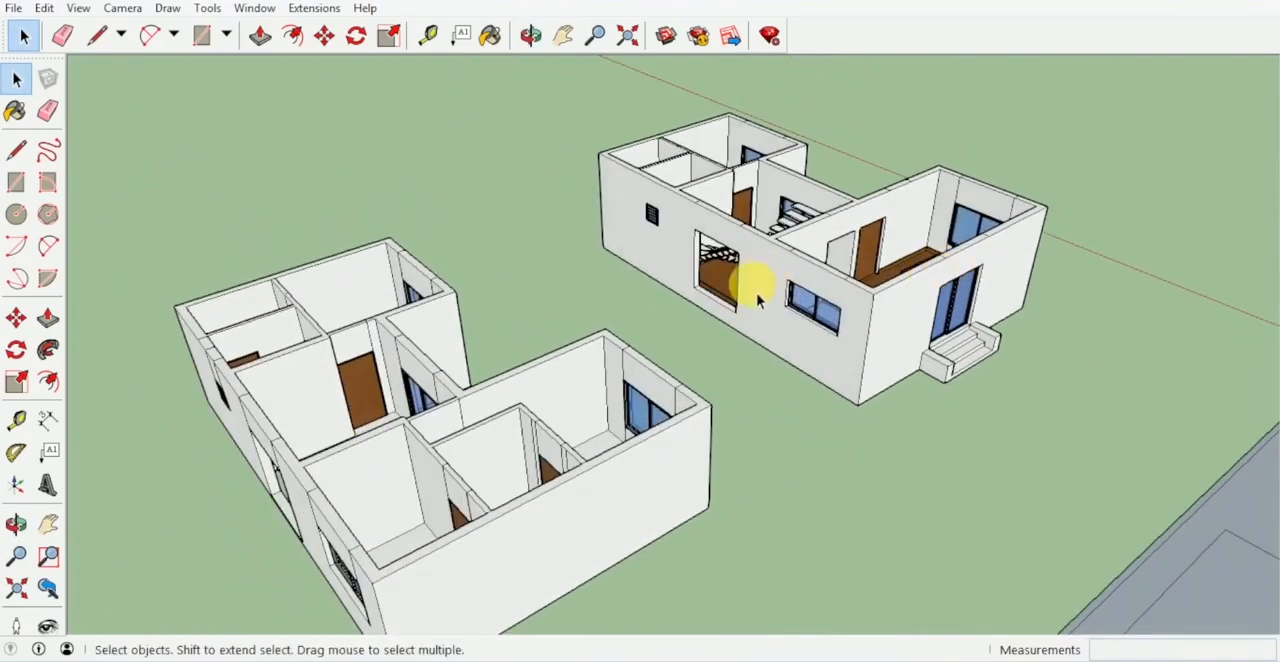
{"action": "scroll", "coordinate": [765, 320], "scroll_direction": "down", "scroll_amount": 2}
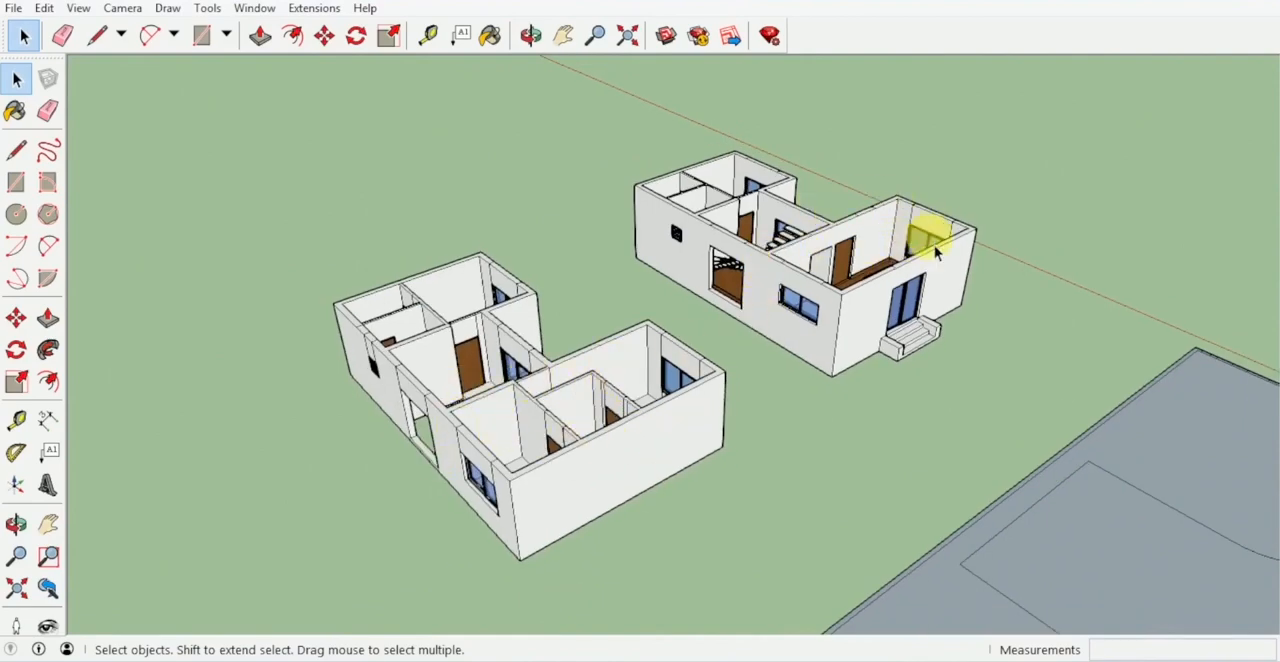
{"action": "middle_click_drag", "start_coordinate": [936, 252], "coordinate": [622, 476]}
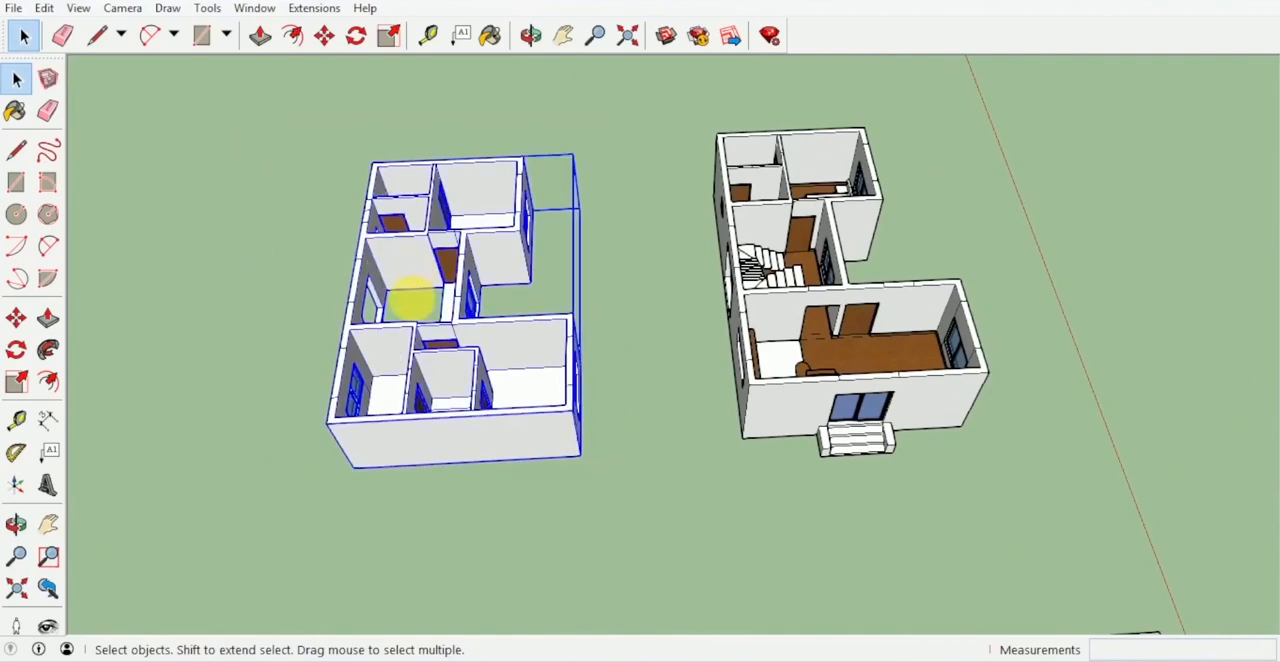
{"action": "key", "text": "m"}
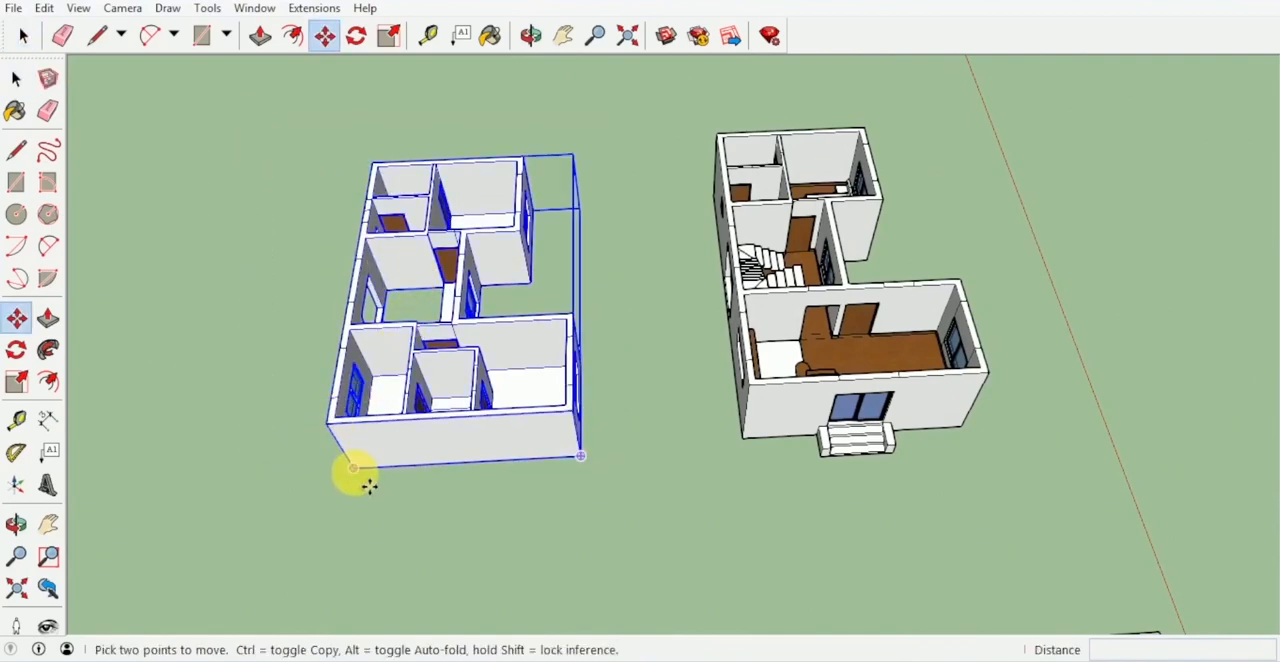
{"action": "left_click_drag", "start_coordinate": [369, 485], "coordinate": [761, 401]}
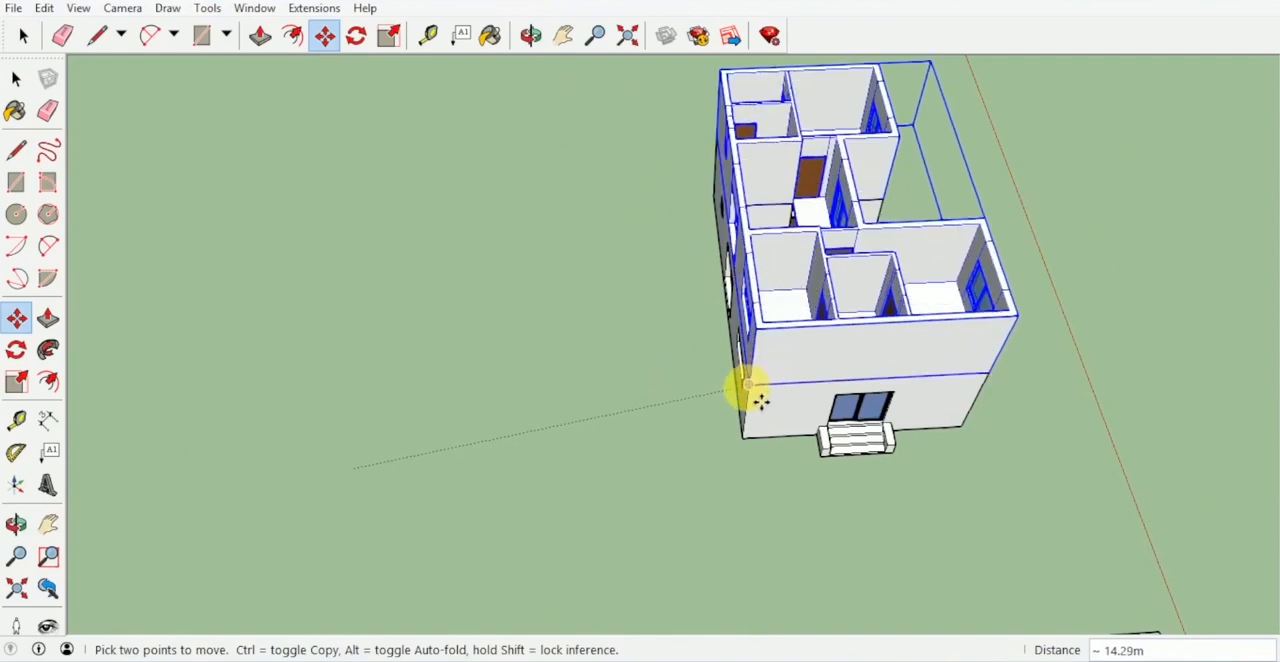
{"action": "middle_click_drag", "start_coordinate": [673, 420], "coordinate": [651, 320]}
- Raise the sill of the lower floor's stairwell opening by about 1.95 m with Push/Pull
{"action": "scroll", "coordinate": [591, 257], "scroll_direction": "up", "scroll_amount": 5}
{"action": "scroll", "coordinate": [655, 435], "scroll_direction": "up", "scroll_amount": 2}
{"action": "scroll", "coordinate": [651, 435], "scroll_direction": "up", "scroll_amount": 1}
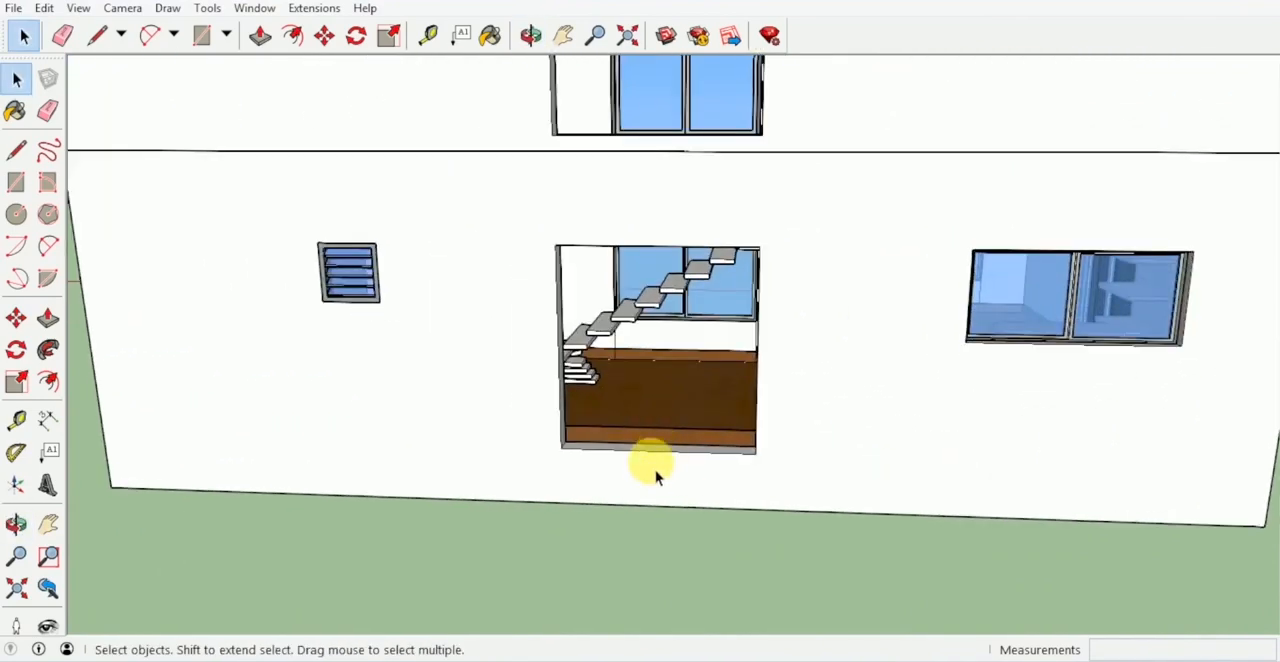
{"action": "double_click", "coordinate": [615, 487]}
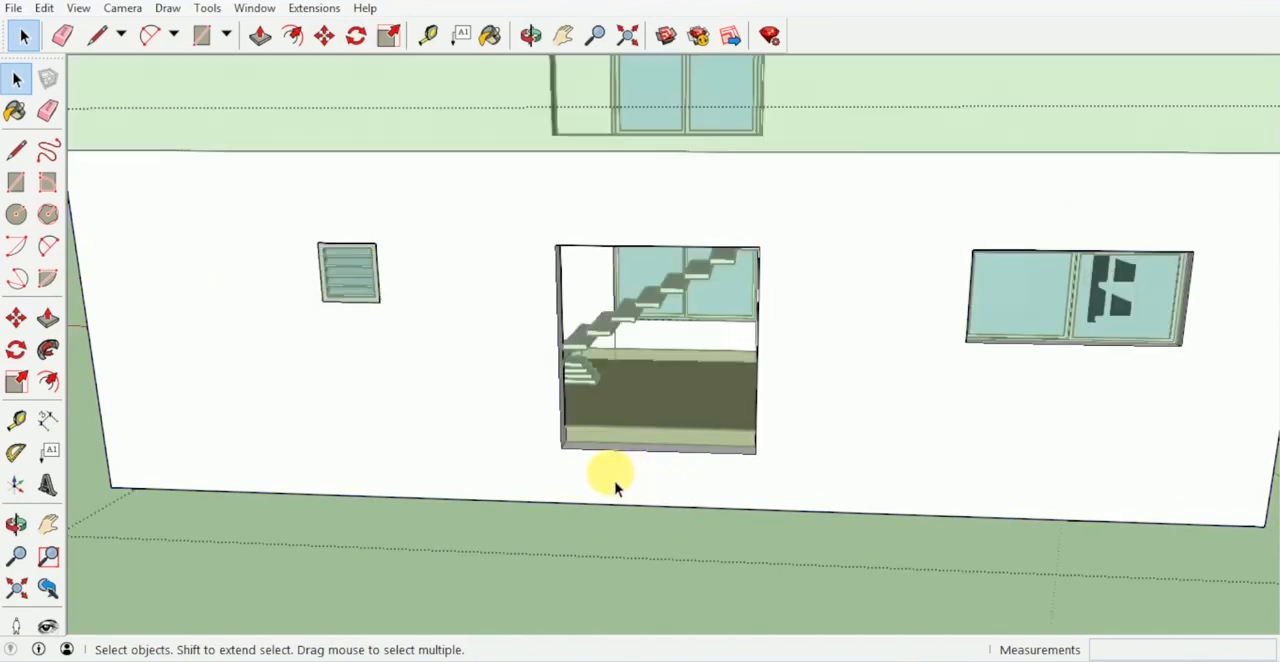
{"action": "left_click", "coordinate": [667, 487]}
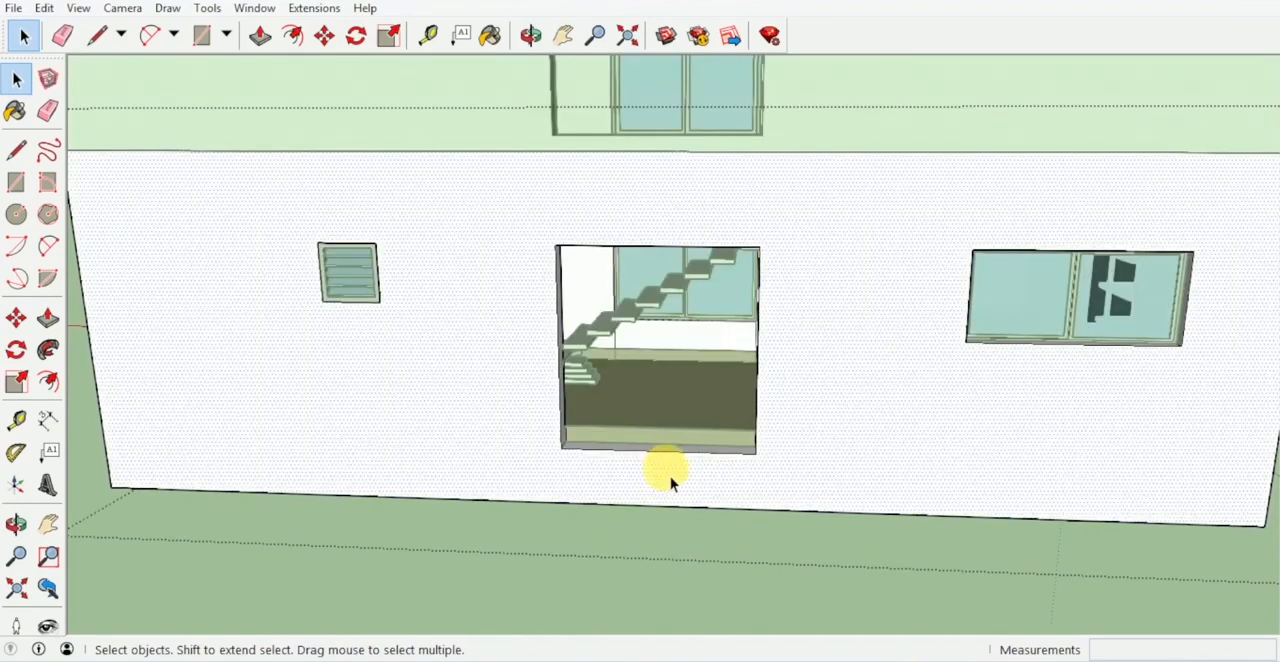
{"action": "key", "text": "p"}
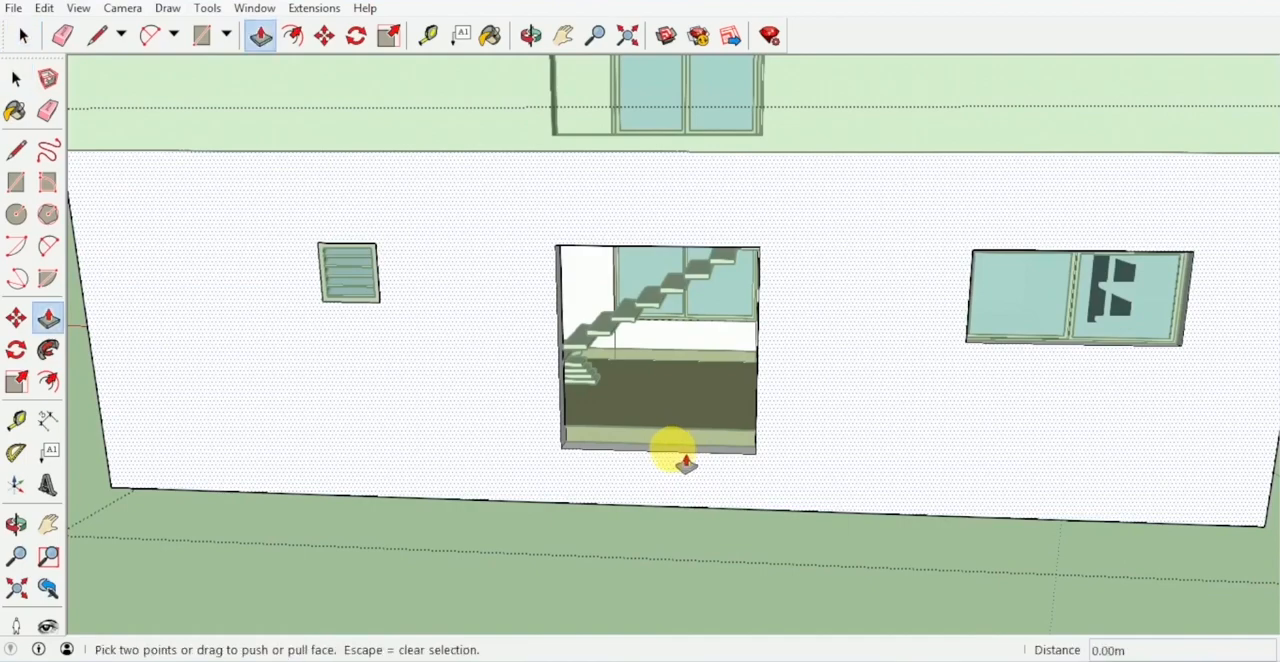
{"action": "left_click", "coordinate": [664, 445]}
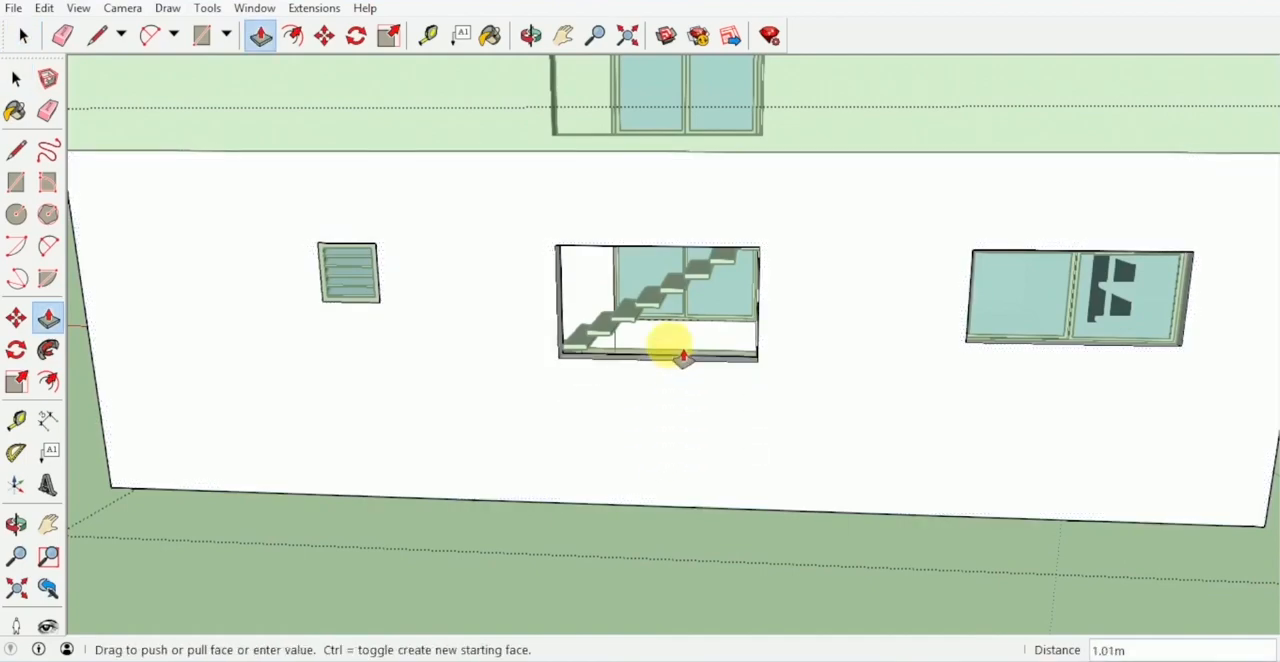
{"action": "middle_click_drag", "start_coordinate": [727, 247], "coordinate": [1046, 300]}
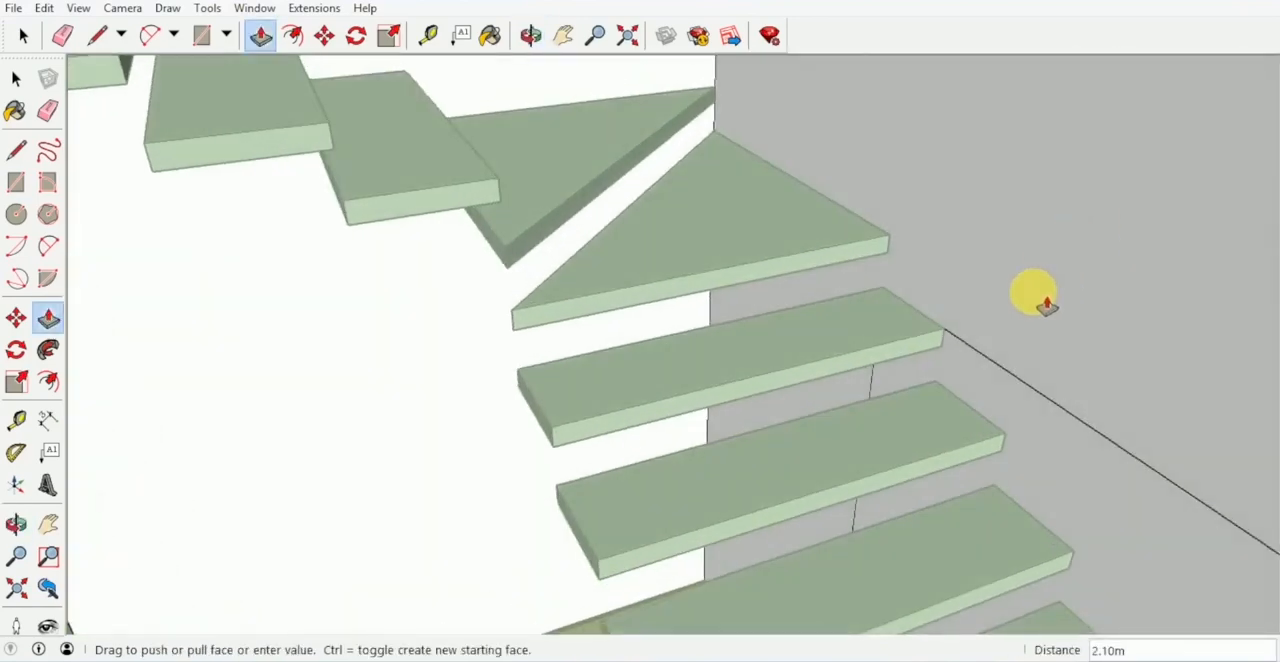
{"action": "scroll", "coordinate": [1010, 345], "scroll_direction": "up", "scroll_amount": 3}
{"action": "middle_click_drag", "start_coordinate": [985, 430], "coordinate": [1011, 331]}
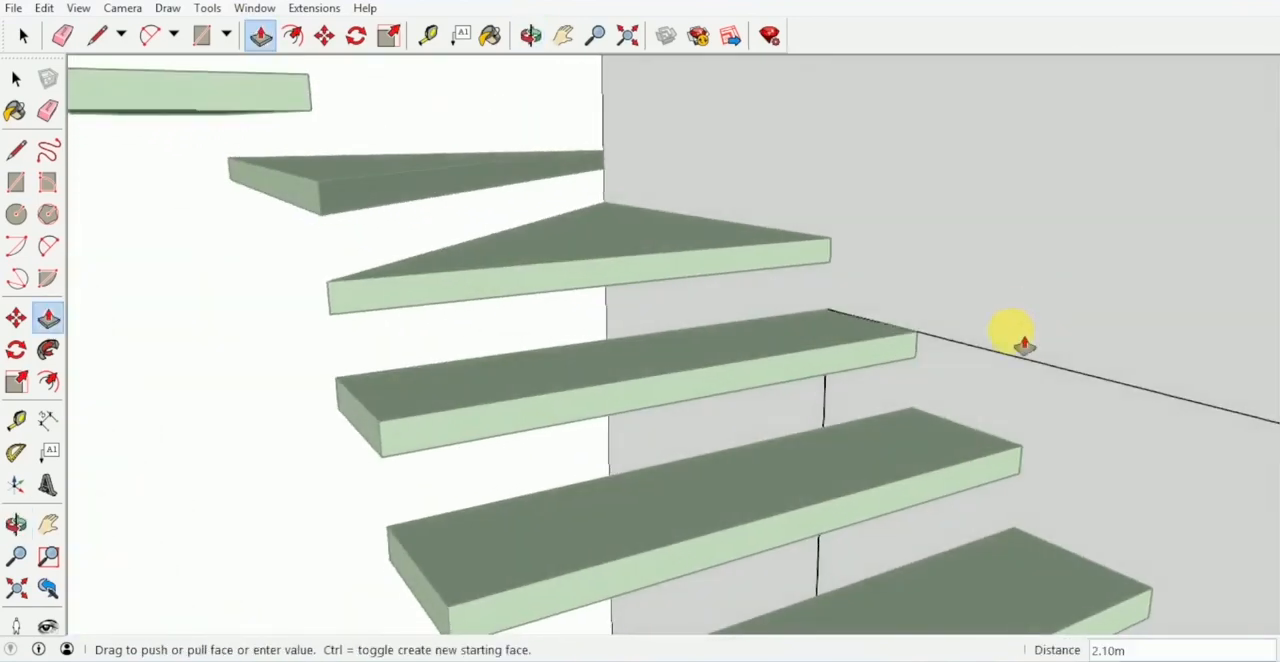
{"action": "left_click", "coordinate": [951, 429]}
- Push the head of the lower floor's stairwell opening up to the top of the wall
{"action": "scroll", "coordinate": [973, 375], "scroll_direction": "up", "scroll_amount": 5}
{"action": "middle_click_drag", "start_coordinate": [973, 375], "coordinate": [870, 661]}
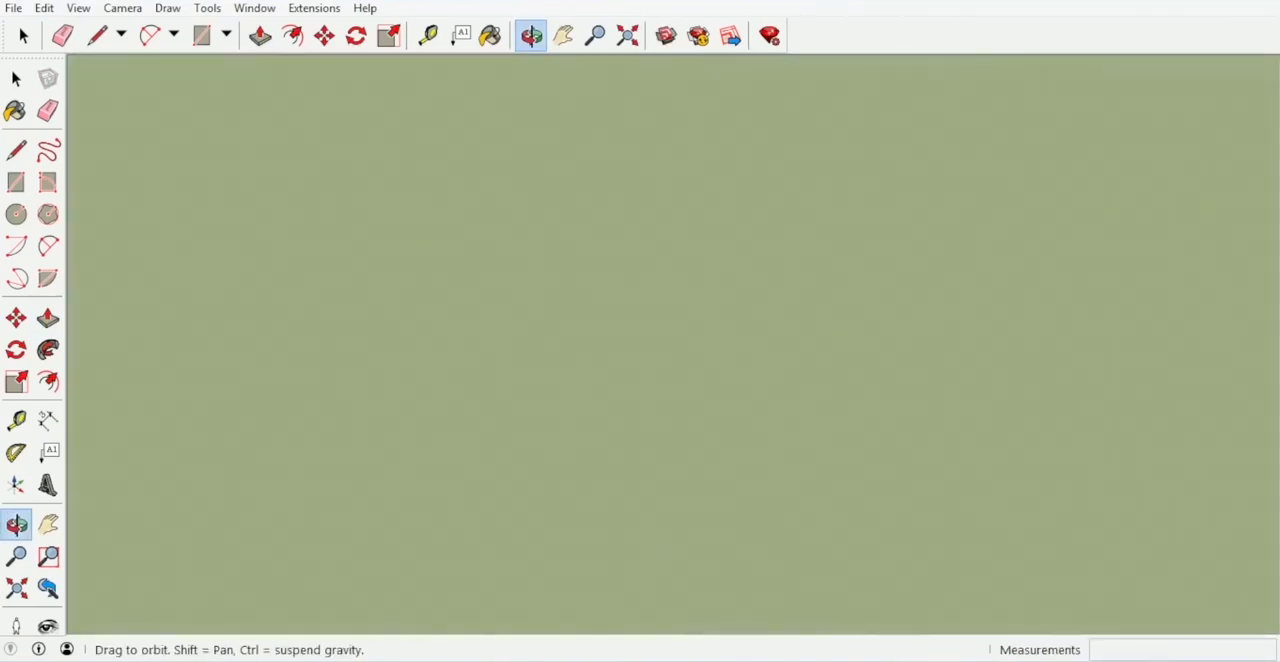
{"action": "middle_click_drag", "start_coordinate": [1066, 588], "coordinate": [342, 424]}
{"action": "scroll", "coordinate": [463, 349], "scroll_direction": "down", "scroll_amount": 4}
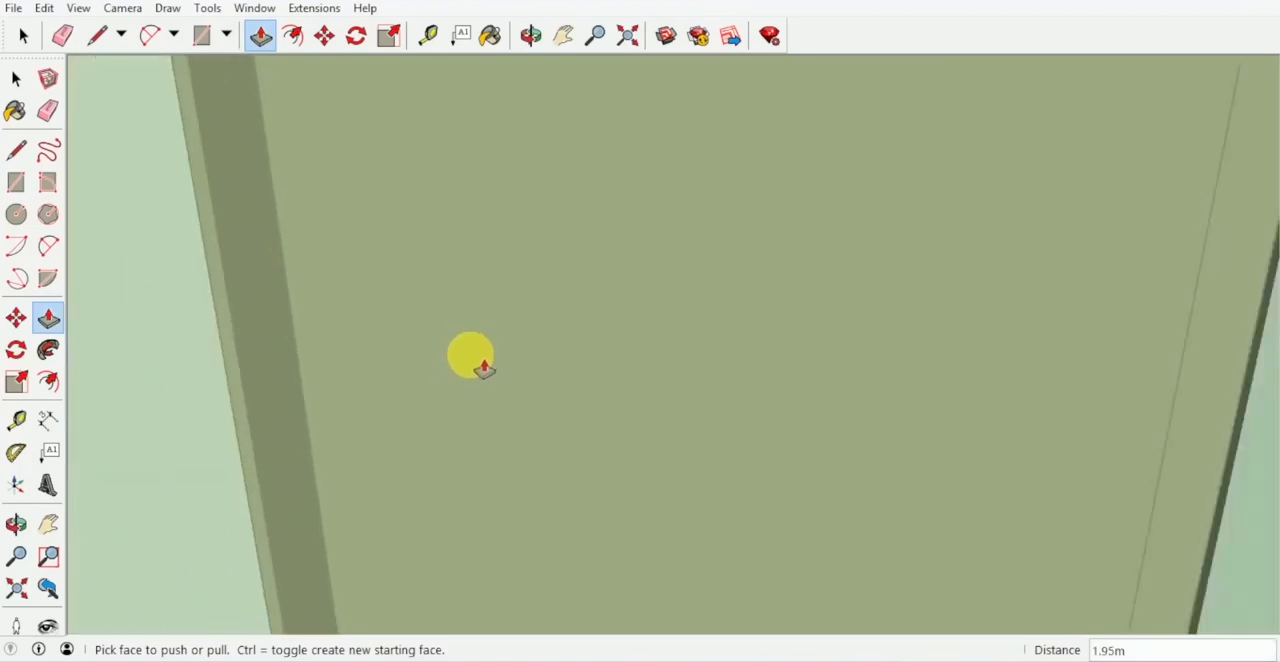
{"action": "middle_click_drag", "start_coordinate": [483, 368], "coordinate": [534, 374]}
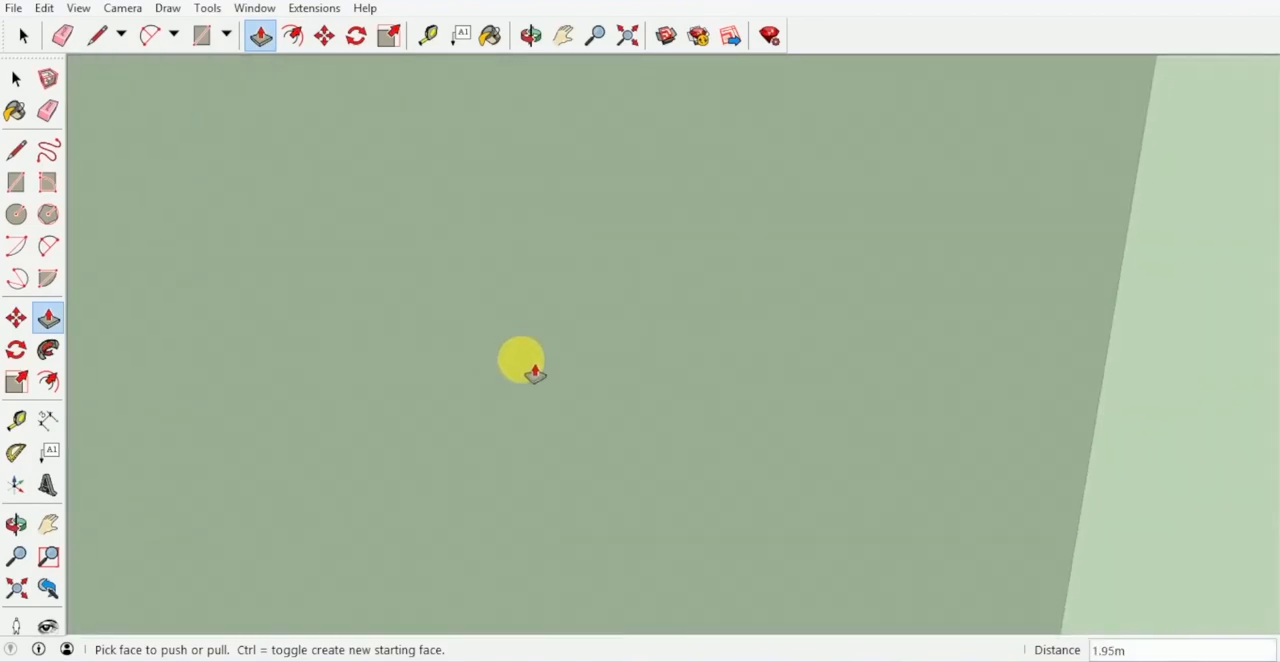
{"action": "scroll", "coordinate": [534, 373], "scroll_direction": "down", "scroll_amount": 8}
{"action": "scroll", "coordinate": [395, 357], "scroll_direction": "up", "scroll_amount": 6}
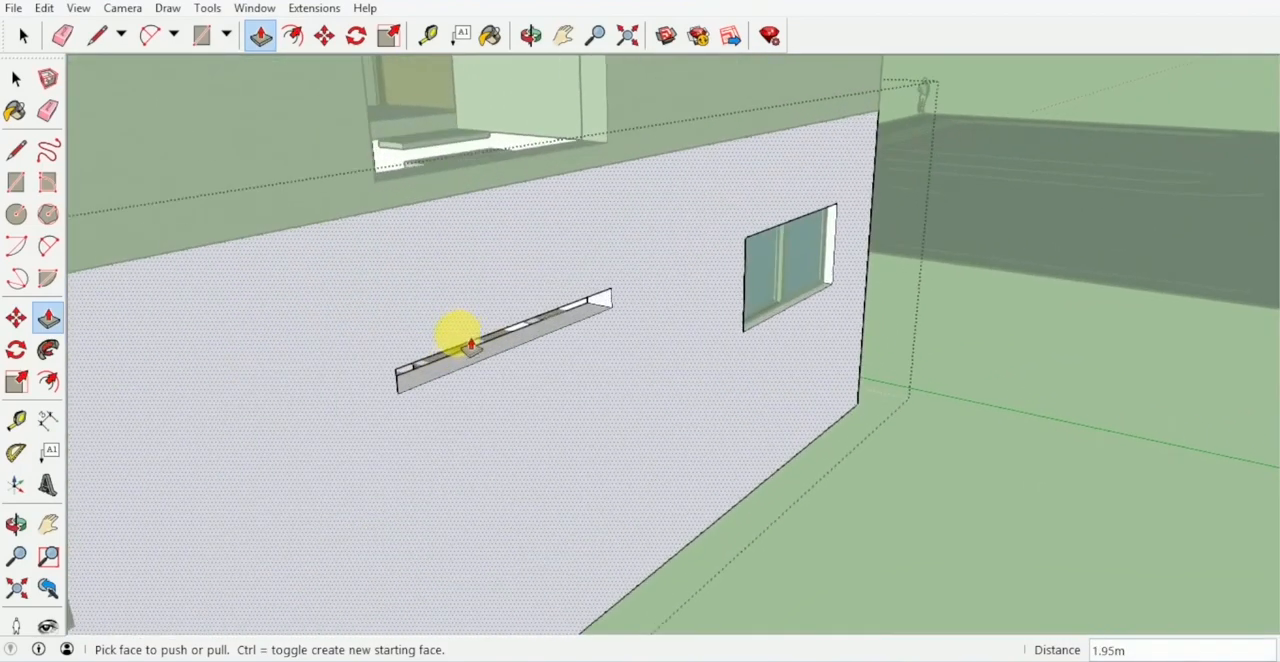
{"action": "middle_click_drag", "start_coordinate": [457, 337], "coordinate": [657, 216]}
{"action": "left_click", "coordinate": [657, 194]}
{"action": "left_click", "coordinate": [652, 181]}
{"action": "middle_click_drag", "start_coordinate": [710, 262], "coordinate": [737, 323]}
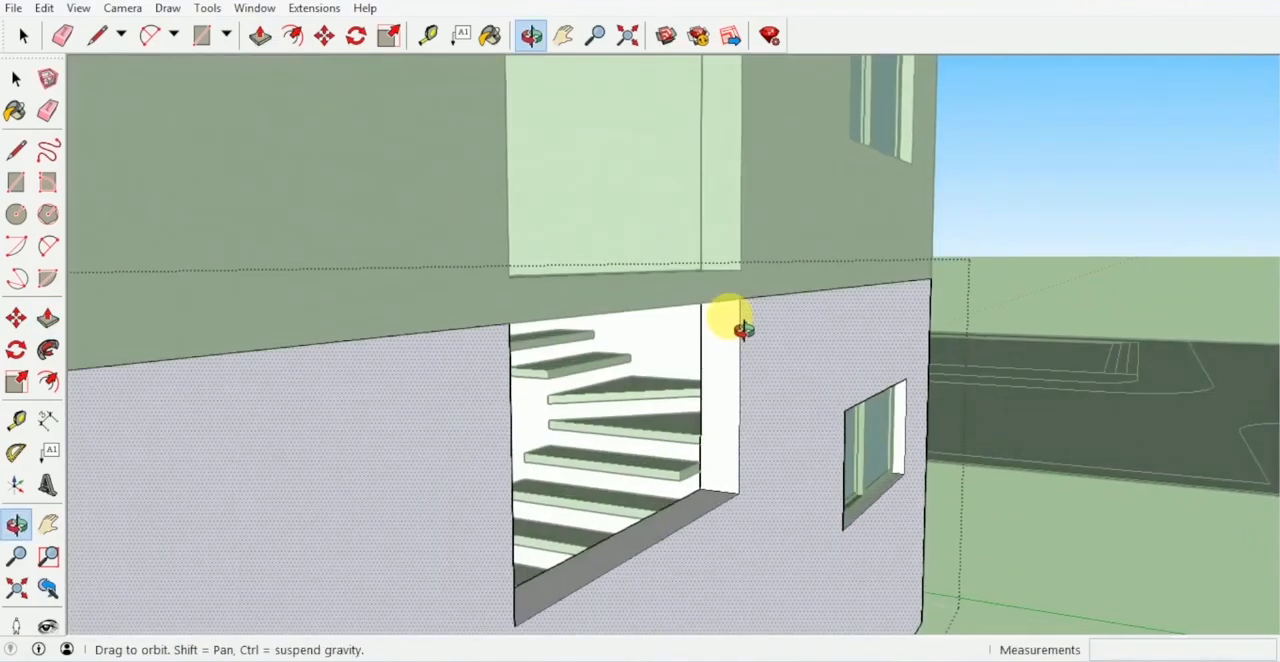
{"action": "scroll", "coordinate": [706, 443], "scroll_direction": "up", "scroll_amount": 8}
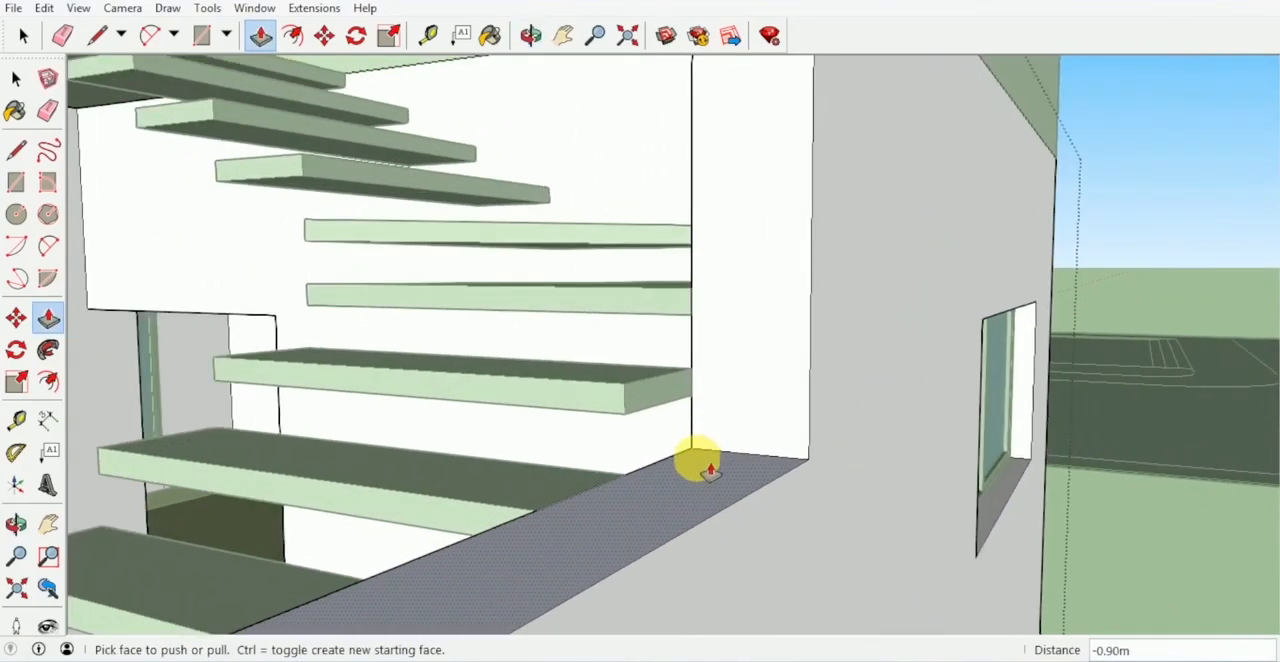
{"action": "middle_click_drag", "start_coordinate": [709, 470], "coordinate": [694, 446]}
{"action": "middle_click_drag", "start_coordinate": [663, 400], "coordinate": [717, 392]}
{"action": "scroll", "coordinate": [620, 411], "scroll_direction": "down", "scroll_amount": 6}
{"action": "key", "text": "space"}
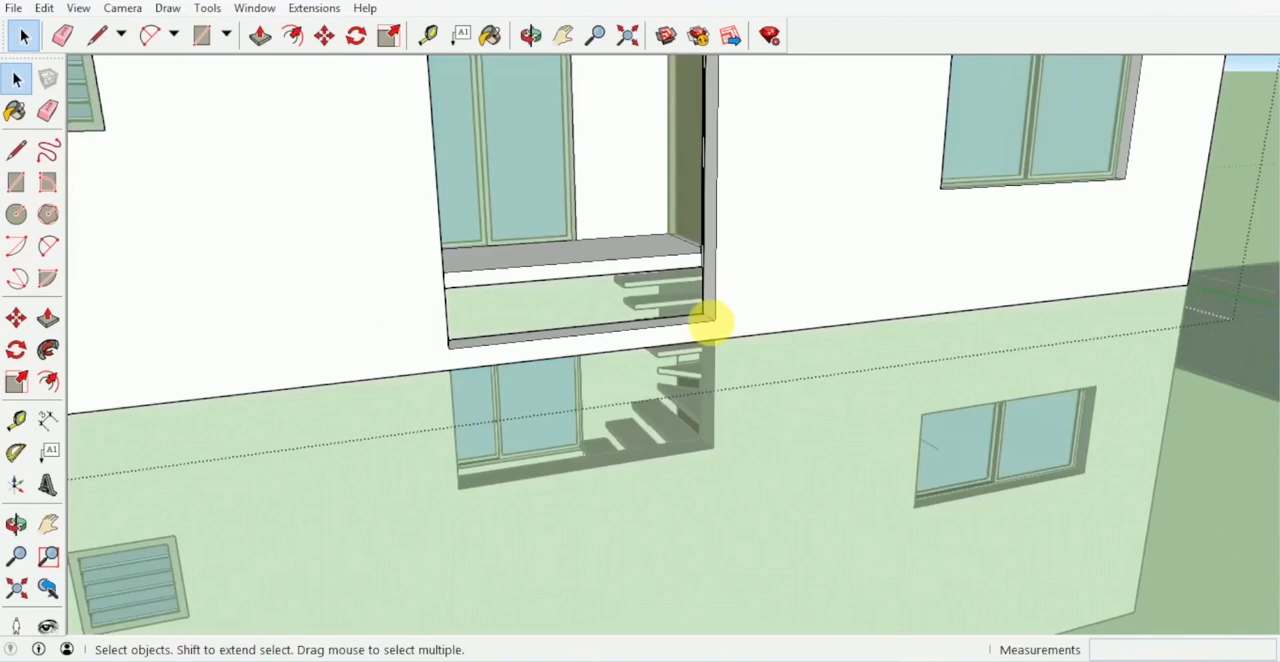
- Push the sill of the upper floor's stairwell opening down 0.15 m to the base of its wall
{"action": "middle_click_drag", "start_coordinate": [709, 320], "coordinate": [660, 371]}
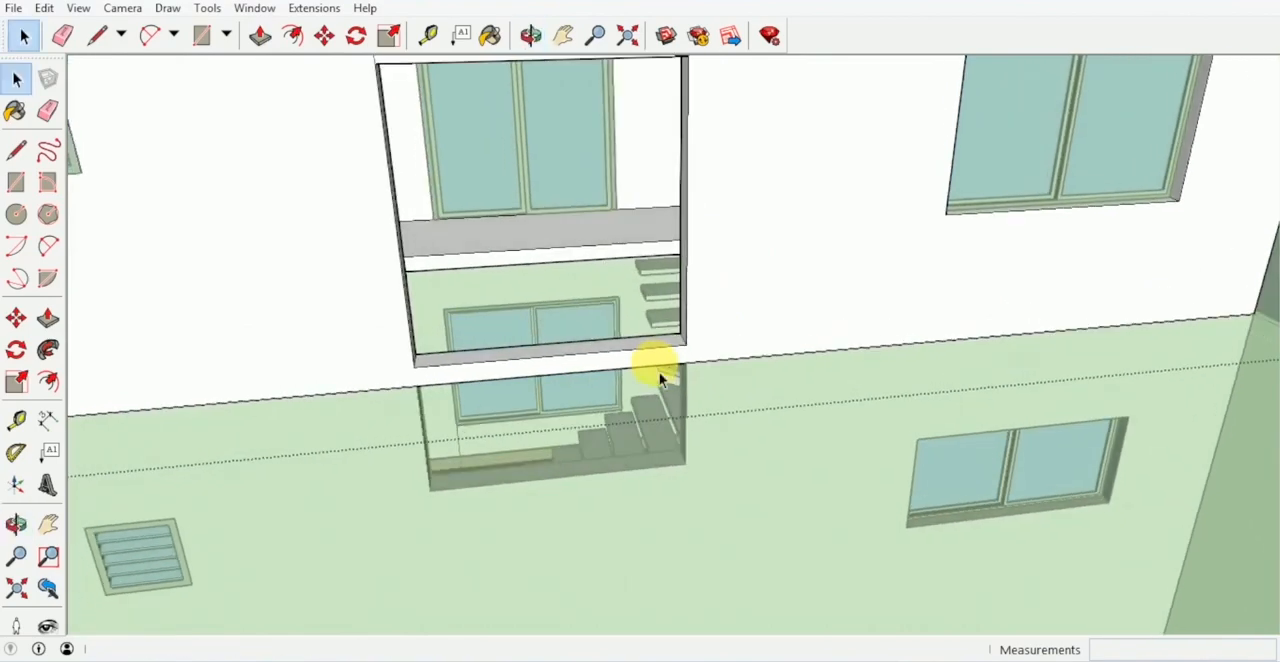
{"action": "key", "text": "p"}
{"action": "scroll", "coordinate": [634, 349], "scroll_direction": "up", "scroll_amount": 3}
{"action": "left_click_drag", "start_coordinate": [664, 344], "coordinate": [648, 406]}
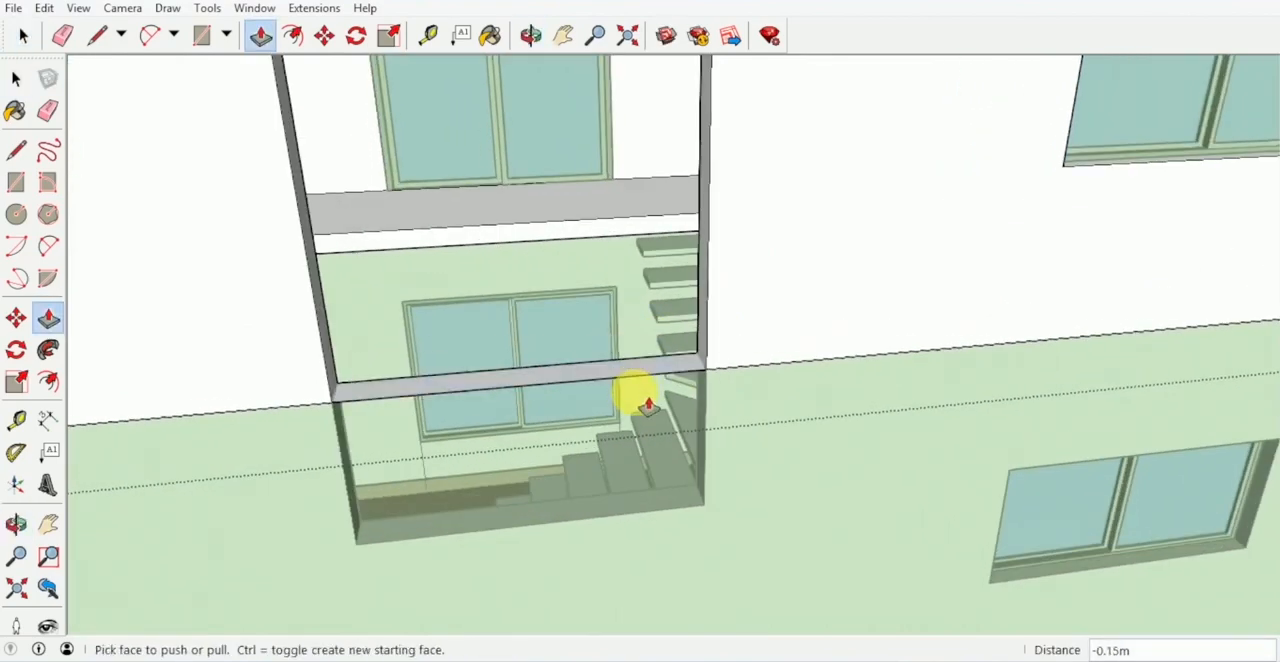
{"action": "middle_click_drag", "start_coordinate": [625, 385], "coordinate": [606, 317]}
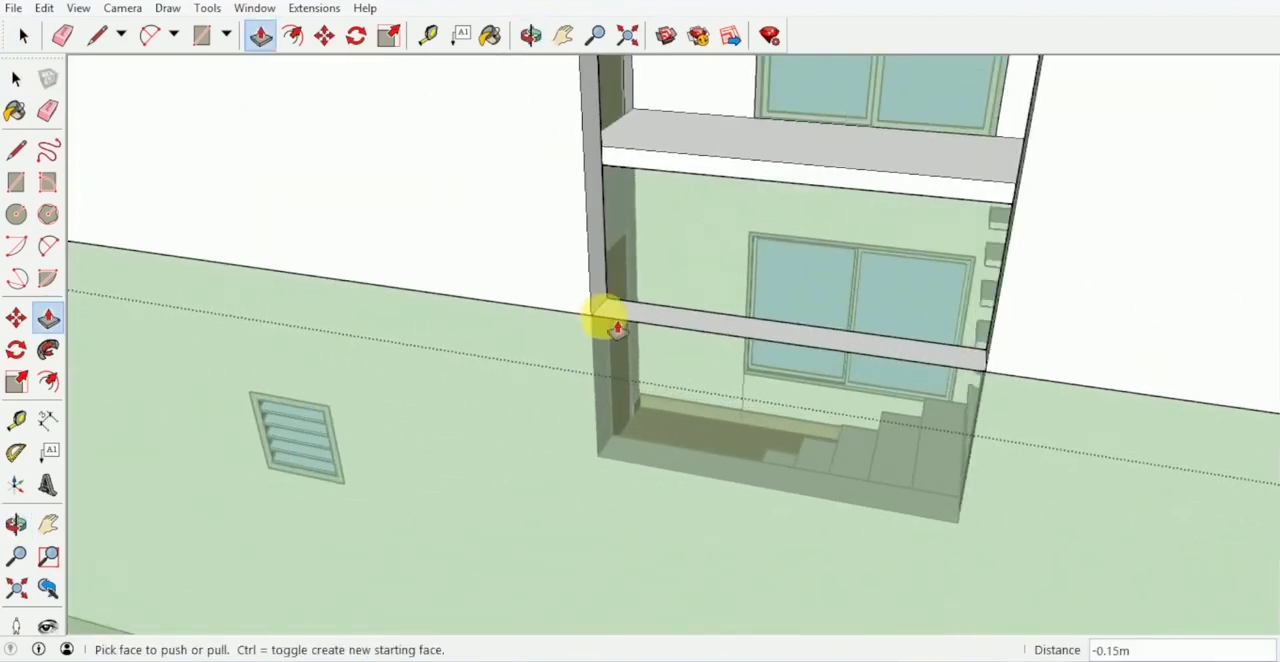
- Erase the leftover edge crossing the bottom of the upper stairwell opening to join it with the opening below
{"action": "scroll", "coordinate": [615, 330], "scroll_direction": "up", "scroll_amount": 3}
{"action": "scroll", "coordinate": [615, 333], "scroll_direction": "up", "scroll_amount": 2}
{"action": "key", "text": "e"}
{"action": "left_click", "coordinate": [698, 318]}
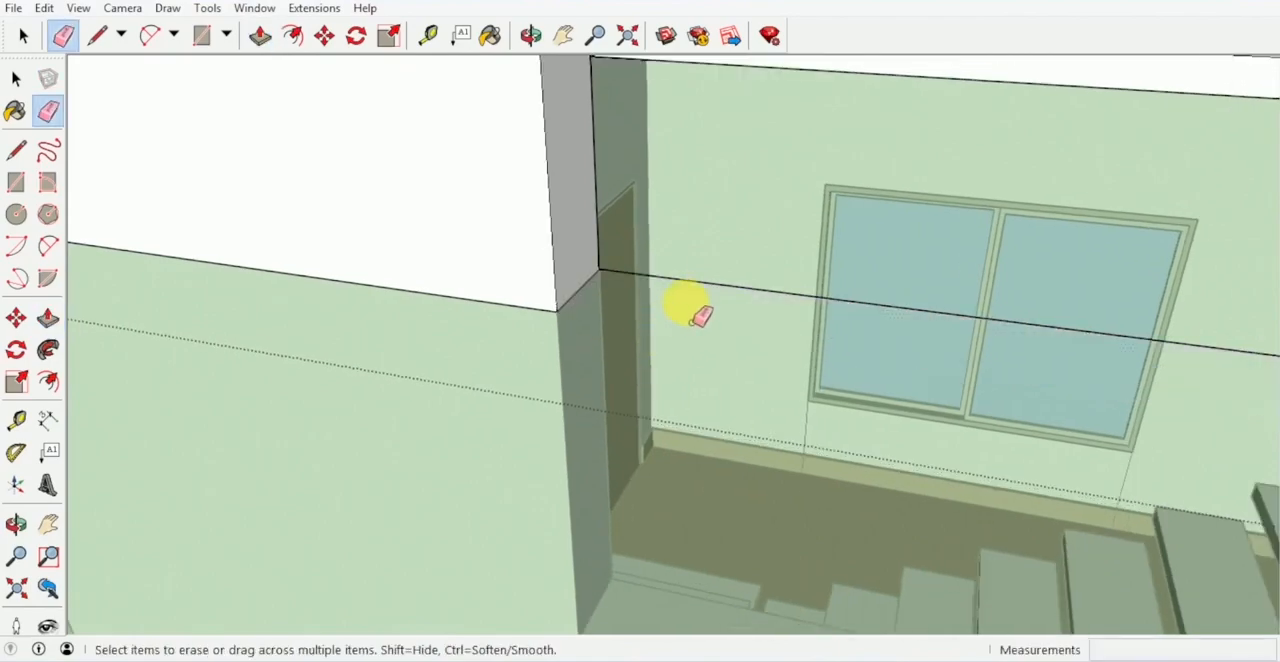
{"action": "scroll", "coordinate": [740, 290], "scroll_direction": "down", "scroll_amount": 5}
{"action": "middle_click_drag", "start_coordinate": [737, 342], "coordinate": [724, 198]}
{"action": "scroll", "coordinate": [620, 316], "scroll_direction": "down", "scroll_amount": 4}
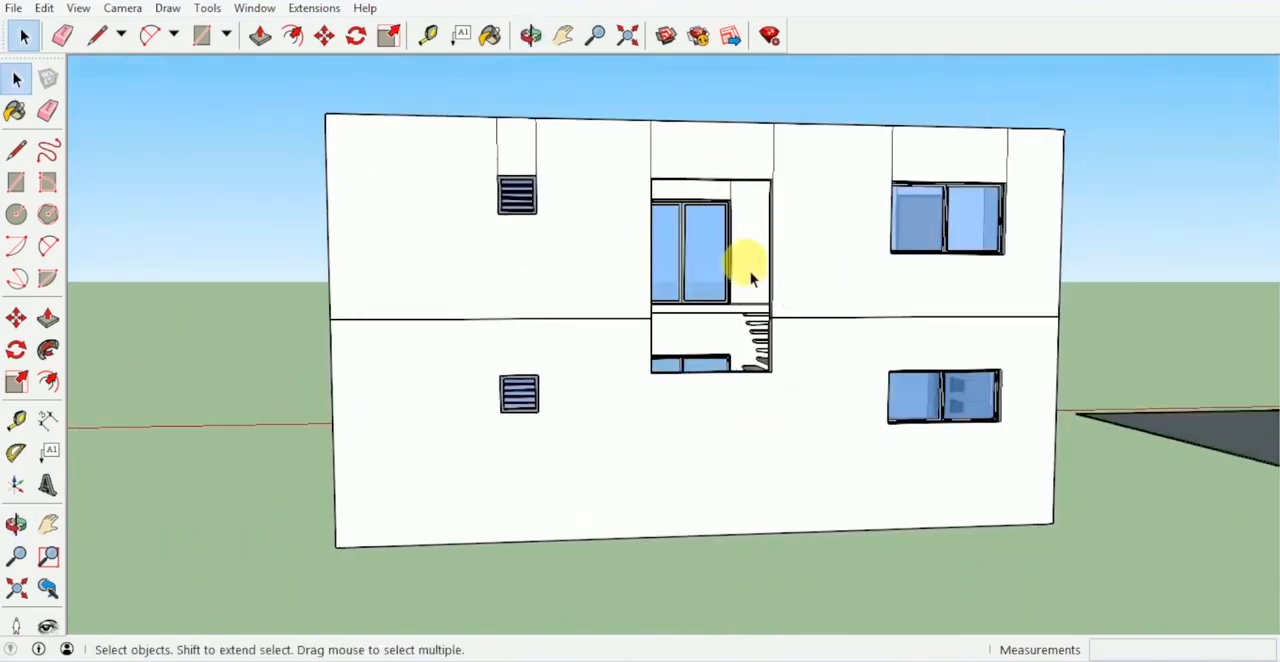
- Draw a rectangle from corner to corner across the combined two-storey stairwell opening
{"action": "middle_click_drag", "start_coordinate": [752, 279], "coordinate": [649, 209]}
{"action": "scroll", "coordinate": [630, 210], "scroll_direction": "up", "scroll_amount": 1}
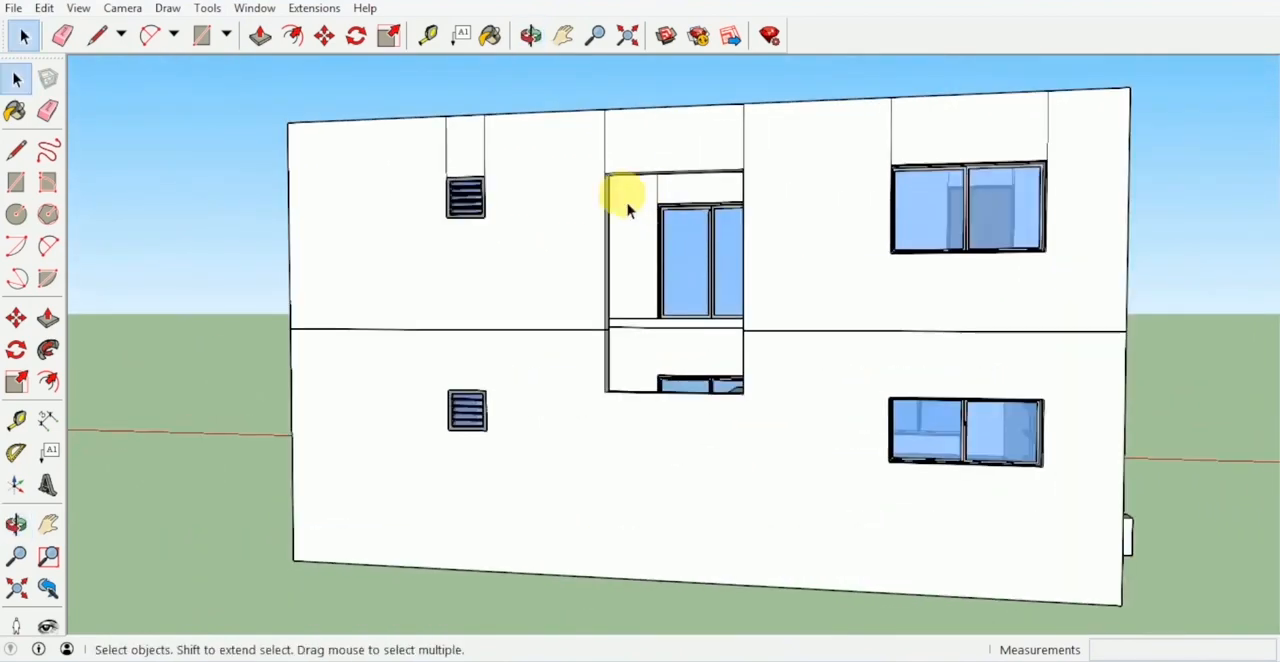
{"action": "key", "text": "r"}
{"action": "left_click", "coordinate": [606, 172]}
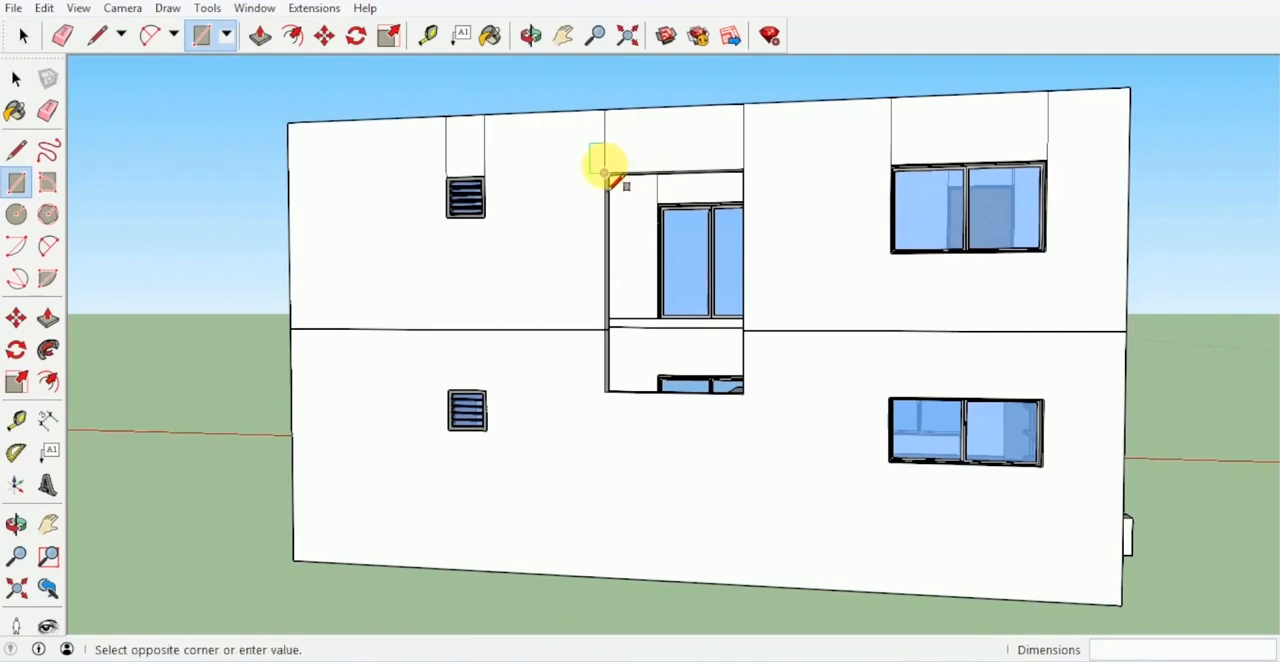
{"action": "left_click", "coordinate": [743, 392]}
{"action": "key", "text": "space"}
{"action": "scroll", "coordinate": [727, 390], "scroll_direction": "down", "scroll_amount": 2}
{"action": "scroll", "coordinate": [727, 390], "scroll_direction": "down", "scroll_amount": 2}
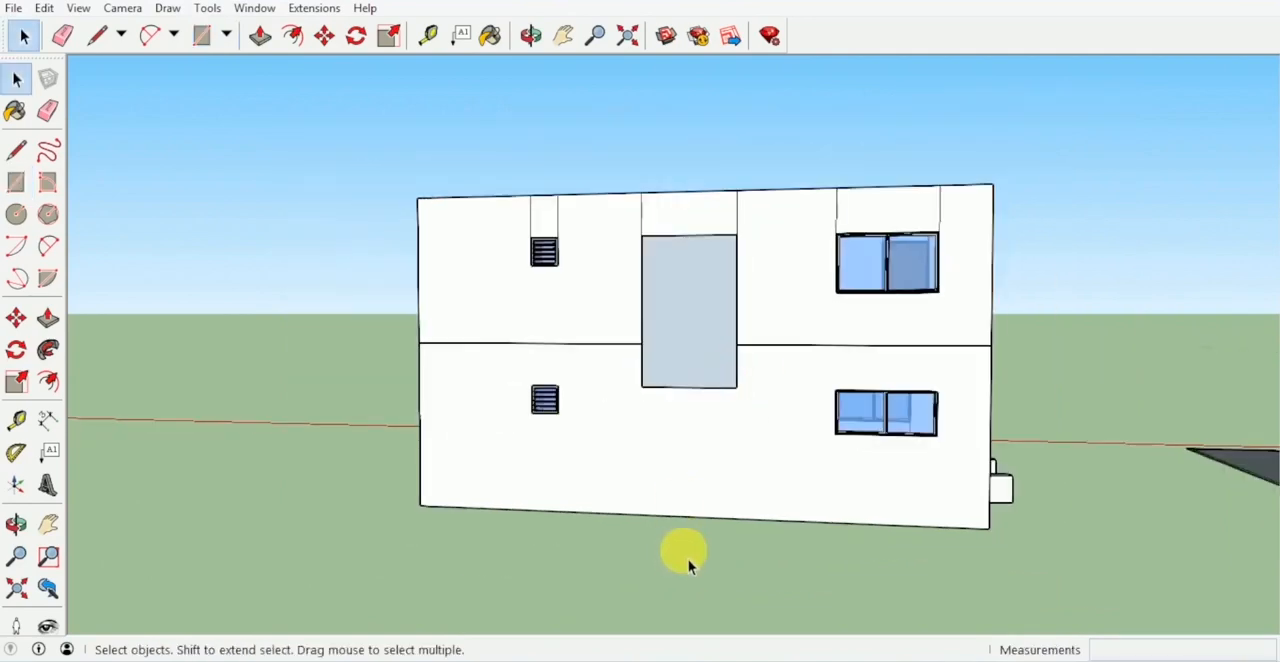
- Move the stairwell opening's rectangle about 5.6 m straight out from the wall
{"action": "middle_click_drag", "start_coordinate": [688, 559], "coordinate": [623, 466]}
{"action": "scroll", "coordinate": [679, 380], "scroll_direction": "down", "scroll_amount": 2}
{"action": "left_click", "coordinate": [688, 400]}
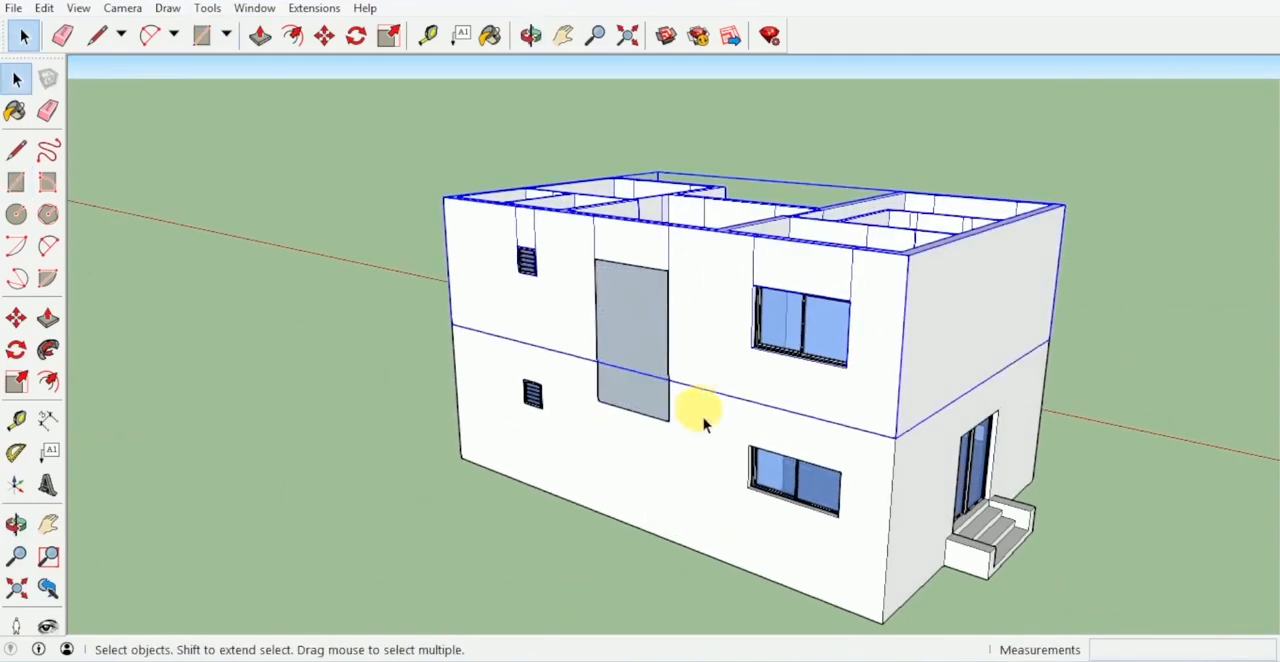
{"action": "scroll", "coordinate": [684, 372], "scroll_direction": "up", "scroll_amount": 2}
{"action": "key", "text": "m"}
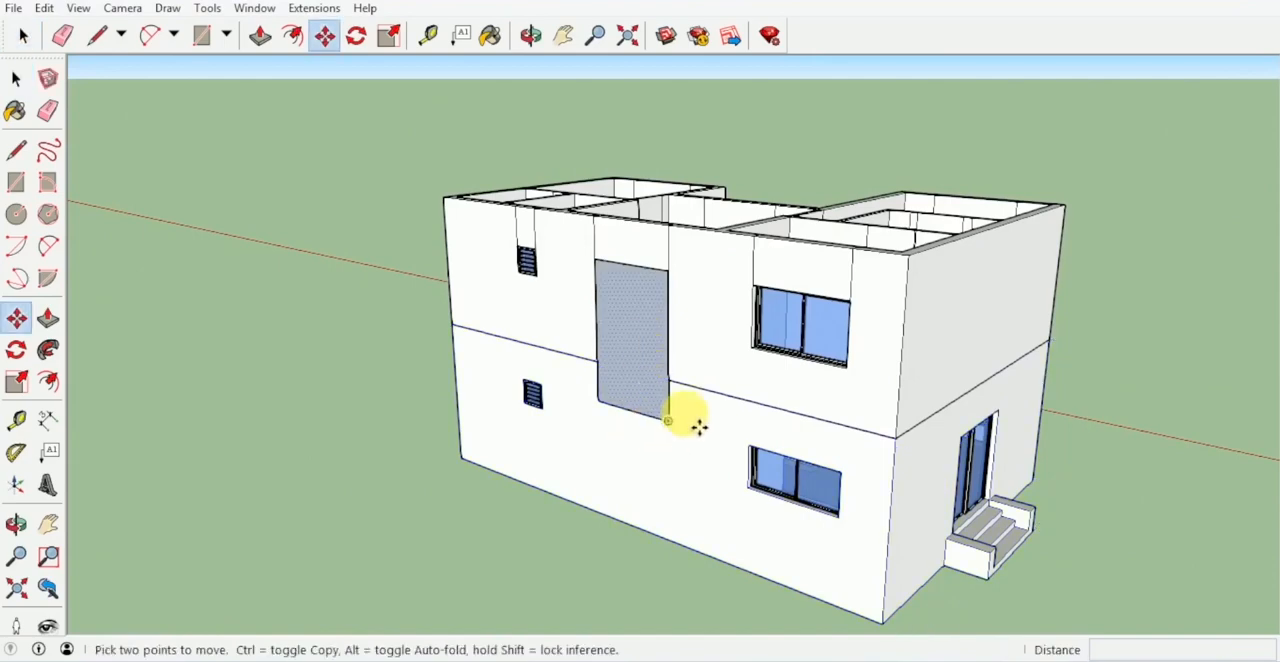
{"action": "left_click", "coordinate": [670, 421]}
{"action": "scroll", "coordinate": [630, 460], "scroll_direction": "down", "scroll_amount": 1}
{"action": "middle_click_drag", "start_coordinate": [632, 460], "coordinate": [515, 468]}
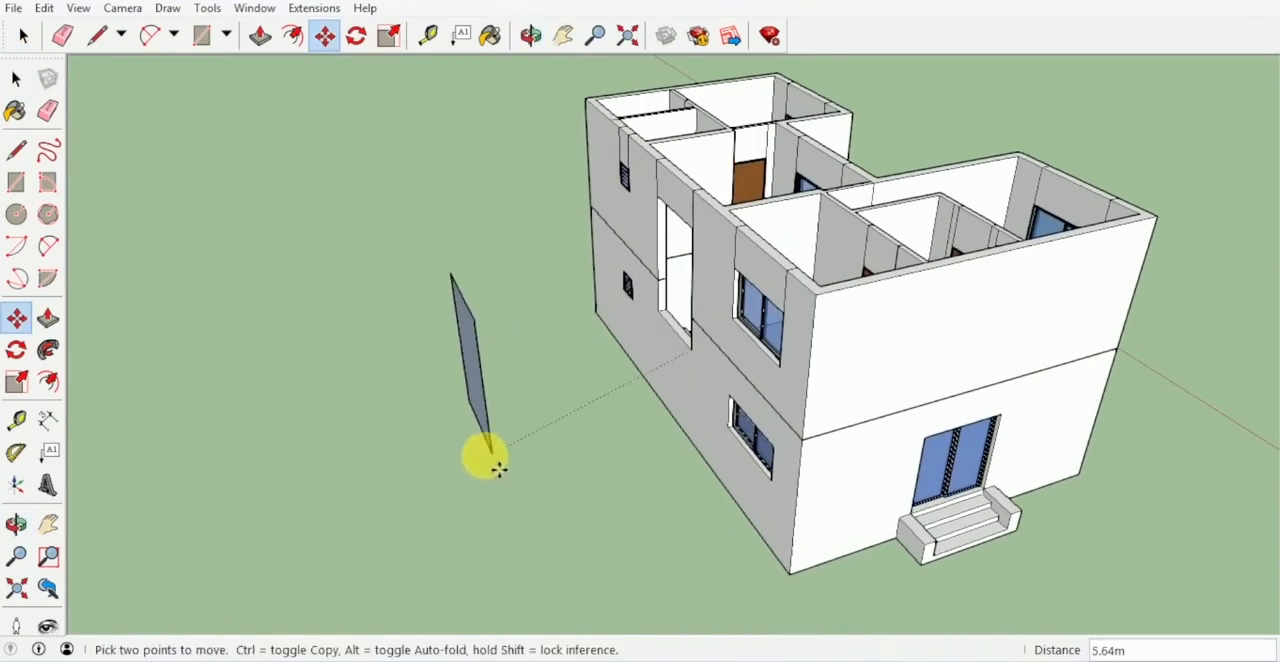
{"action": "middle_click_drag", "start_coordinate": [515, 390], "coordinate": [766, 349]}
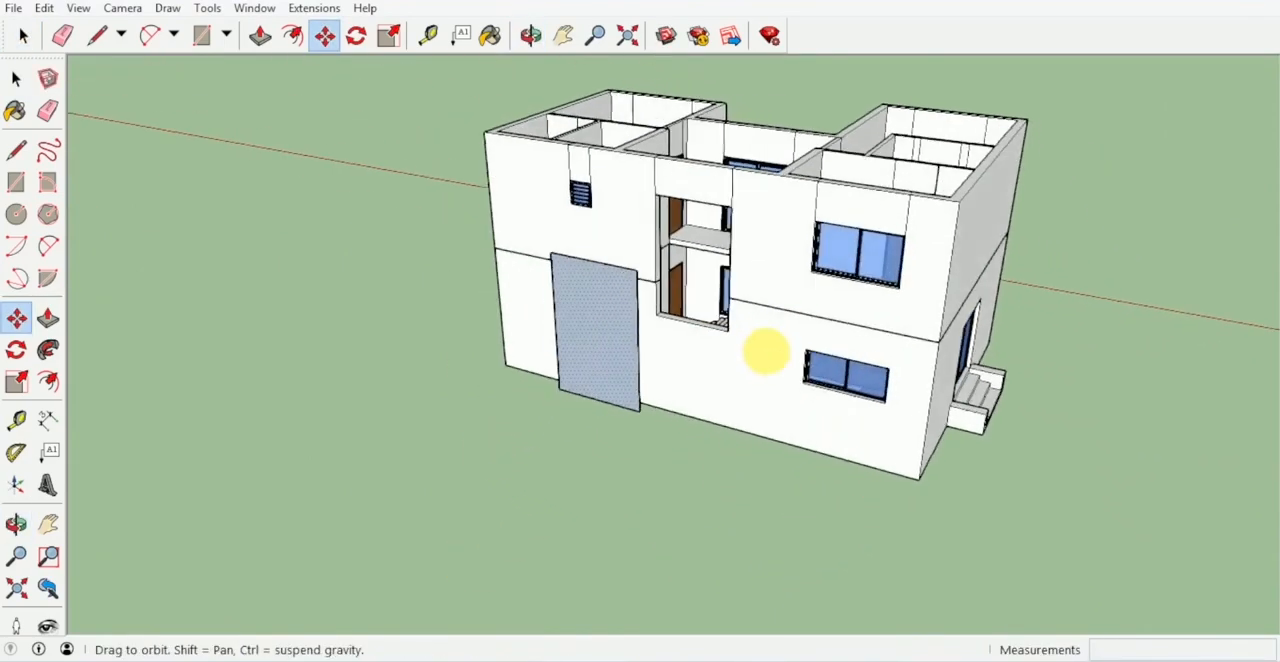
- Divide the detached rectangle into four equal panes with a vertical and a horizontal line through its edge midpoints
{"action": "left_click", "coordinate": [586, 323]}
{"action": "key", "text": "f"}
{"action": "scroll", "coordinate": [600, 280], "scroll_direction": "up", "scroll_amount": 3}
{"action": "middle_click_drag", "start_coordinate": [586, 247], "coordinate": [657, 266]}
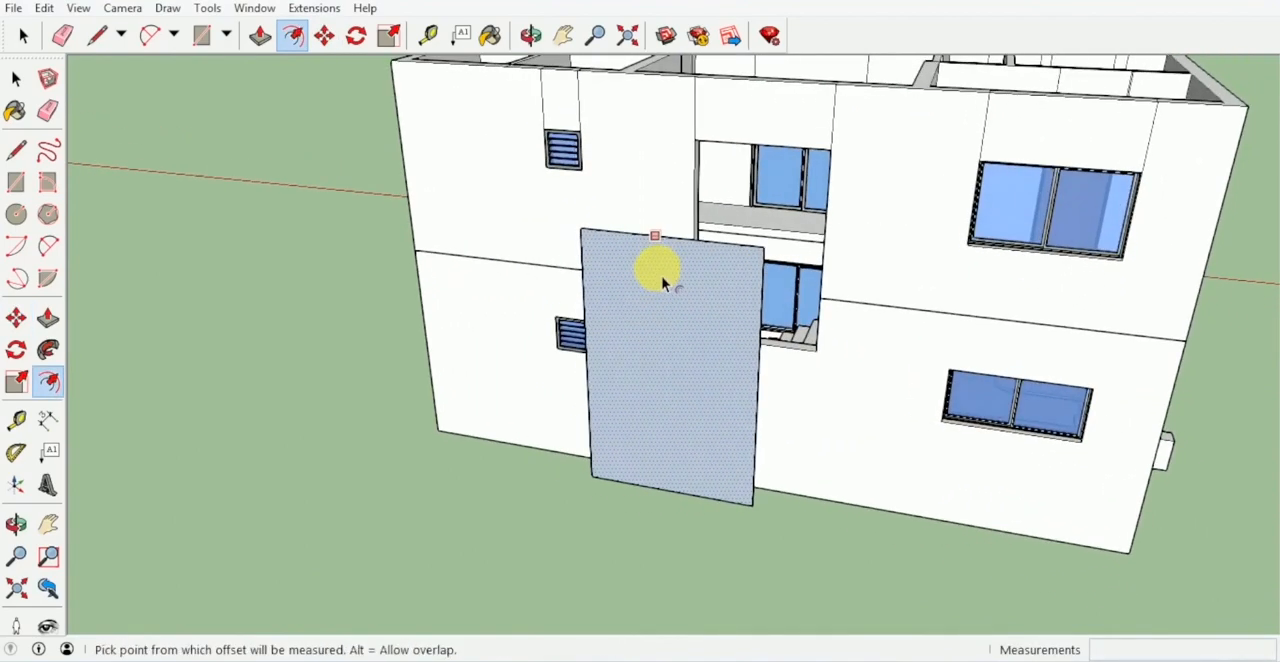
{"action": "key", "text": "l"}
{"action": "left_click", "coordinate": [669, 237]}
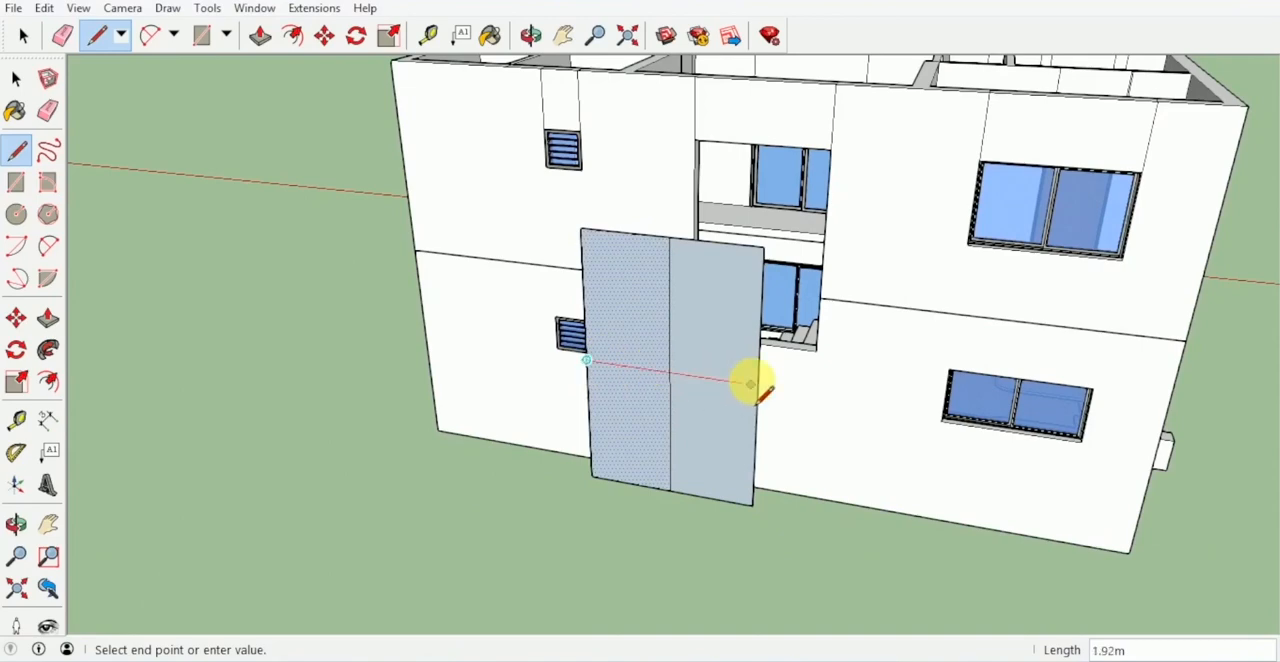
{"action": "middle_click_drag", "start_coordinate": [765, 390], "coordinate": [857, 337]}
{"action": "scroll", "coordinate": [794, 331], "scroll_direction": "up", "scroll_amount": 2}
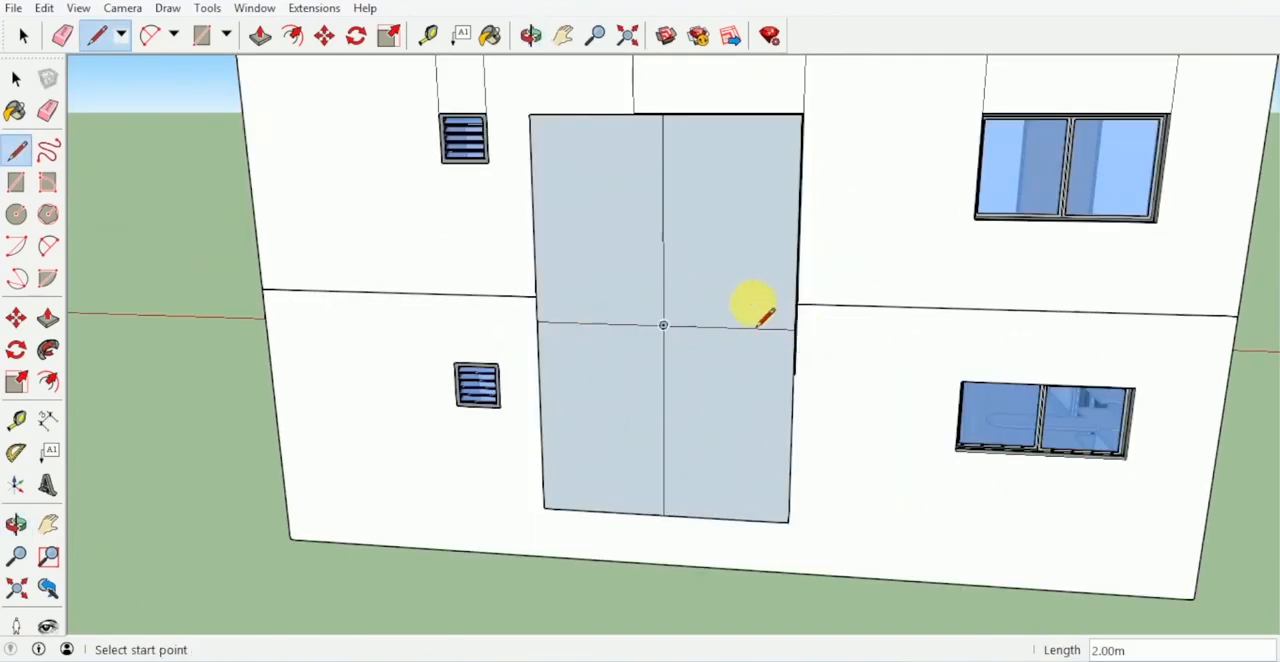
- Offset the outlines of the two upper panes inward by 0.05 m to outline their frames
{"action": "key", "text": "f"}
{"action": "left_click", "coordinate": [690, 175]}
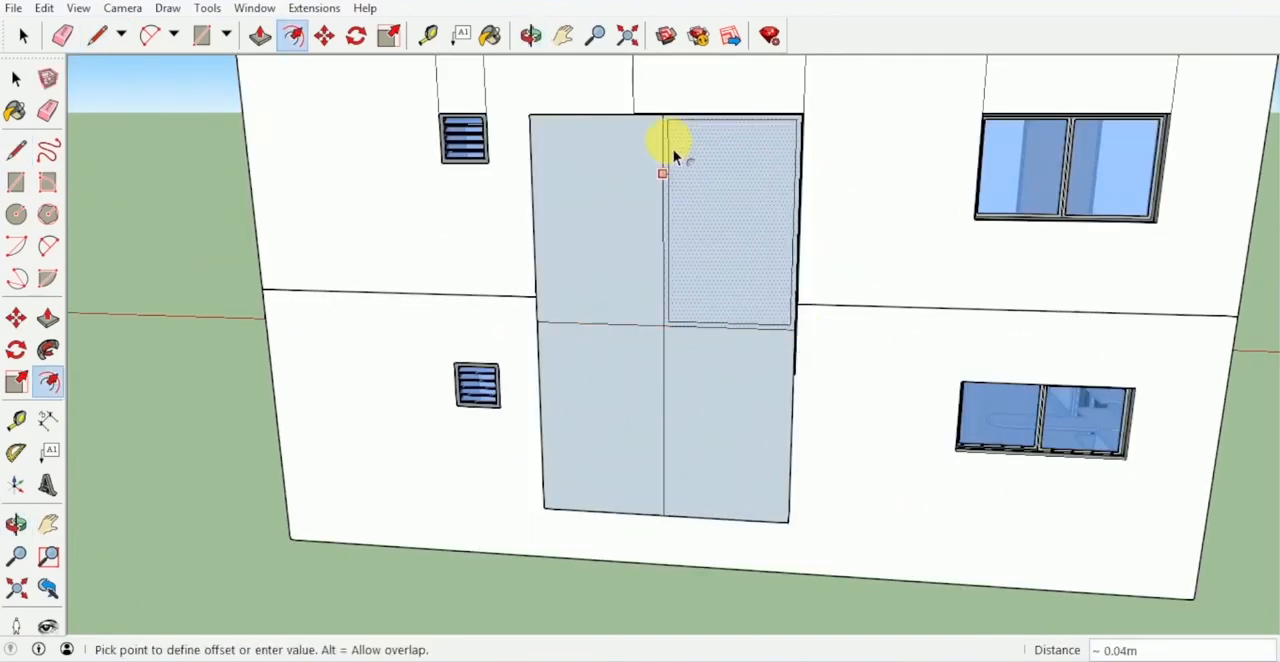
{"action": "key", "text": "Escape"}
{"action": "type", "text": "5"}
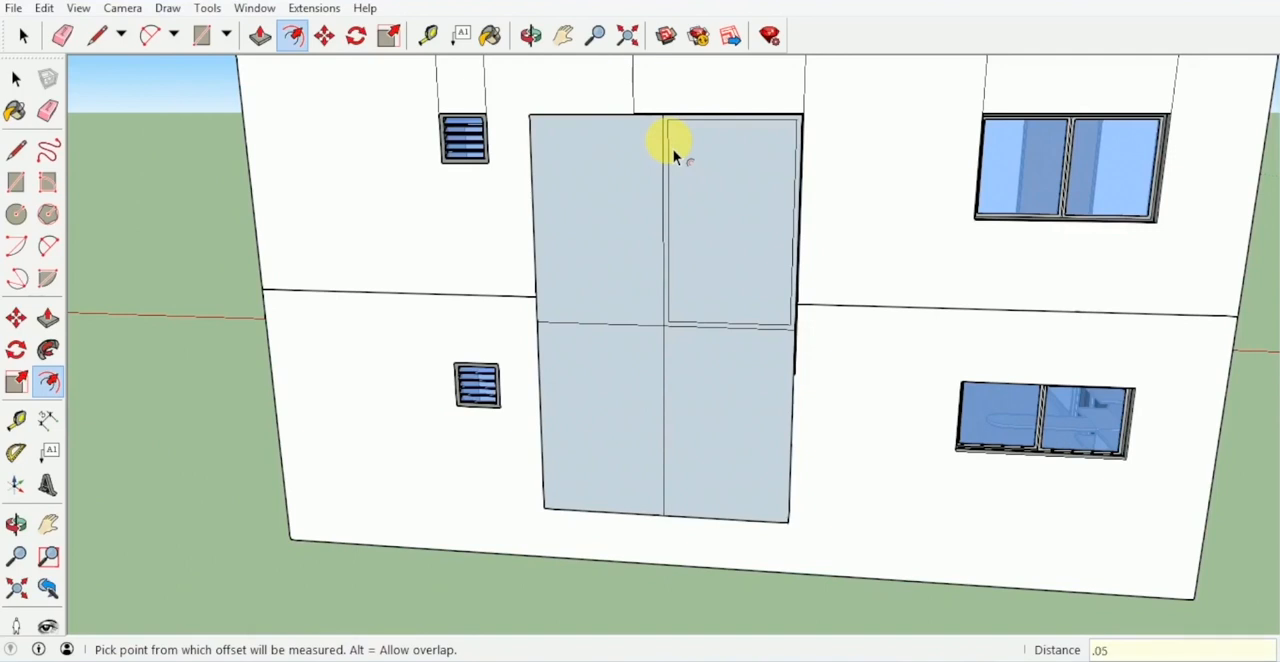
{"action": "key", "text": "Return"}
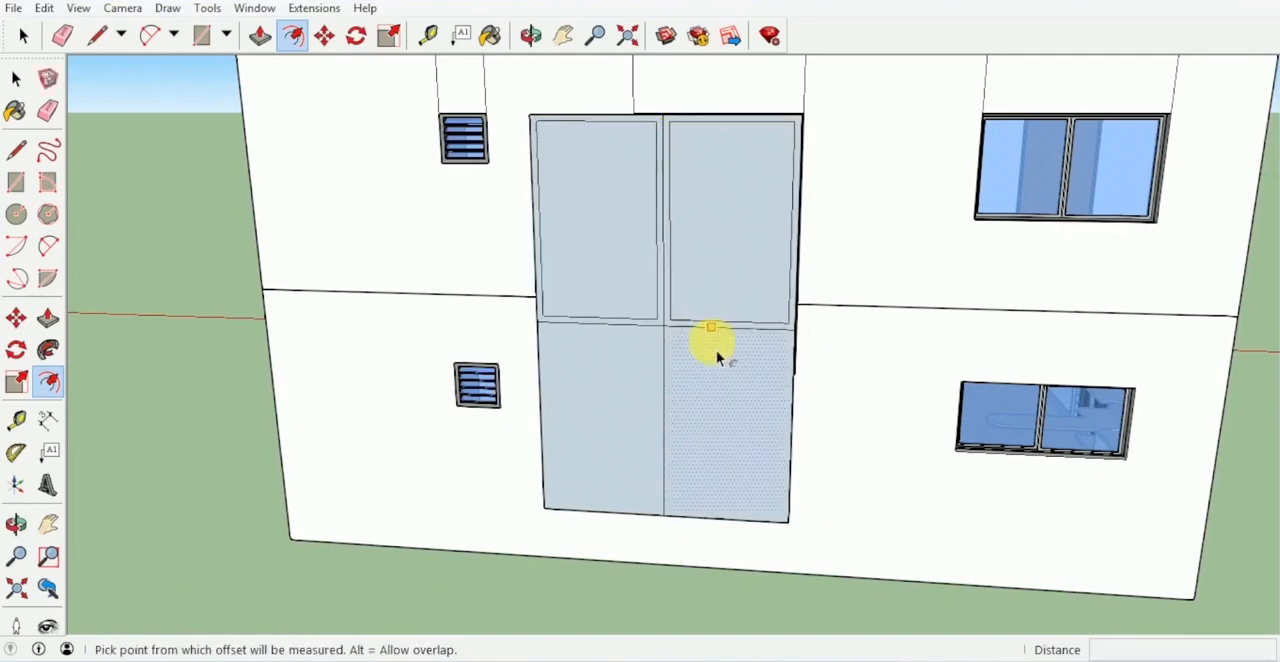
- Offset the outlines of the two lower panes inward by the same 0.05 m
{"action": "double_click", "coordinate": [710, 350]}
{"action": "middle_click_drag", "start_coordinate": [625, 368], "coordinate": [731, 271]}
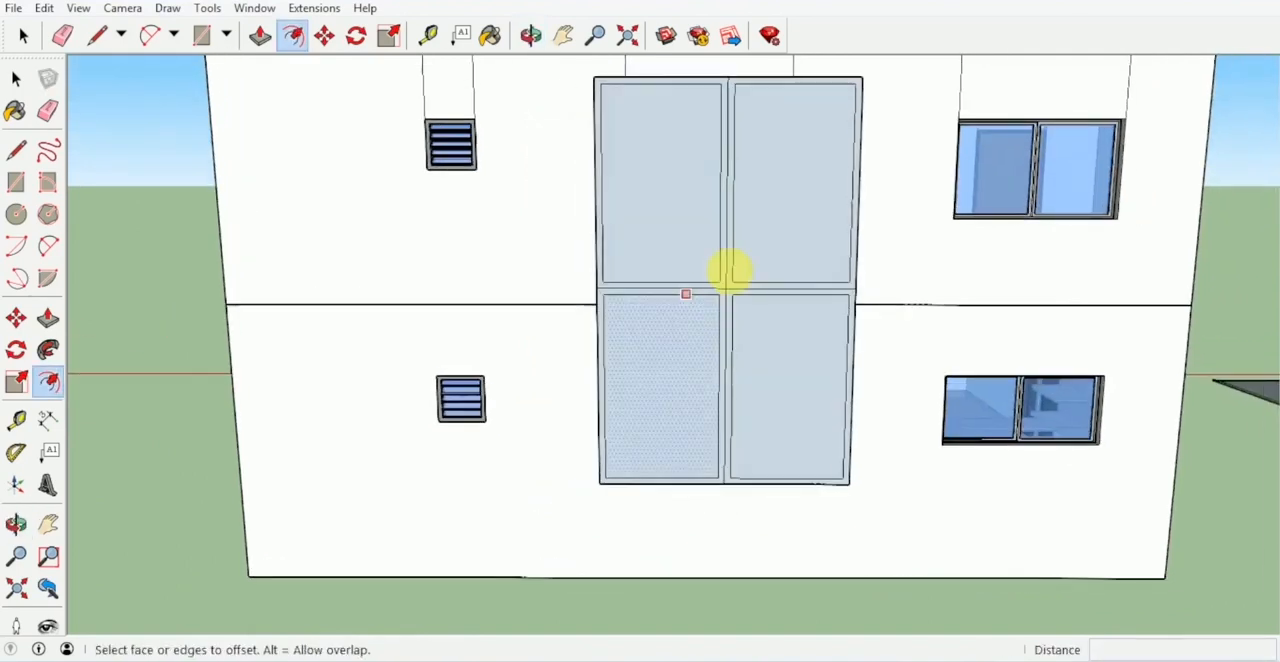
- Move the inner vertical frame edges of the upper and lower left panes 0.025 m toward the window's vertical centre line
{"action": "scroll", "coordinate": [723, 223], "scroll_direction": "up", "scroll_amount": 4}
{"action": "scroll", "coordinate": [723, 223], "scroll_direction": "up", "scroll_amount": 2}
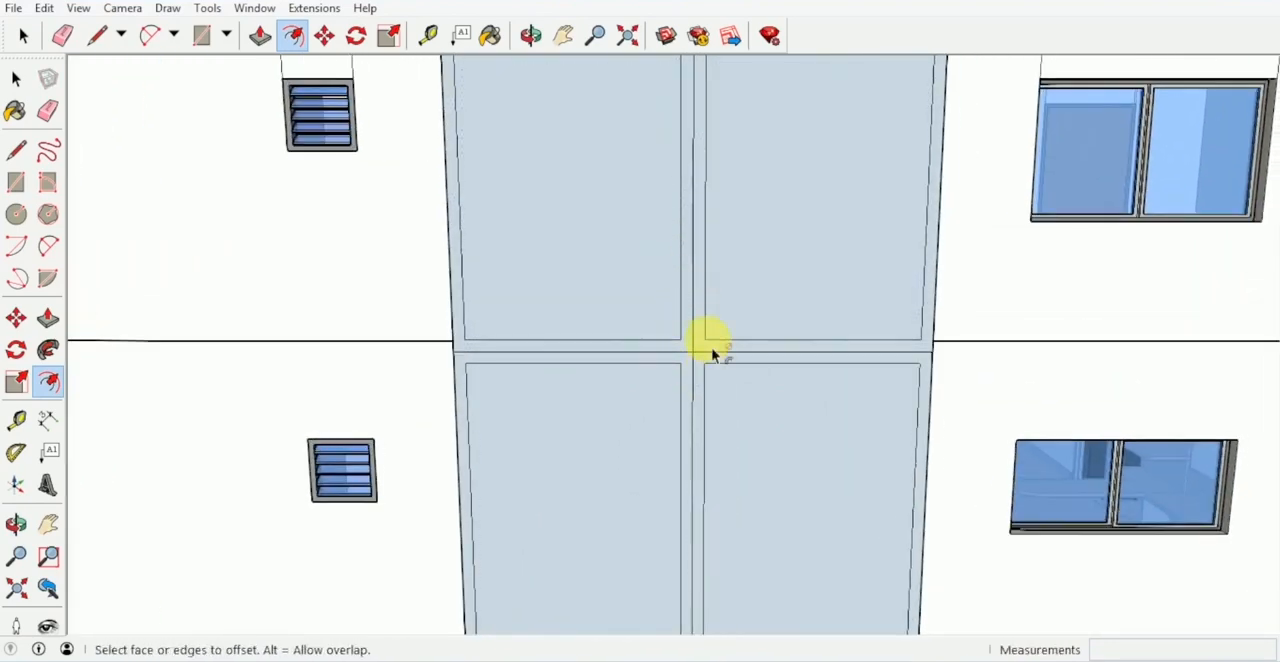
{"action": "key", "text": "space"}
{"action": "left_click", "coordinate": [683, 282]}
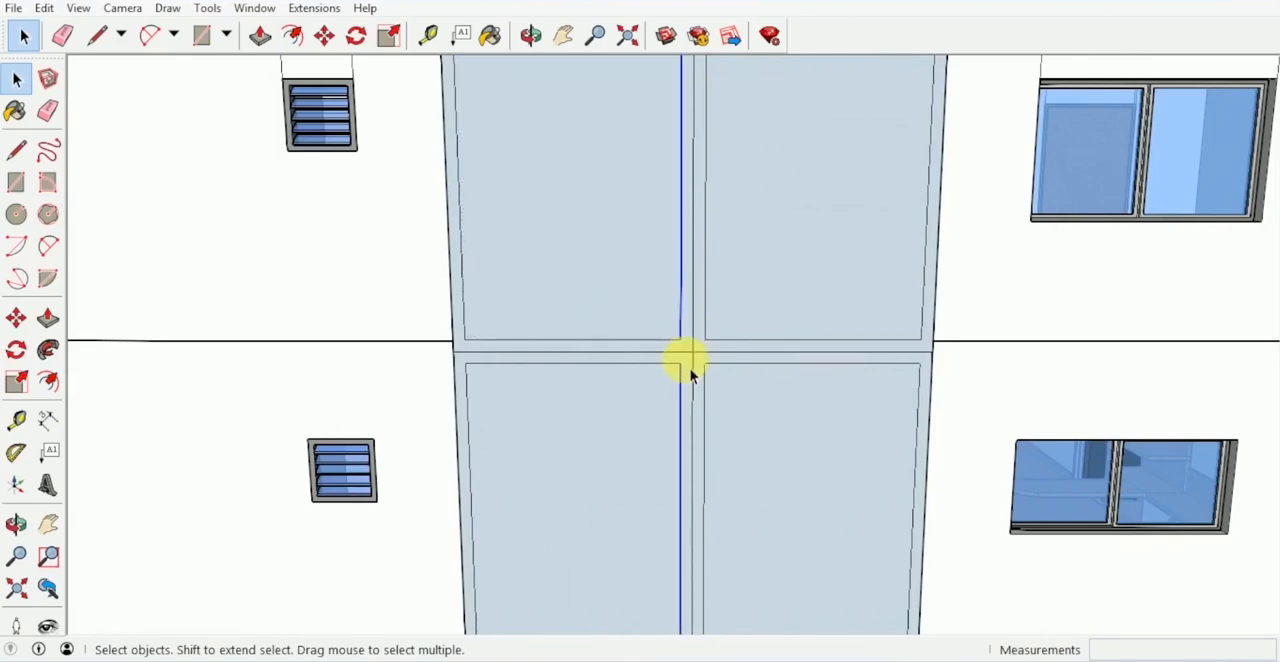
{"action": "key", "text": "m"}
{"action": "scroll", "coordinate": [671, 355], "scroll_direction": "up", "scroll_amount": 3}
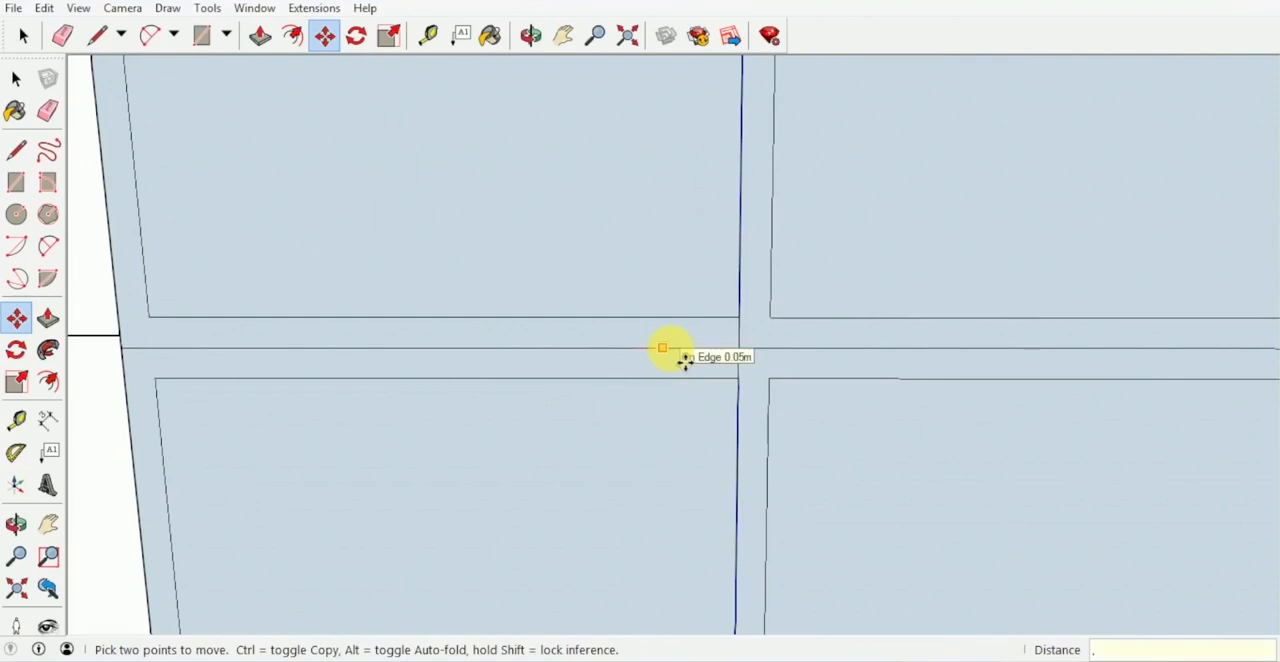
{"action": "type", "text": ".025"}
{"action": "key", "text": "Return"}
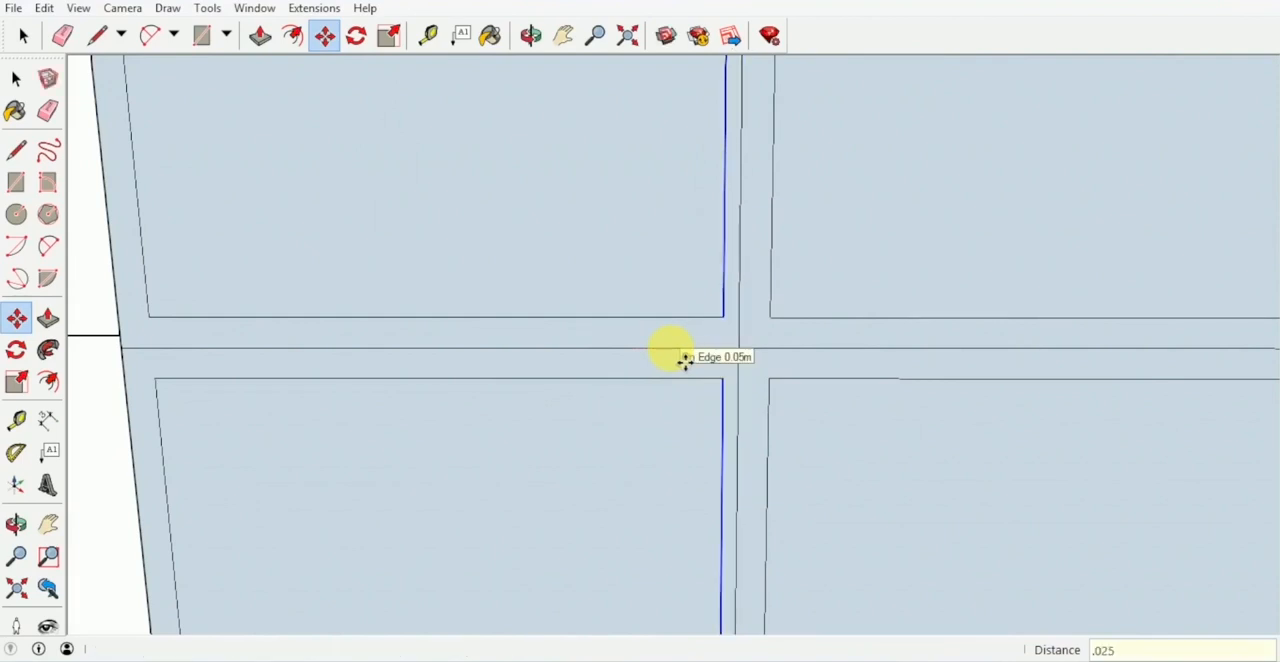
- Move the inner vertical frame edges of the upper and lower right panes 0.025 m toward the window's vertical centre line
{"action": "key", "text": "space"}
{"action": "left_click", "coordinate": [773, 302]}
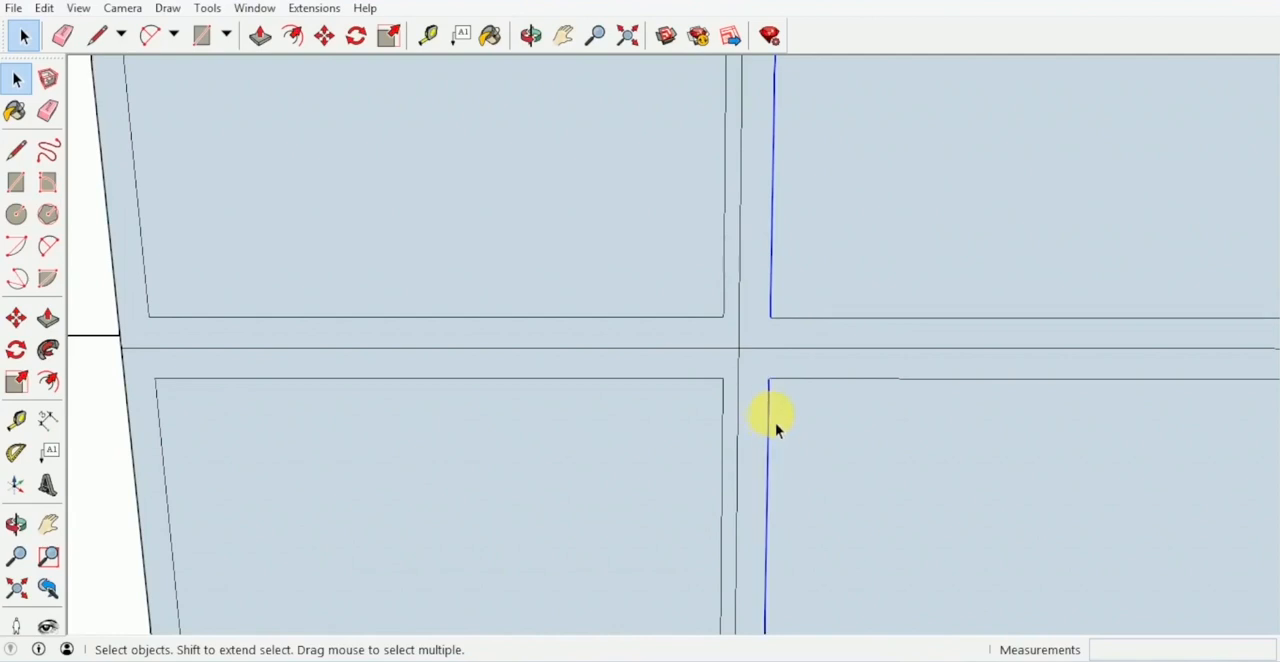
{"action": "key", "text": "m"}
{"action": "left_click", "coordinate": [852, 363]}
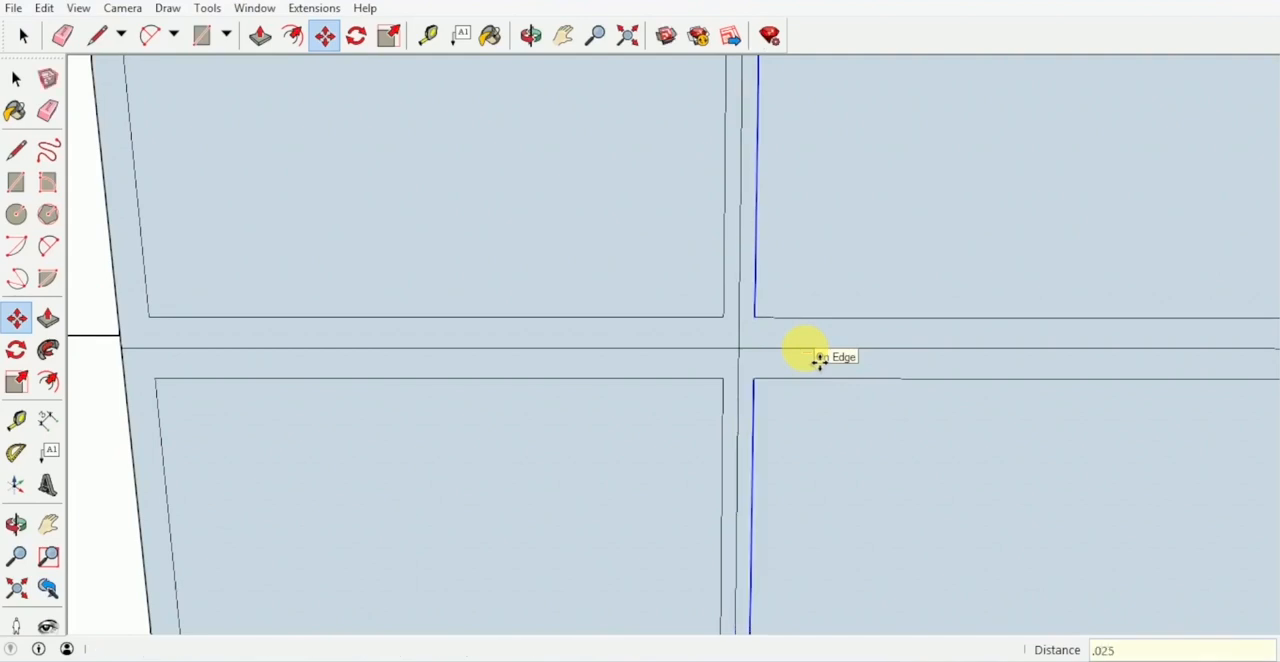
- Erase the vertical and horizontal centre lines between the four panes so the frame becomes one face
{"action": "left_click", "coordinate": [822, 357]}
{"action": "key", "text": "e"}
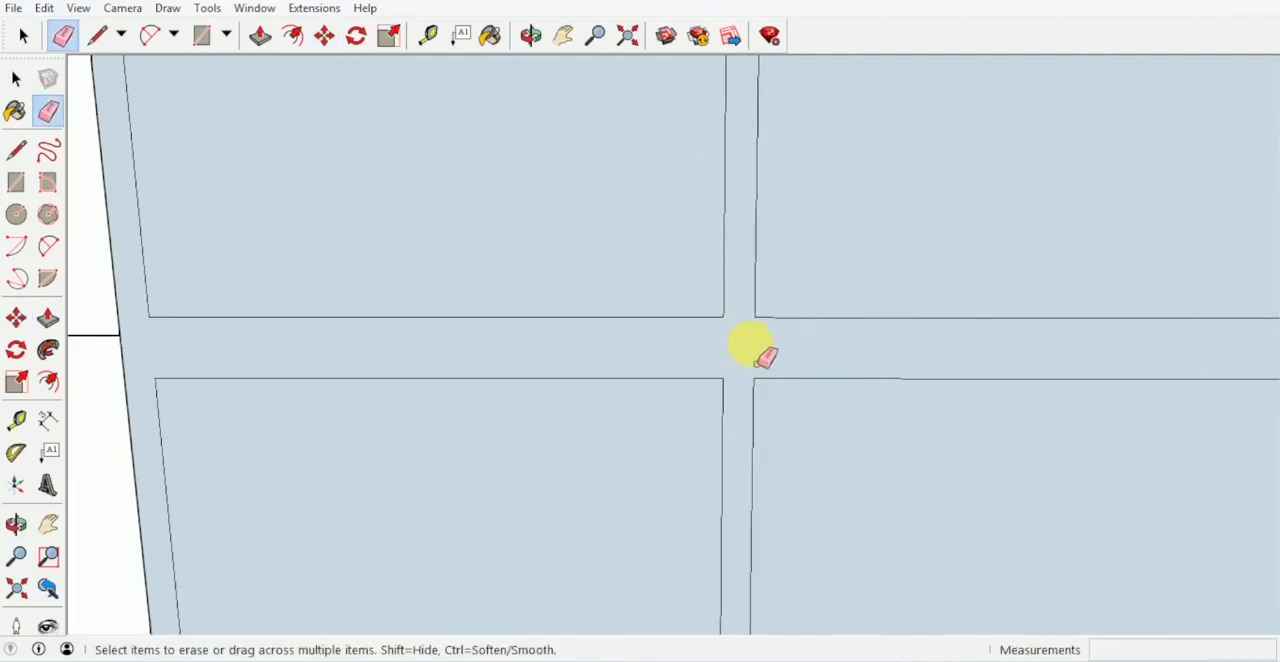
{"action": "scroll", "coordinate": [745, 348], "scroll_direction": "down", "scroll_amount": 10}
{"action": "middle_click_drag", "start_coordinate": [757, 371], "coordinate": [680, 366]}
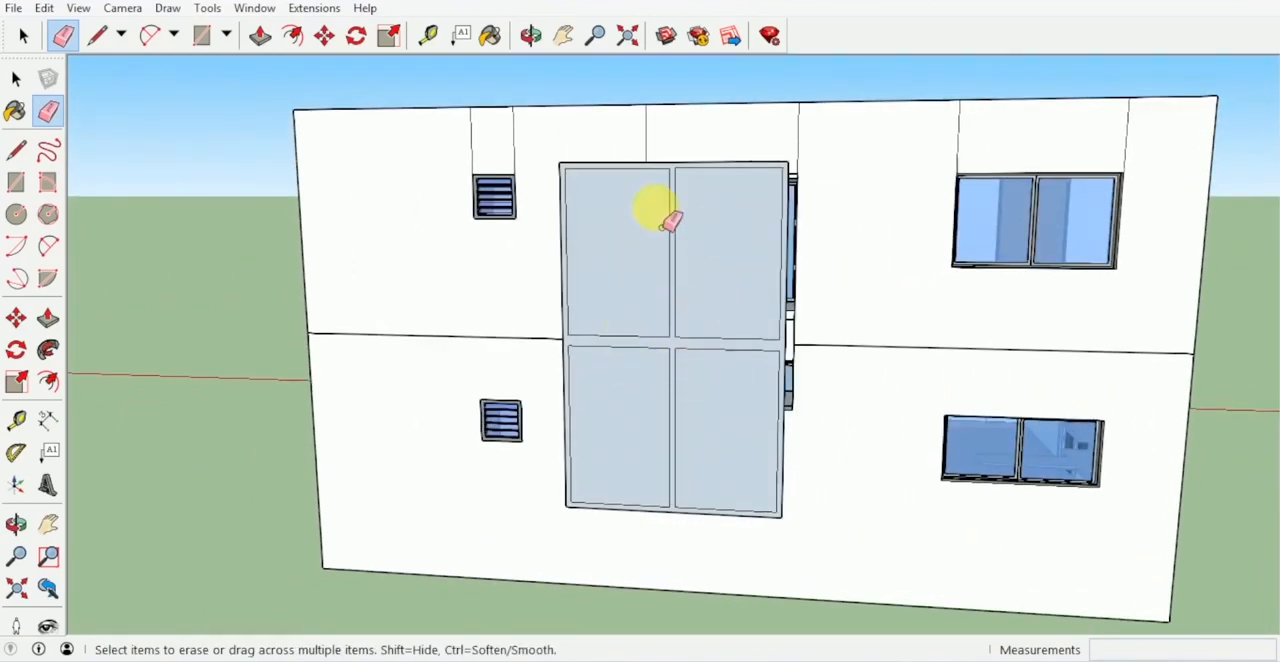
- Move the bottom edges of the two upper panes down to narrow the frame's horizontal bar
{"action": "scroll", "coordinate": [651, 345], "scroll_direction": "up", "scroll_amount": 2}
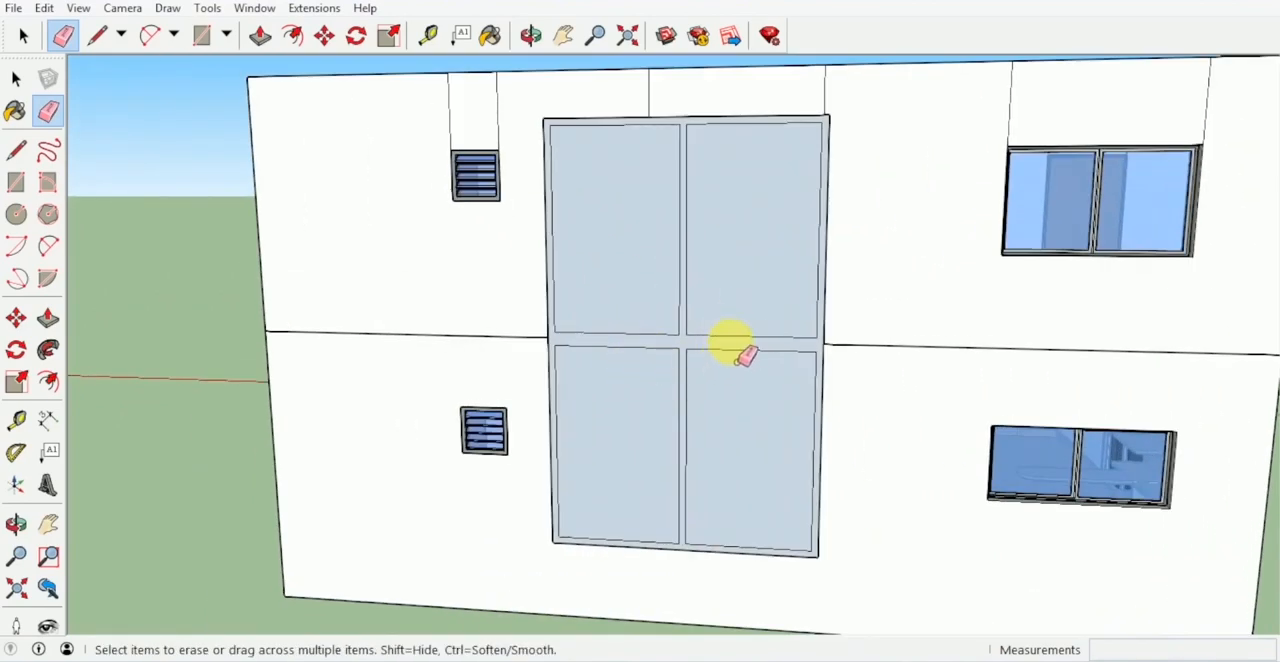
{"action": "key", "text": "space"}
{"action": "scroll", "coordinate": [720, 347], "scroll_direction": "up", "scroll_amount": 3}
{"action": "left_click", "coordinate": [717, 341]}
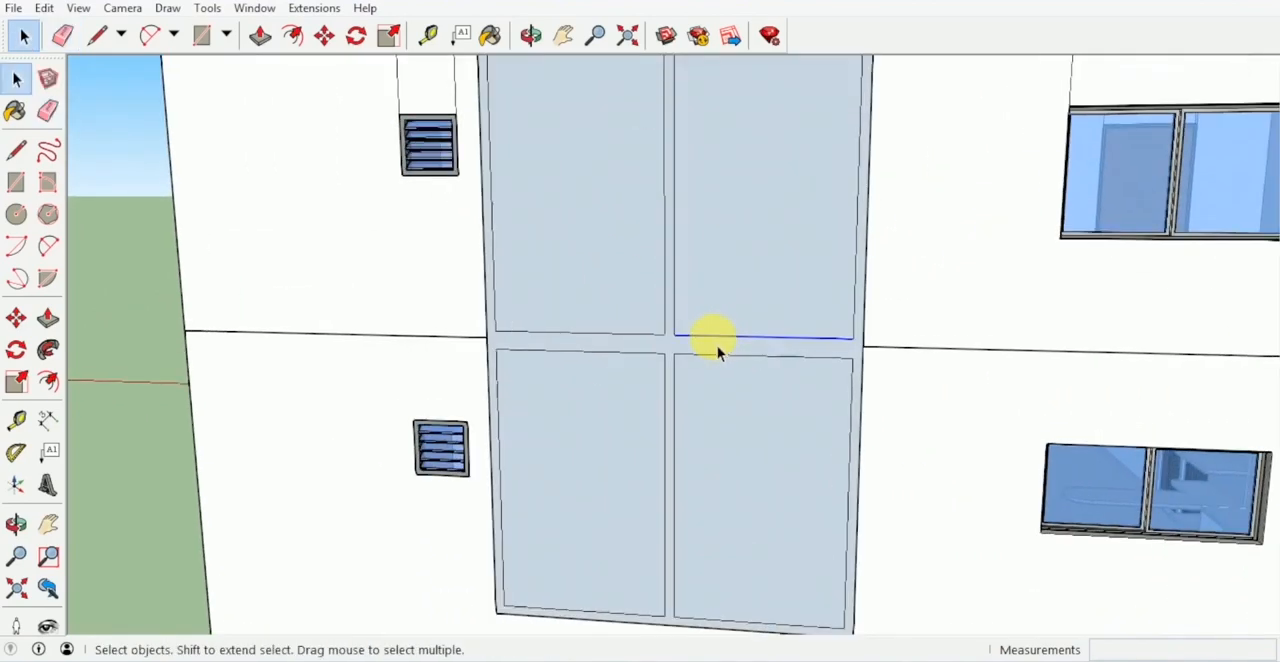
{"action": "key", "text": "m"}
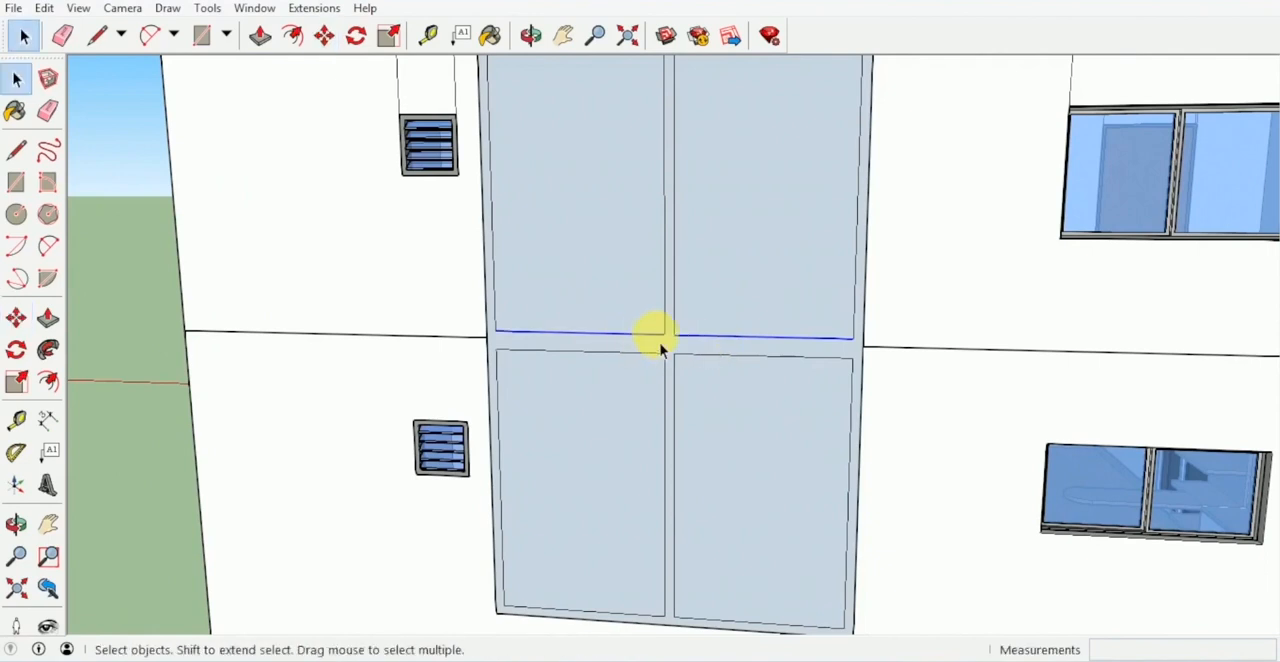
{"action": "key", "text": "m"}
{"action": "scroll", "coordinate": [660, 347], "scroll_direction": "up", "scroll_amount": 2}
{"action": "left_click", "coordinate": [686, 346]}
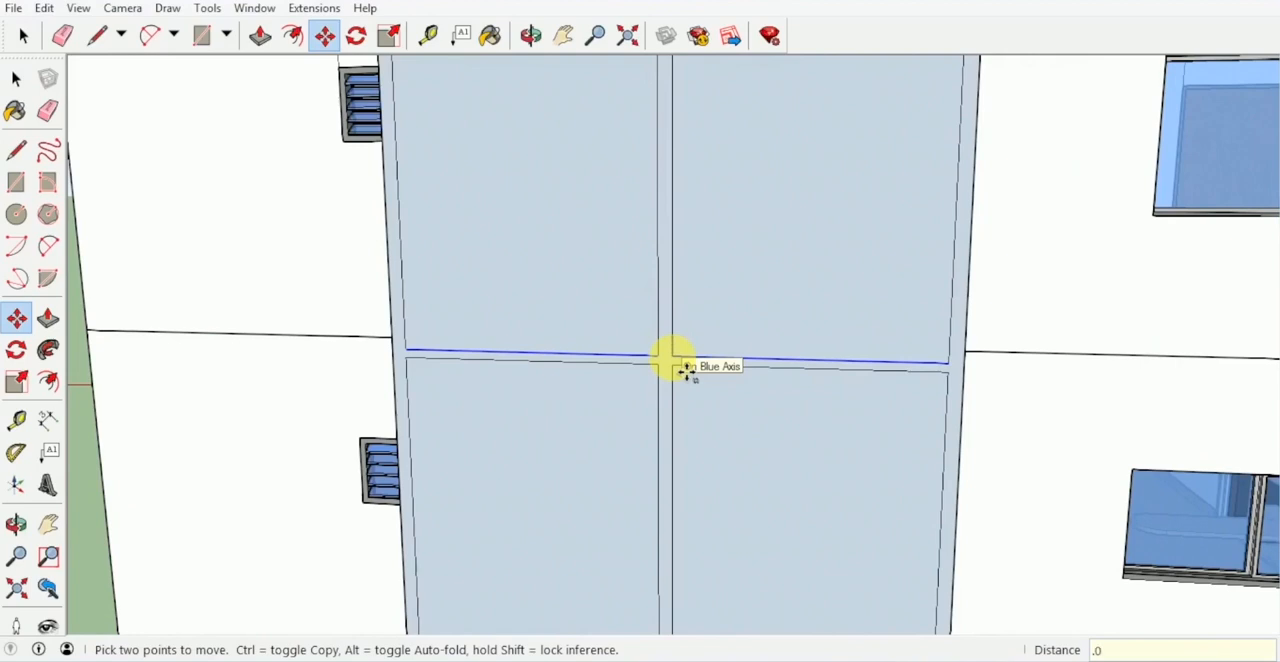
{"action": "key", "text": "Return"}
- Move the top edges of the two lower panes up 0.025 m to narrow the horizontal bar further
{"action": "key", "text": "space"}
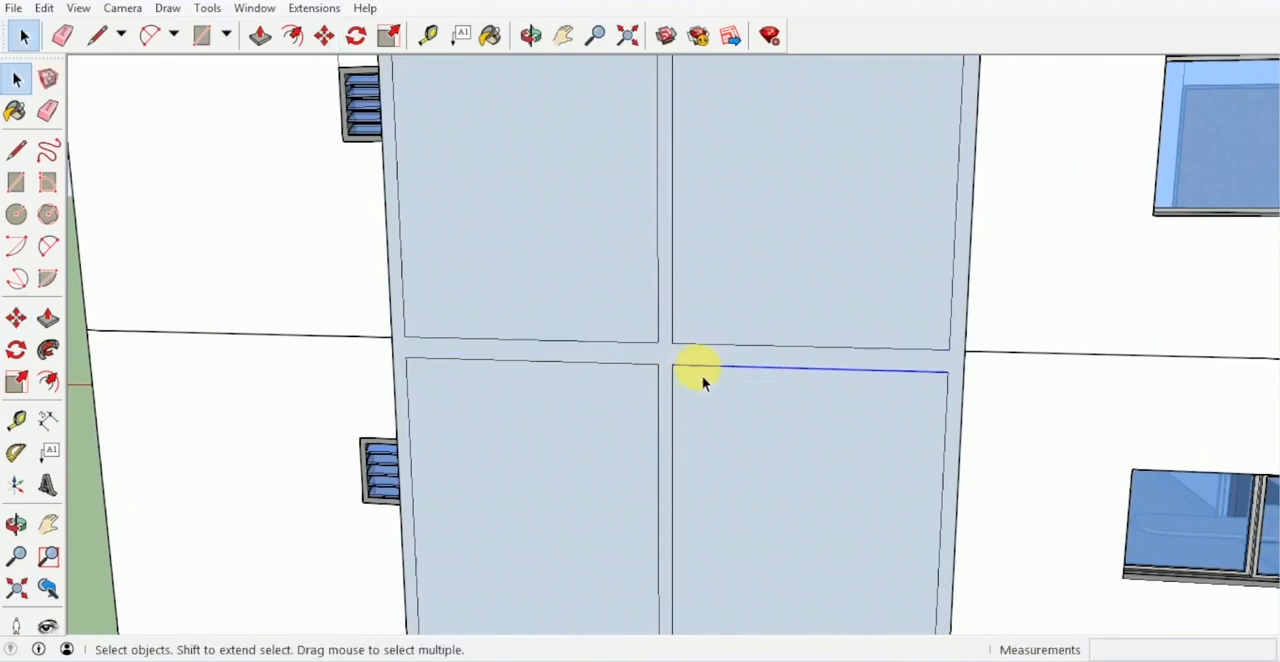
{"action": "left_click", "coordinate": [617, 361], "text": "shift"}
{"action": "key", "text": "m"}
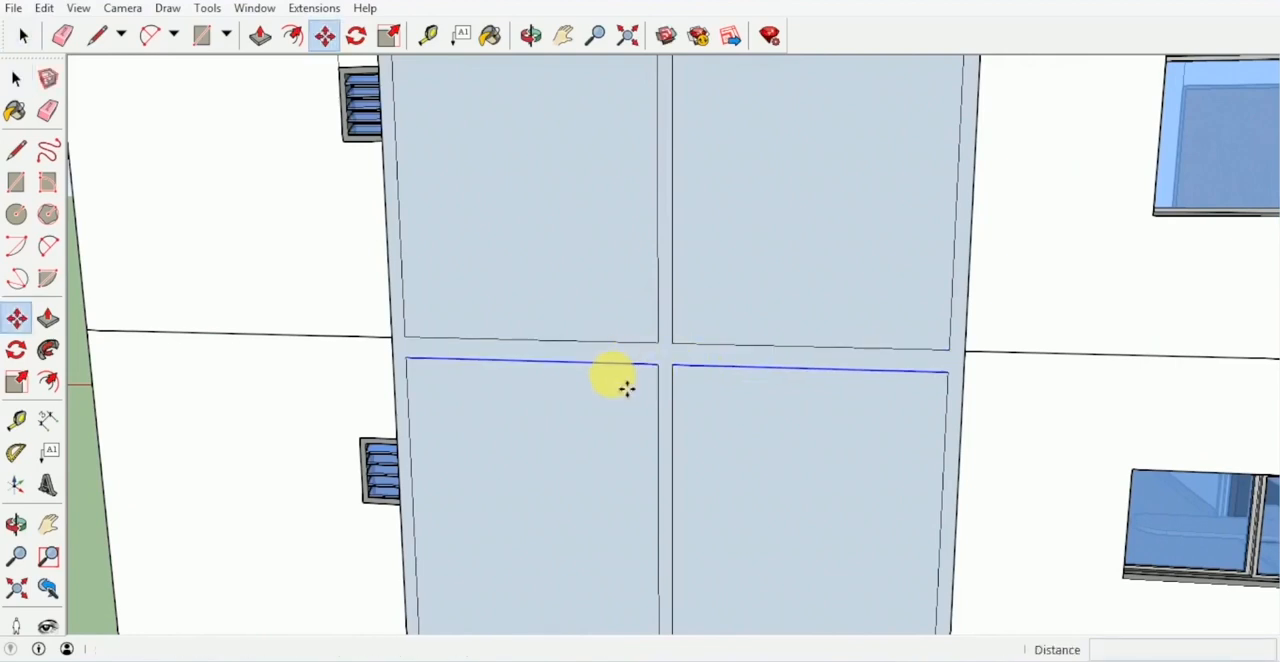
{"action": "left_click", "coordinate": [676, 385]}
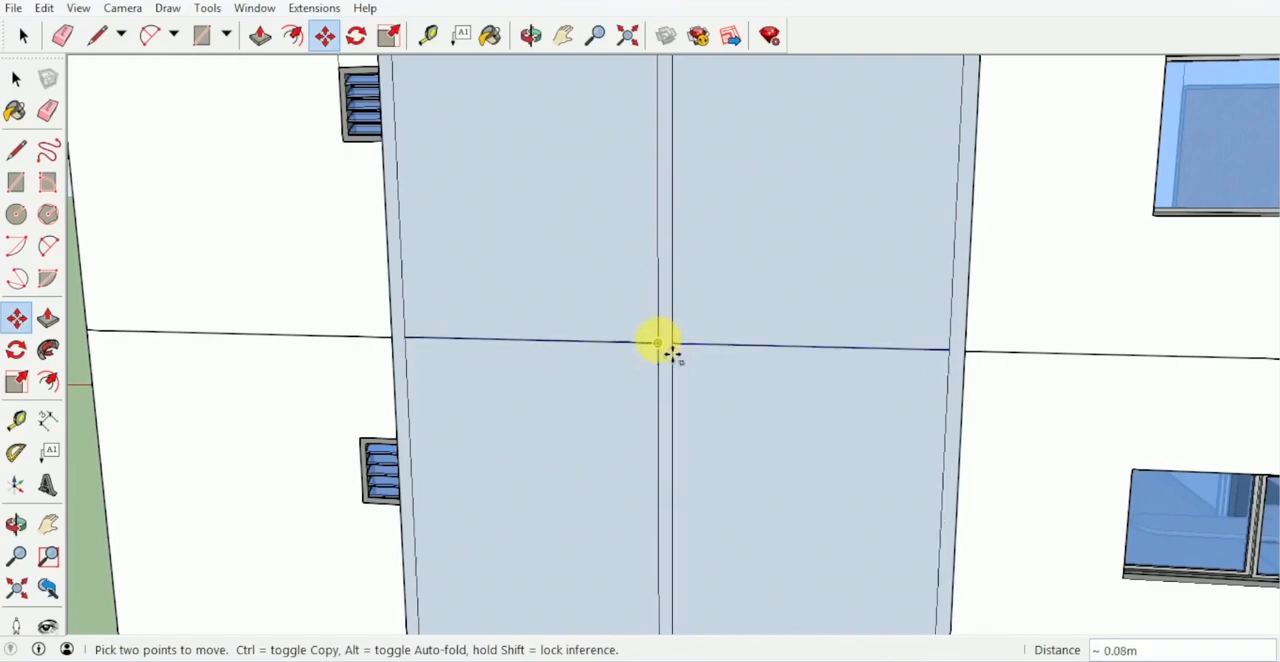
{"action": "type", "text": ".02"}
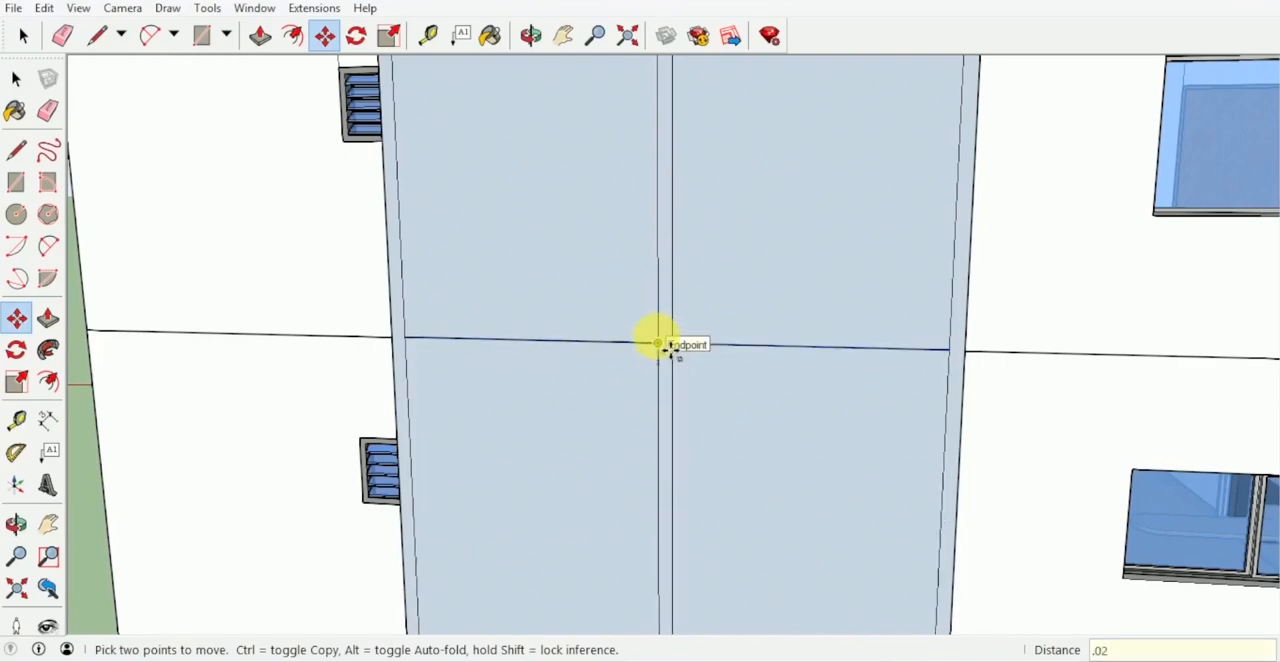
{"action": "type", "text": "5"}
{"action": "key", "text": "Return"}
{"action": "key", "text": "space"}
- Sample Wood Veneer 01 from a door inside the stairwell opening and try it on the window frame
{"action": "middle_click_drag", "start_coordinate": [666, 340], "coordinate": [615, 352]}
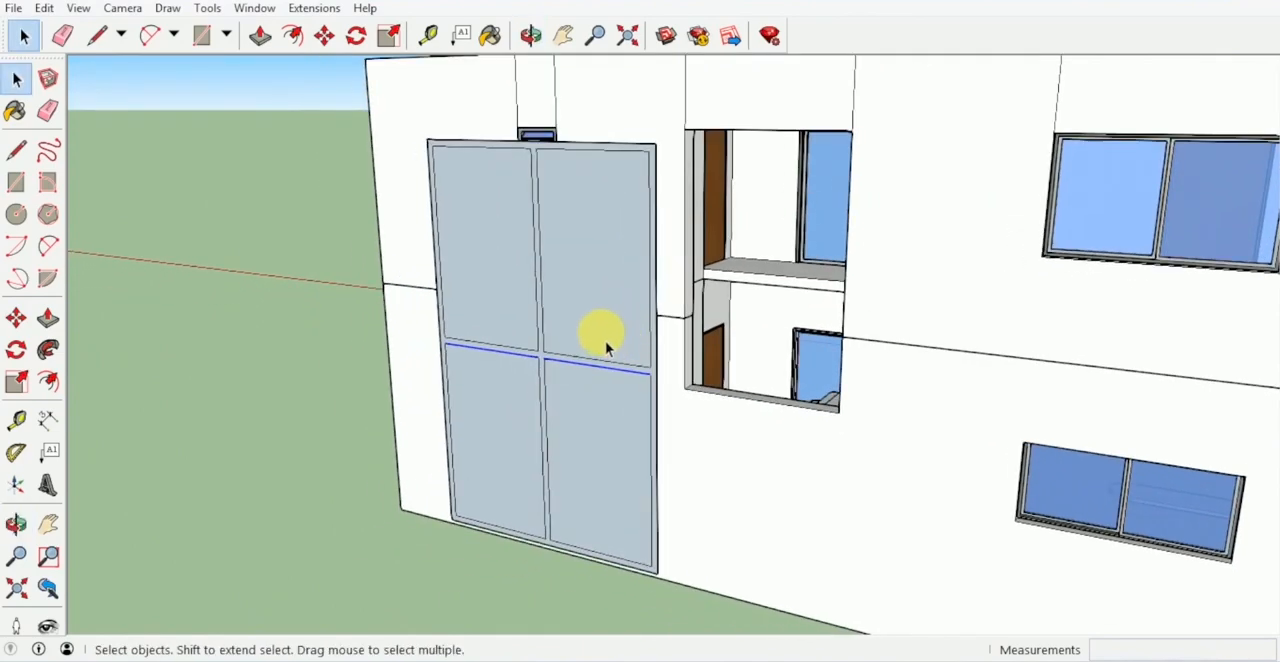
{"action": "key", "text": "b"}
{"action": "key", "text": "alt"}
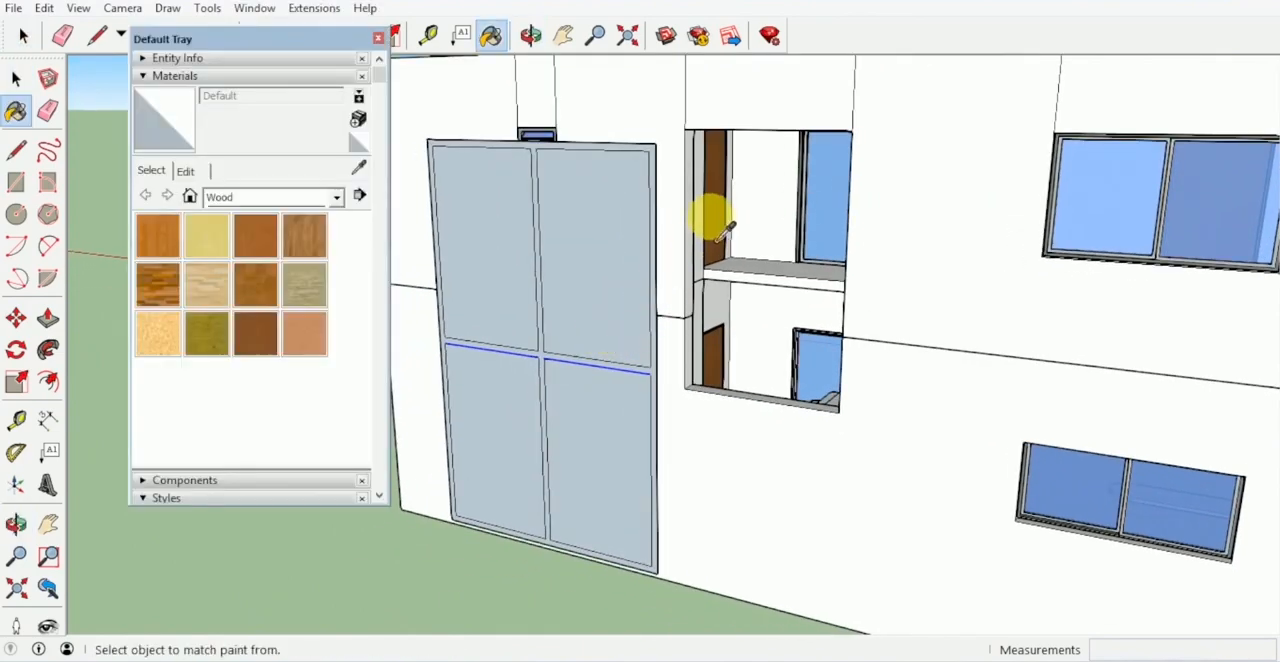
{"action": "left_click", "coordinate": [712, 220], "text": "alt"}
{"action": "left_click", "coordinate": [660, 166]}
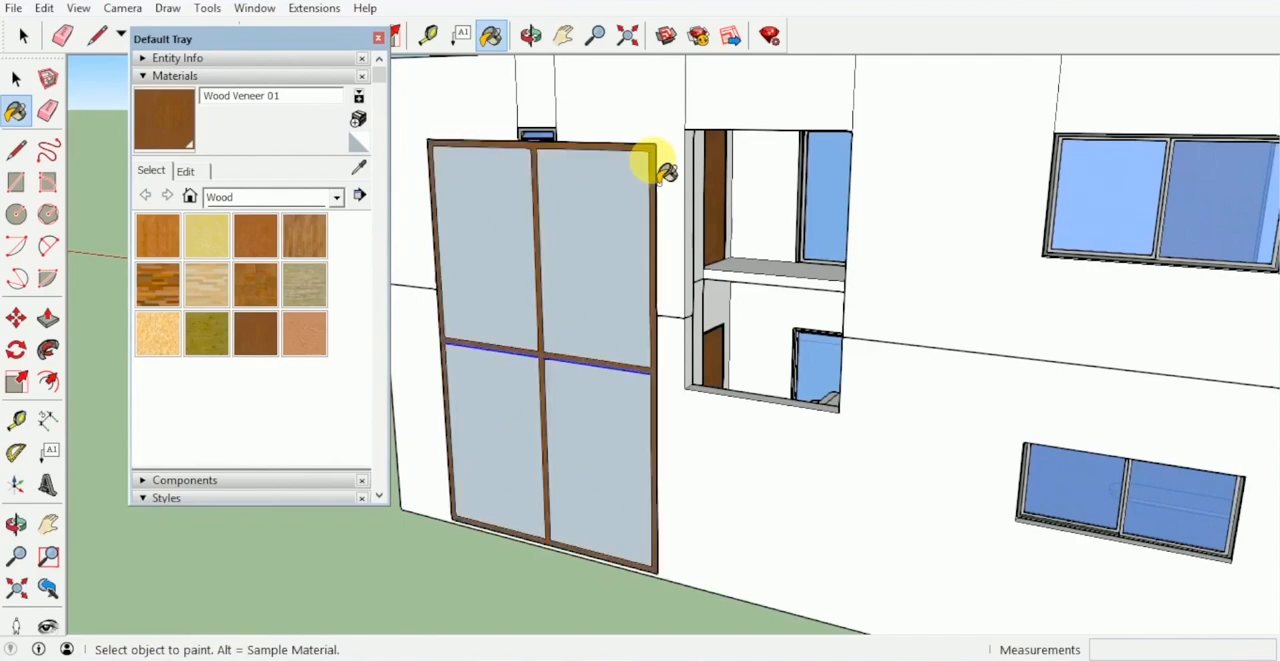
{"action": "middle_click_drag", "start_coordinate": [660, 166], "coordinate": [789, 180]}
- Sample Metal Seamed from an existing window's frame and paint the stairwell window frame with it
{"action": "key", "text": "alt"}
{"action": "scroll", "coordinate": [1112, 248], "scroll_direction": "up", "scroll_amount": 5}
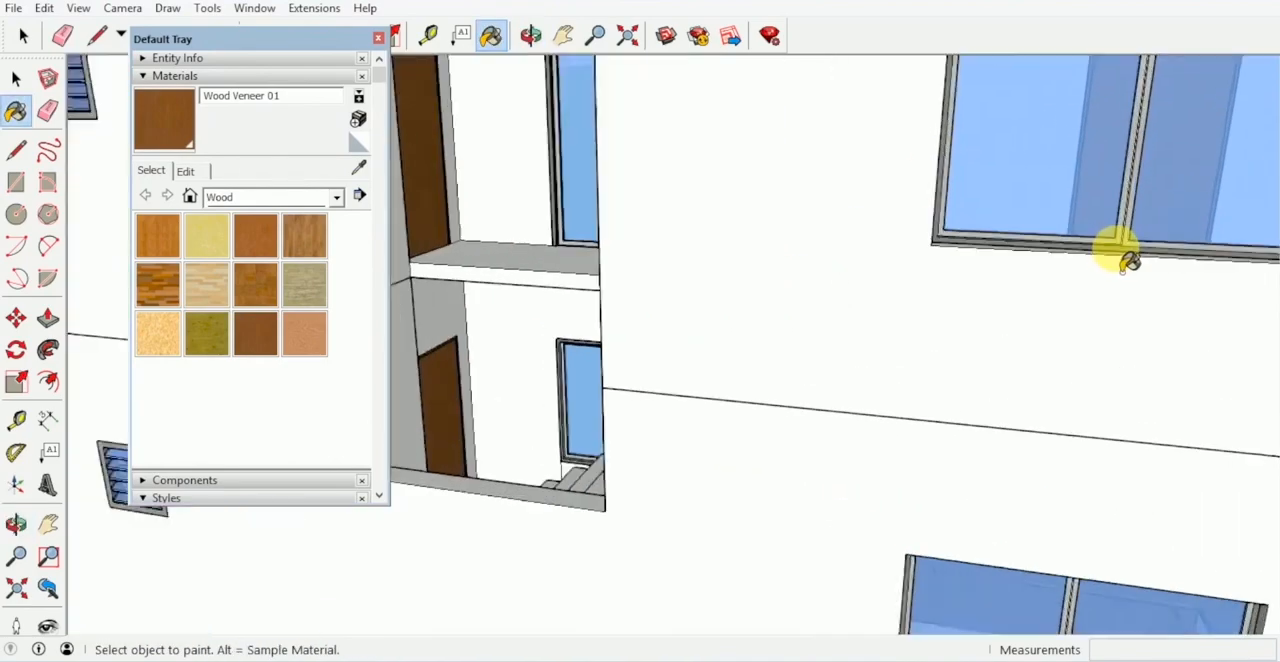
{"action": "left_click", "coordinate": [1112, 251], "text": "alt"}
{"action": "scroll", "coordinate": [1086, 272], "scroll_direction": "down", "scroll_amount": 5}
{"action": "mouse_move", "coordinate": [820, 286]}
{"action": "middle_mouse_down"}
{"action": "mouse_move", "coordinate": [745, 290]}
{"action": "mouse_move", "coordinate": [771, 234]}
{"action": "mouse_move", "coordinate": [737, 234]}
{"action": "mouse_move", "coordinate": [828, 268]}
{"action": "middle_mouse_up"}
{"action": "scroll", "coordinate": [771, 234], "scroll_direction": "up", "scroll_amount": 1}
{"action": "left_click", "coordinate": [771, 234]}
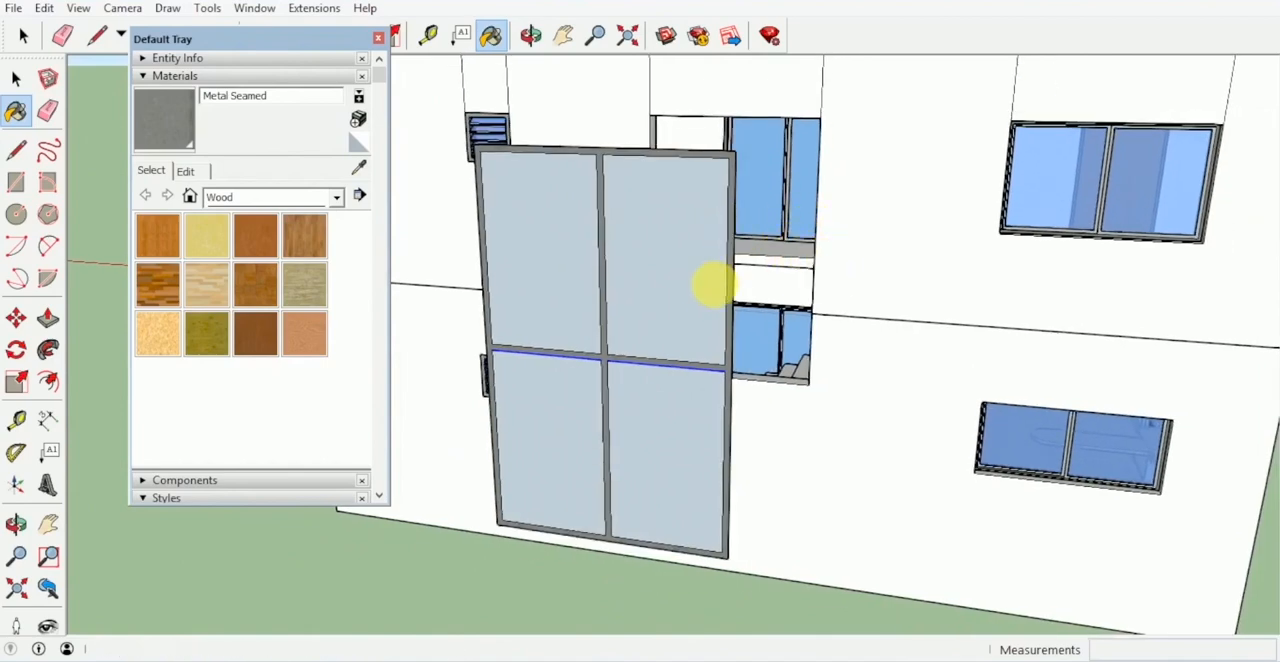
{"action": "key", "text": "space"}
- Sample Translucent Glass Blue from an existing window and paint all four panes of the stairwell window with it
{"action": "key", "text": "b"}
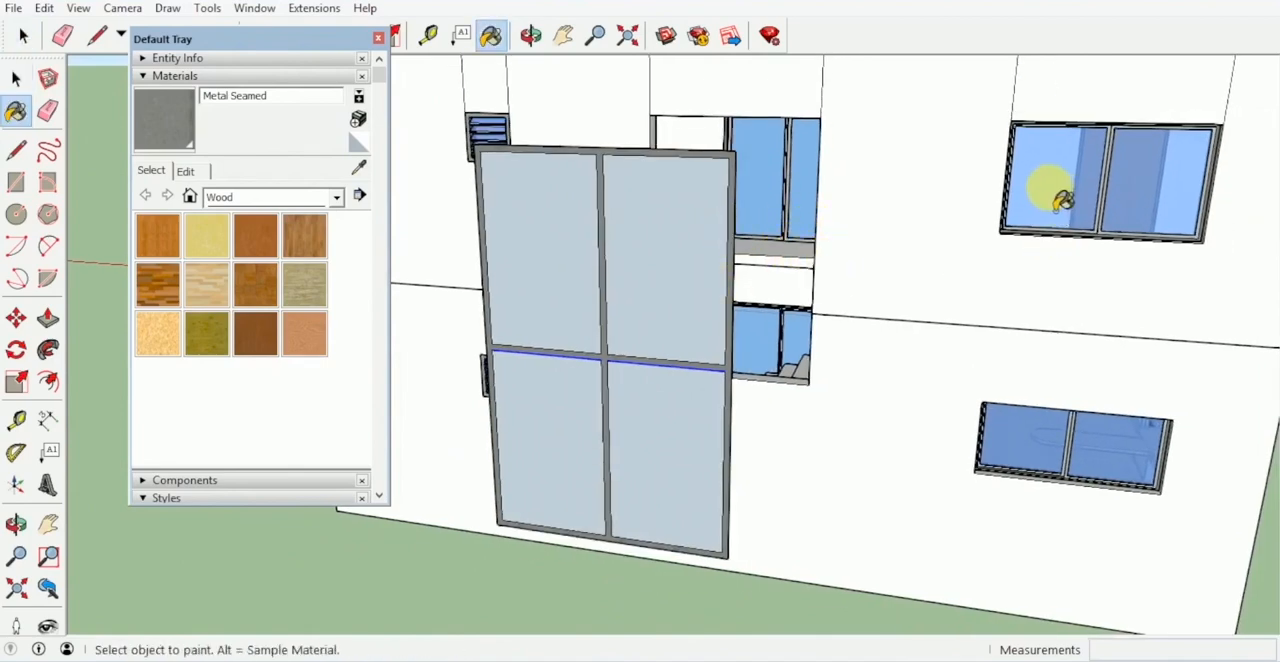
{"action": "left_click", "coordinate": [1055, 185], "text": "alt"}
{"action": "left_click", "coordinate": [645, 276]}
{"action": "left_click", "coordinate": [567, 277]}
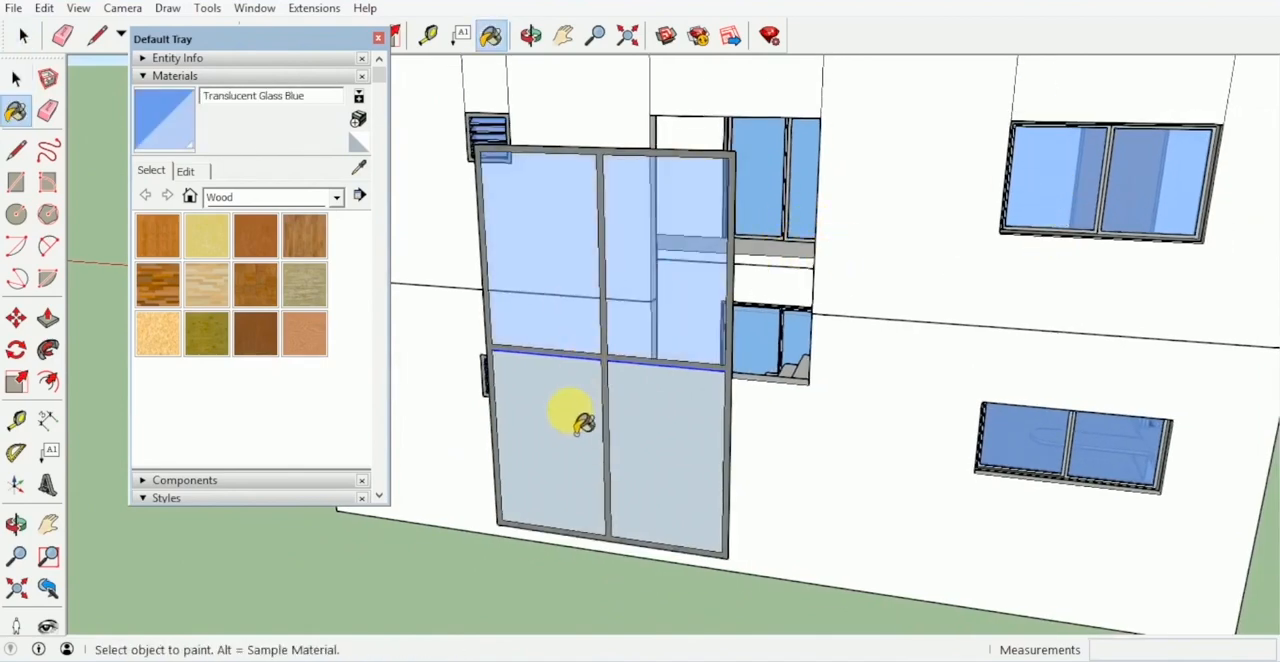
{"action": "left_click", "coordinate": [576, 413]}
{"action": "left_click", "coordinate": [680, 428]}
- Push/pull the grey window frame face outward to give the frame thickness in front of the glass
{"action": "mouse_move", "coordinate": [680, 428]}
{"action": "middle_mouse_down"}
{"action": "mouse_move", "coordinate": [566, 517]}
{"action": "mouse_move", "coordinate": [671, 430]}
{"action": "mouse_move", "coordinate": [562, 455]}
{"action": "mouse_move", "coordinate": [505, 456]}
{"action": "mouse_move", "coordinate": [496, 437]}
{"action": "mouse_move", "coordinate": [654, 388]}
{"action": "middle_mouse_up"}
{"action": "scroll", "coordinate": [505, 456], "scroll_direction": "up", "scroll_amount": 3}
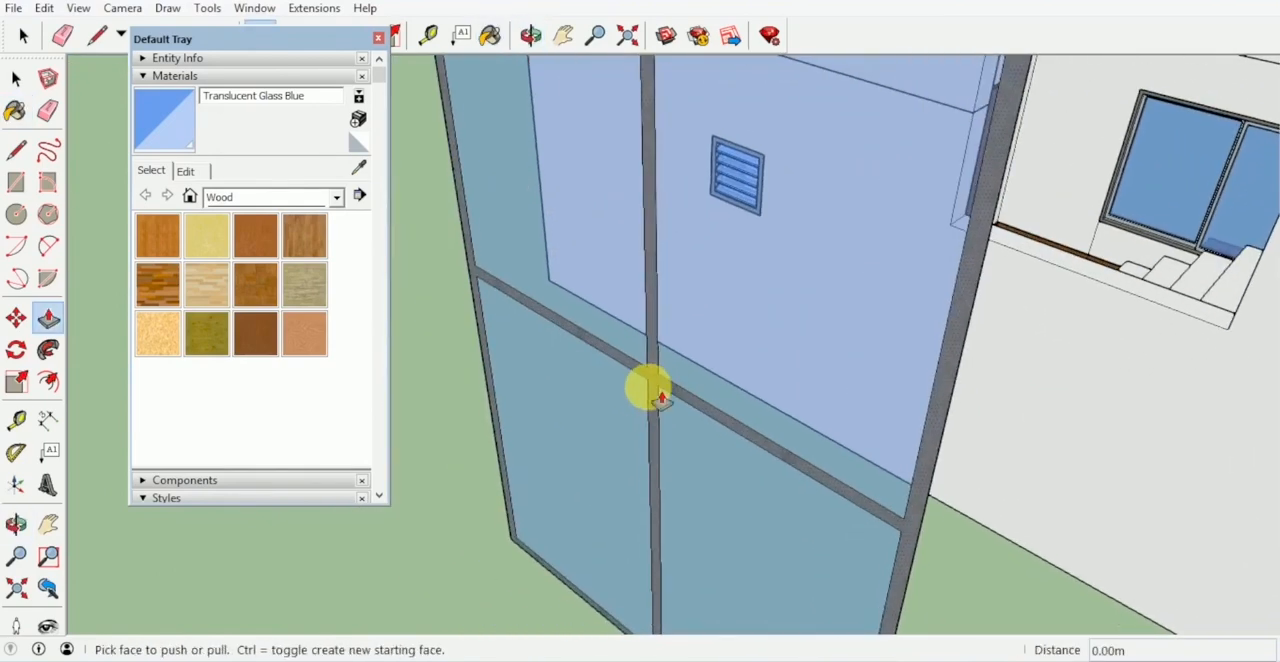
{"action": "left_click", "coordinate": [654, 385]}
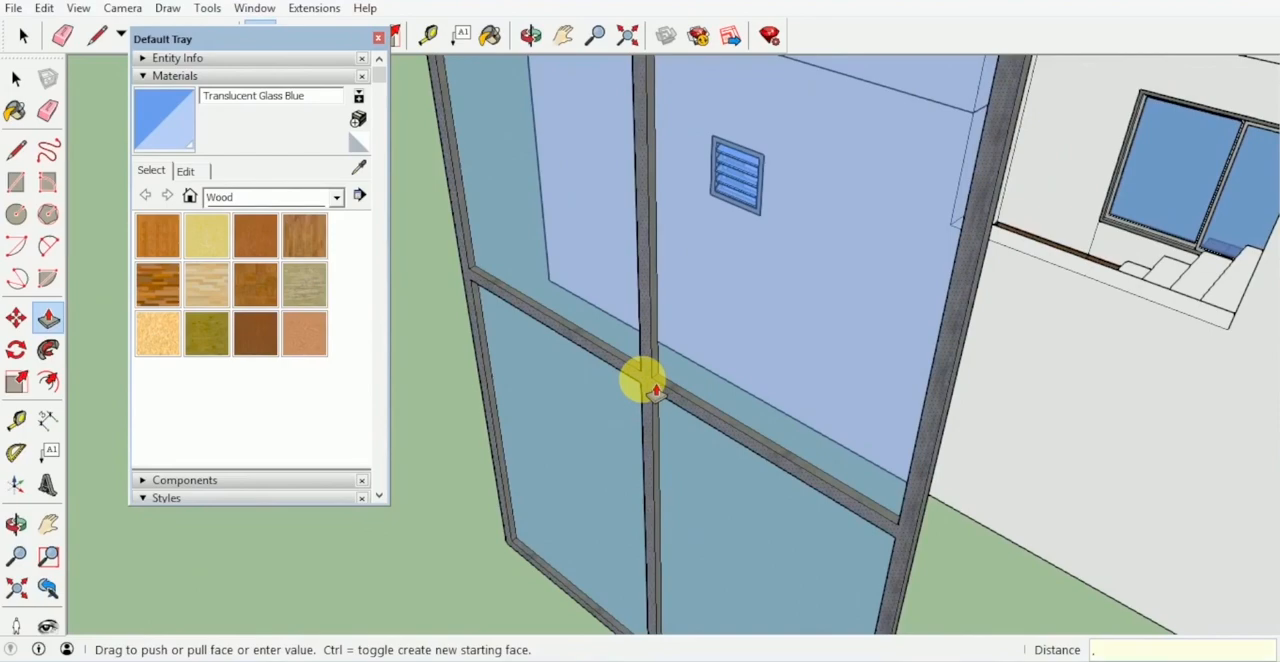
{"action": "key", "text": "Return"}
{"action": "key", "text": "space"}
- Select the complete four-pane window and make it a group
{"action": "scroll", "coordinate": [650, 386], "scroll_direction": "down", "scroll_amount": 4}
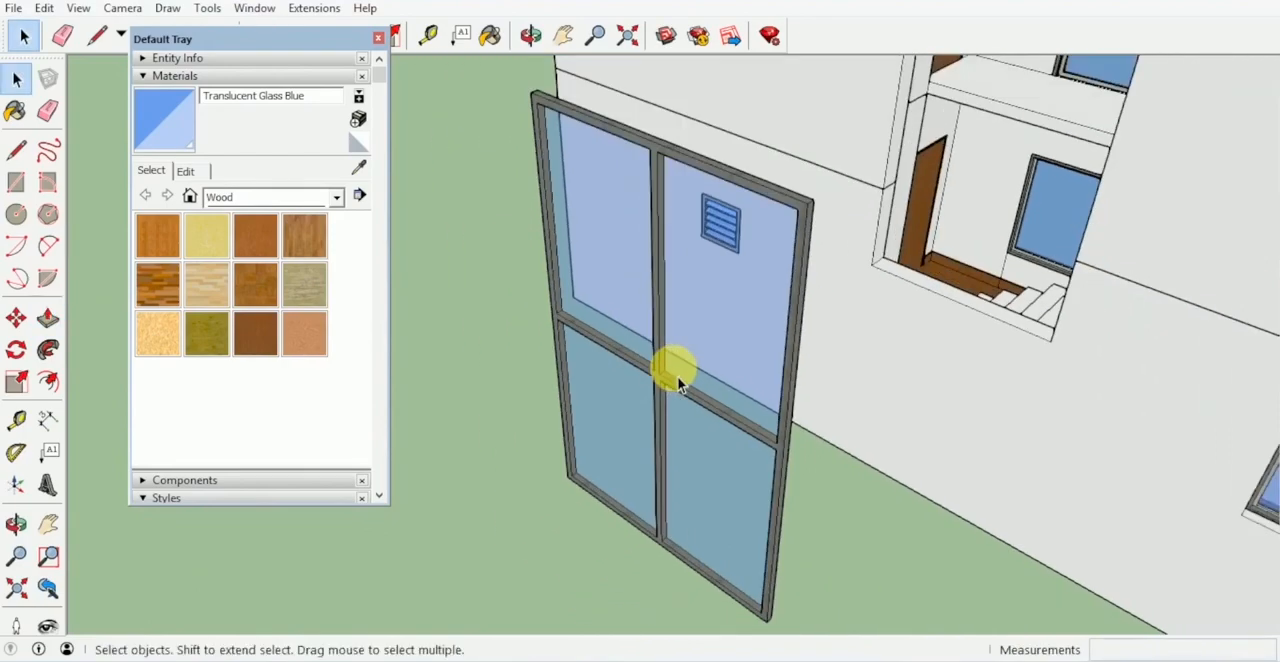
{"action": "middle_click_drag", "start_coordinate": [676, 378], "coordinate": [945, 563]}
{"action": "left_click_drag", "start_coordinate": [933, 541], "coordinate": [707, 404]}
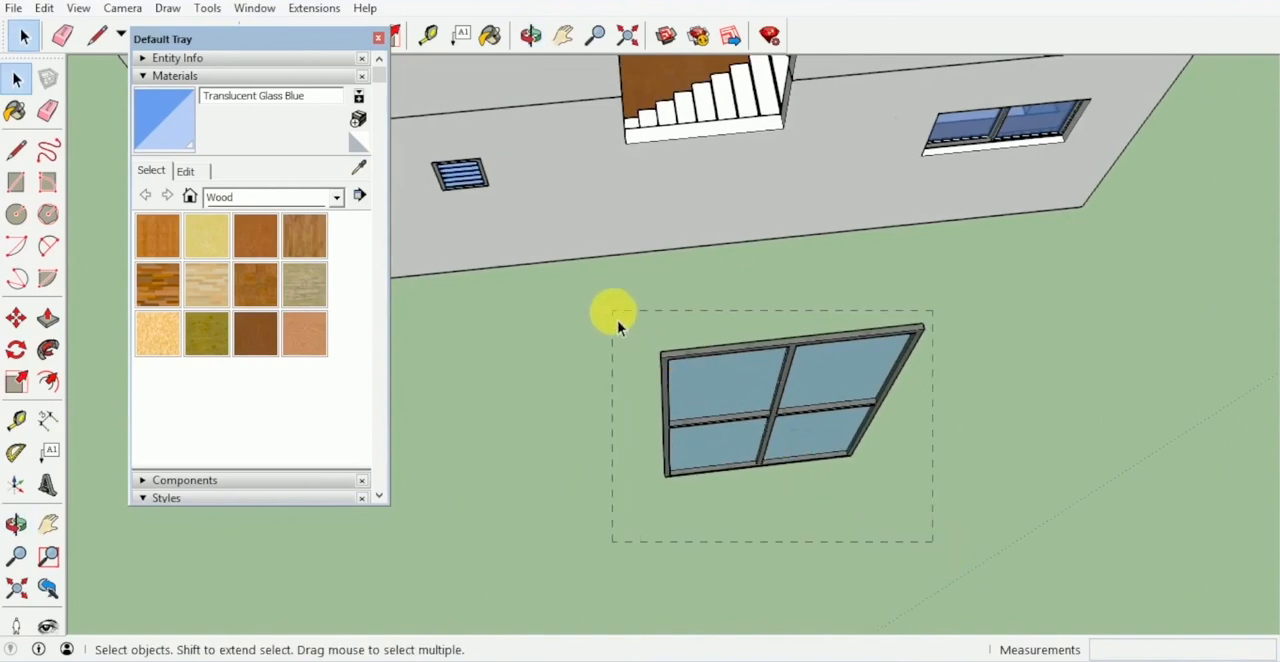
{"action": "left_click_drag", "start_coordinate": [617, 320], "coordinate": [719, 380]}
{"action": "right_click", "coordinate": [758, 393]}
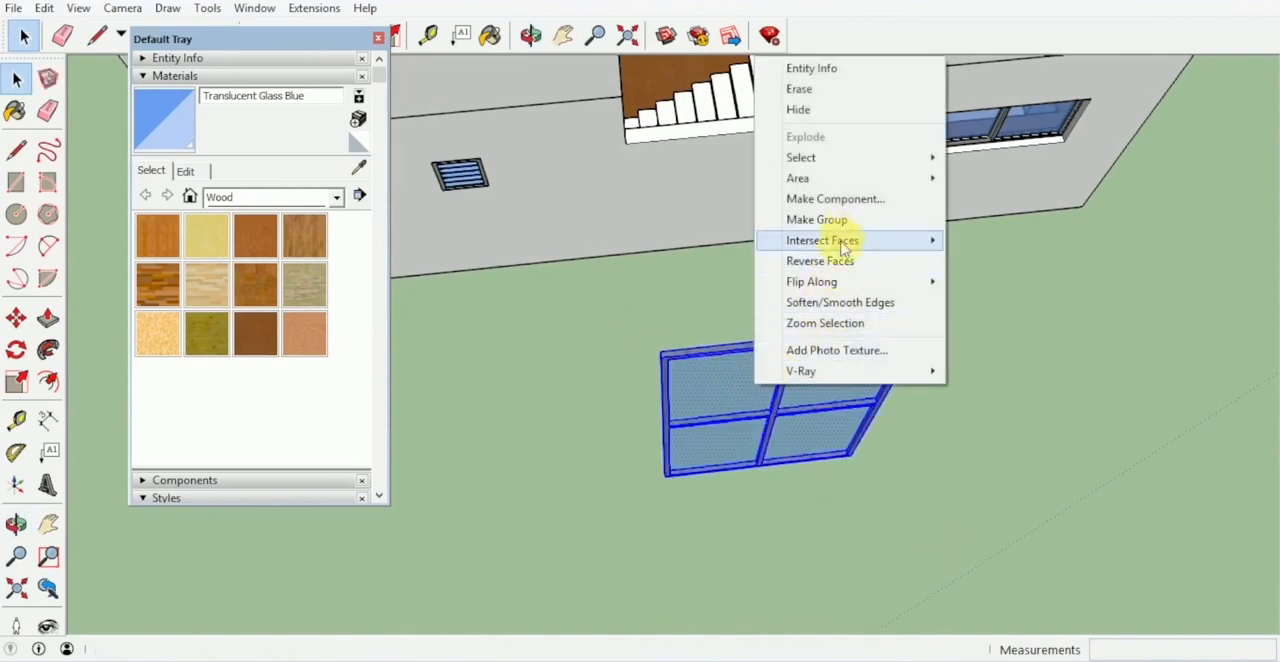
{"action": "left_click", "coordinate": [818, 219]}
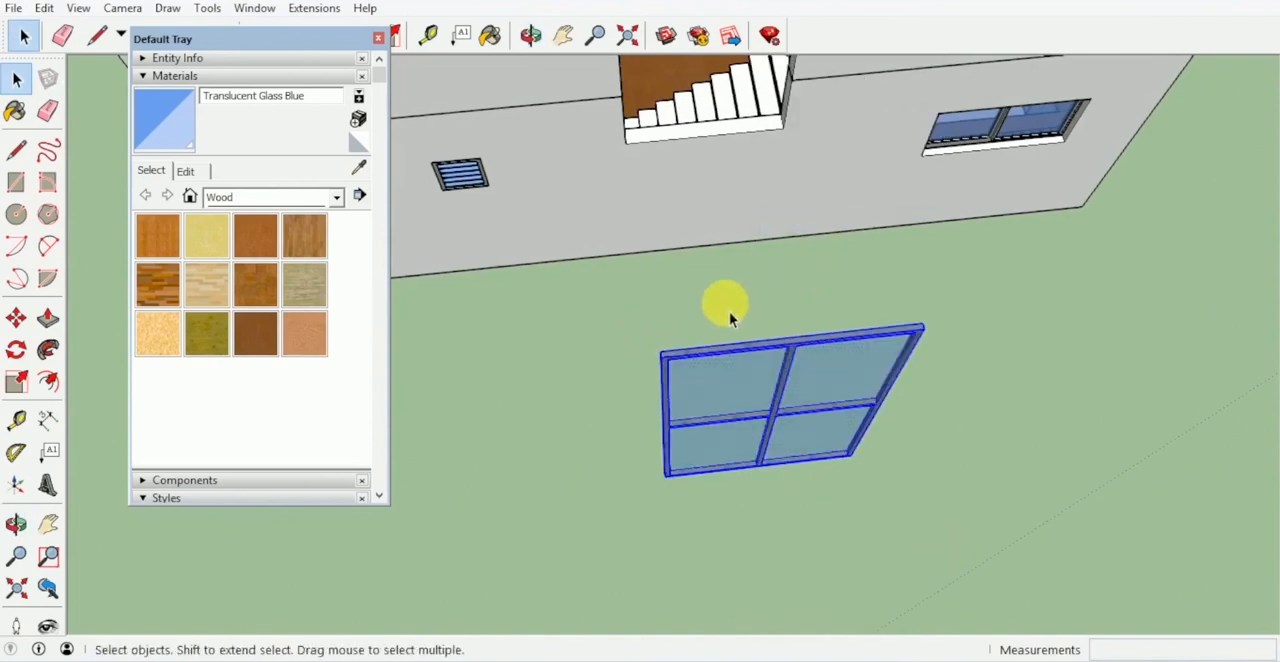
- Move the window group by its upper left corner onto the matching corner of the stairwell opening
{"action": "key", "text": "m"}
{"action": "left_click", "coordinate": [665, 353]}
{"action": "middle_click_drag", "start_coordinate": [675, 349], "coordinate": [651, 220]}
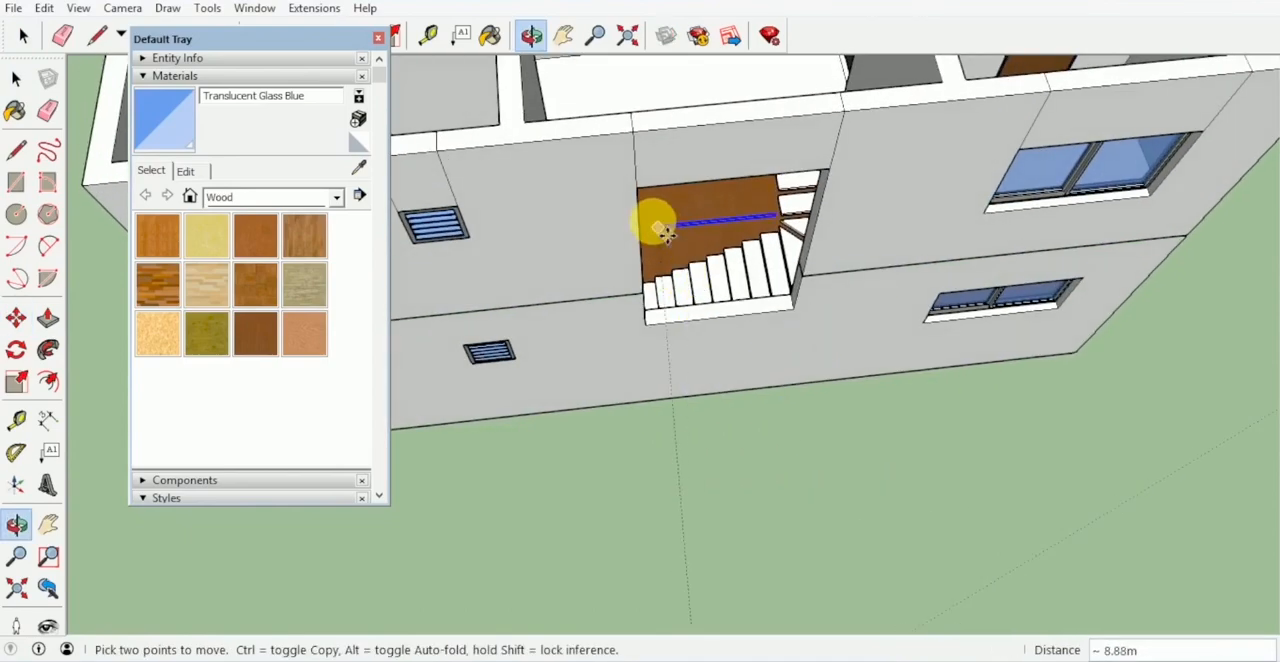
{"action": "left_click", "coordinate": [638, 190]}
{"action": "key", "text": "space"}
- Trace the upper storey's outer wall outline with the Line tool, corner to corner, until it closes into a roof face
{"action": "middle_click_drag", "start_coordinate": [700, 386], "coordinate": [860, 306]}
{"action": "scroll", "coordinate": [851, 224], "scroll_direction": "up", "scroll_amount": 3}
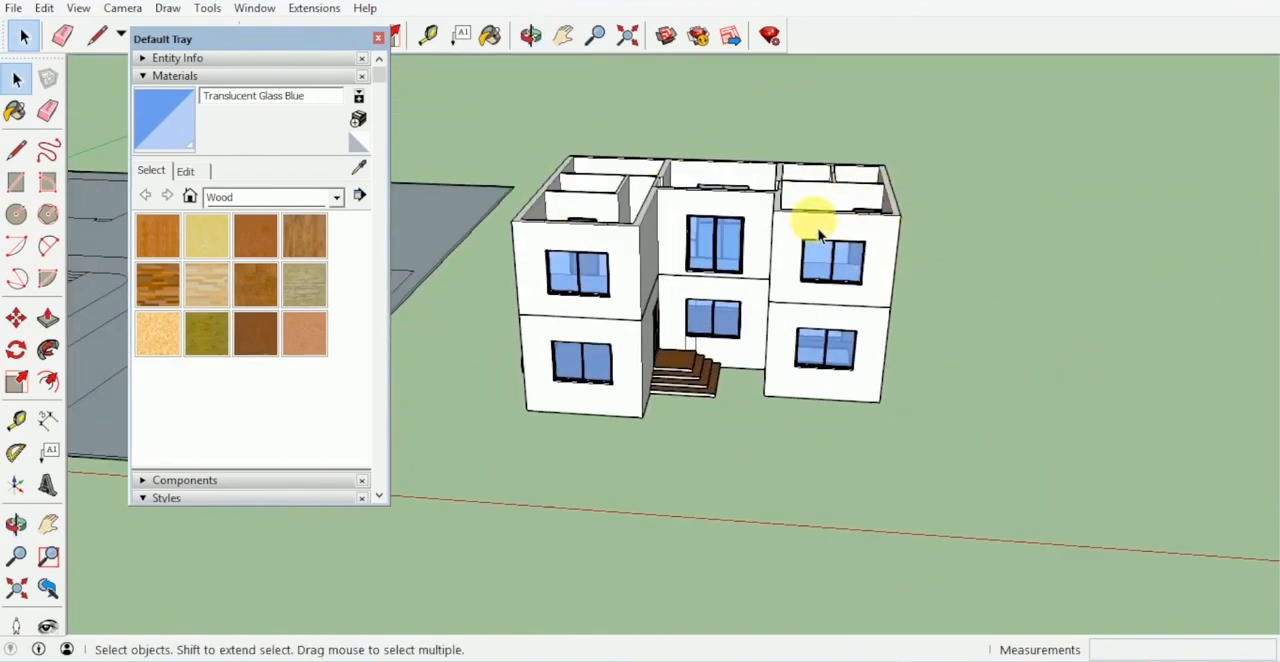
{"action": "key", "text": "l"}
{"action": "middle_click_drag", "start_coordinate": [700, 200], "coordinate": [523, 280]}
{"action": "scroll", "coordinate": [508, 318], "scroll_direction": "up", "scroll_amount": 2}
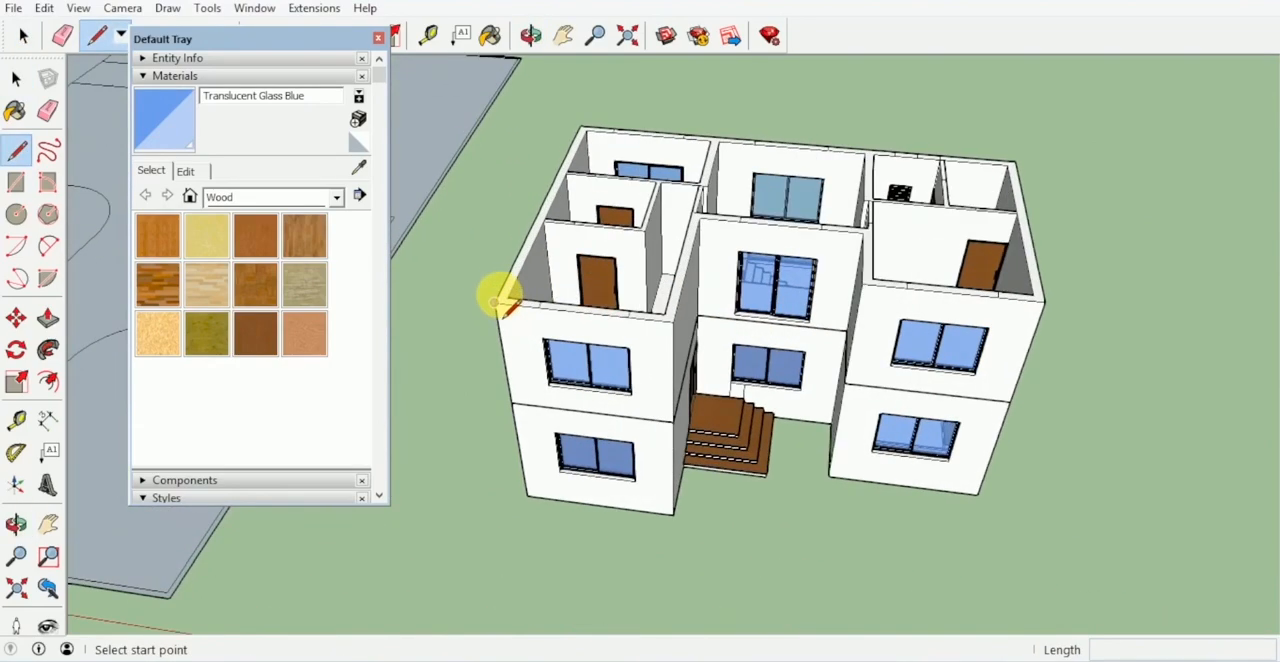
{"action": "left_click", "coordinate": [494, 302]}
{"action": "scroll", "coordinate": [590, 128], "scroll_direction": "up", "scroll_amount": 3}
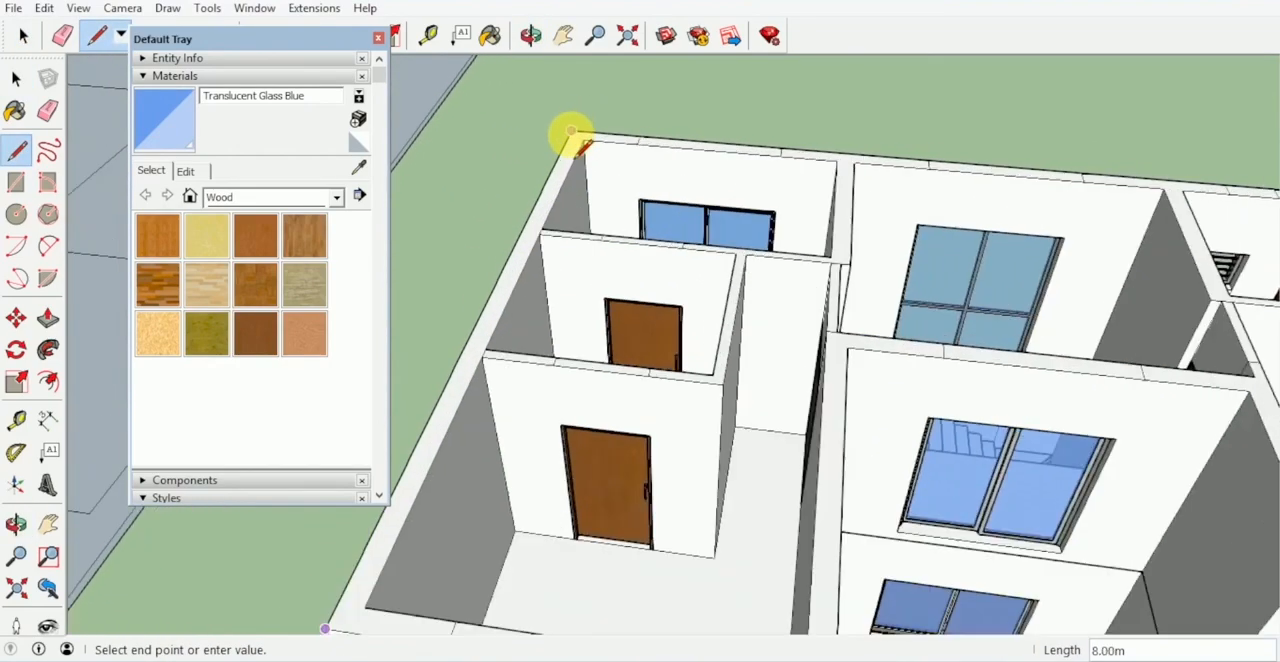
{"action": "scroll", "coordinate": [850, 165], "scroll_direction": "down", "scroll_amount": 5}
{"action": "left_click", "coordinate": [829, 181]}
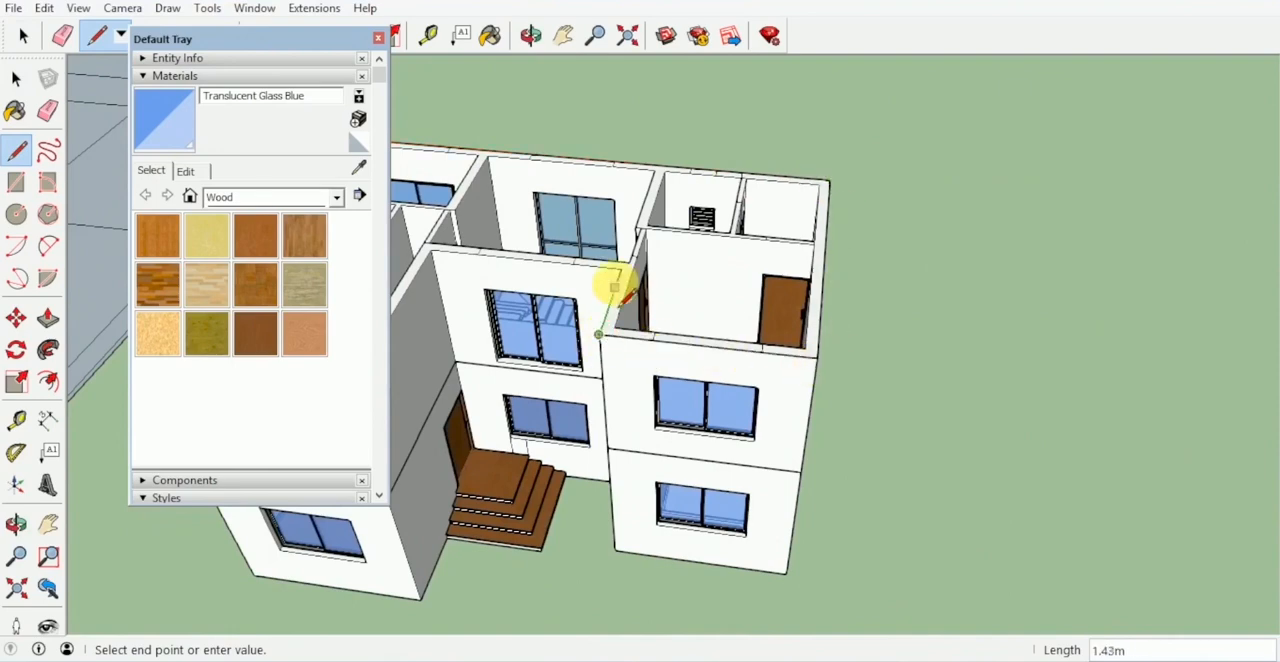
{"action": "middle_click_drag", "start_coordinate": [430, 255], "coordinate": [718, 340]}
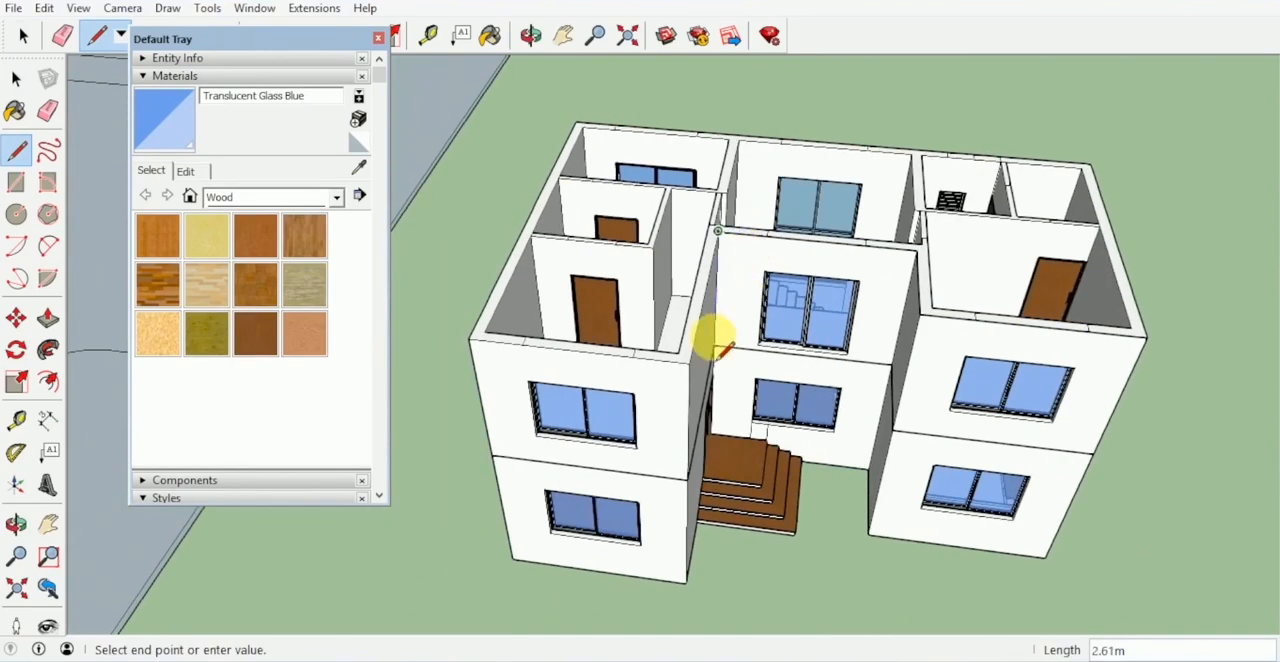
{"action": "left_click", "coordinate": [471, 340]}
- Push/pull the roof face upward 0.15 m to form a flat slab over the upper storey
{"action": "middle_click_drag", "start_coordinate": [498, 328], "coordinate": [766, 224]}
{"action": "scroll", "coordinate": [657, 254], "scroll_direction": "up", "scroll_amount": 3}
{"action": "key", "text": "p"}
{"action": "left_click", "coordinate": [766, 222]}
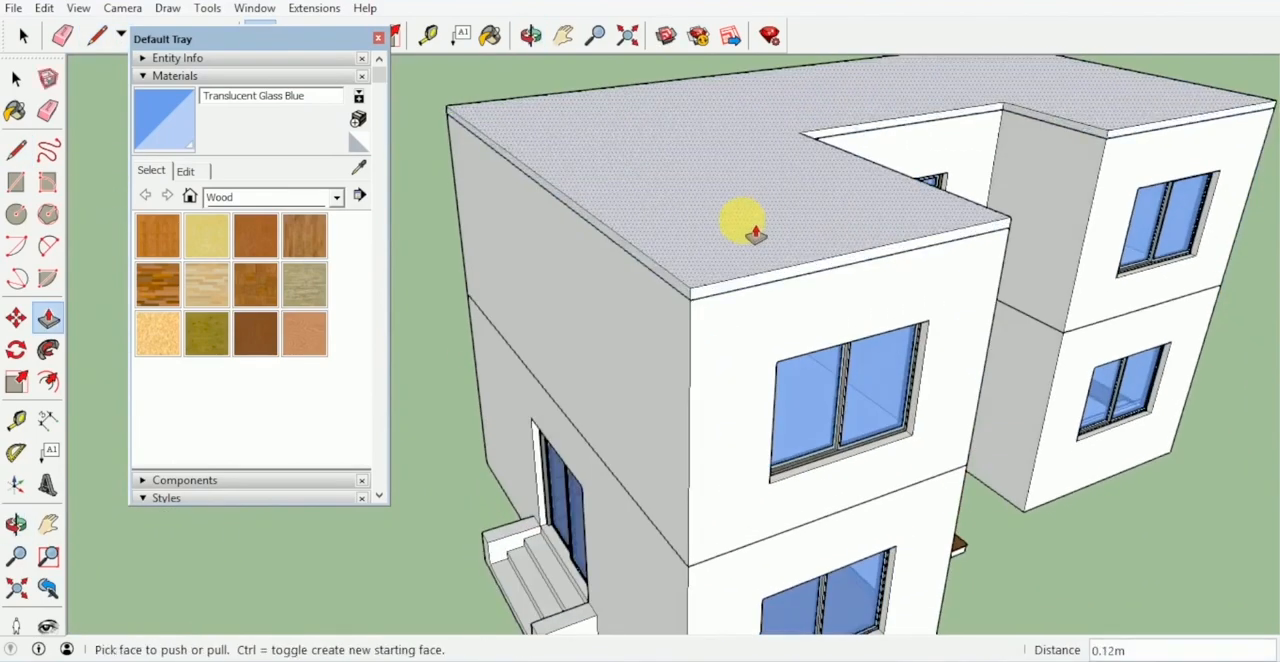
{"action": "key", "text": "Return"}
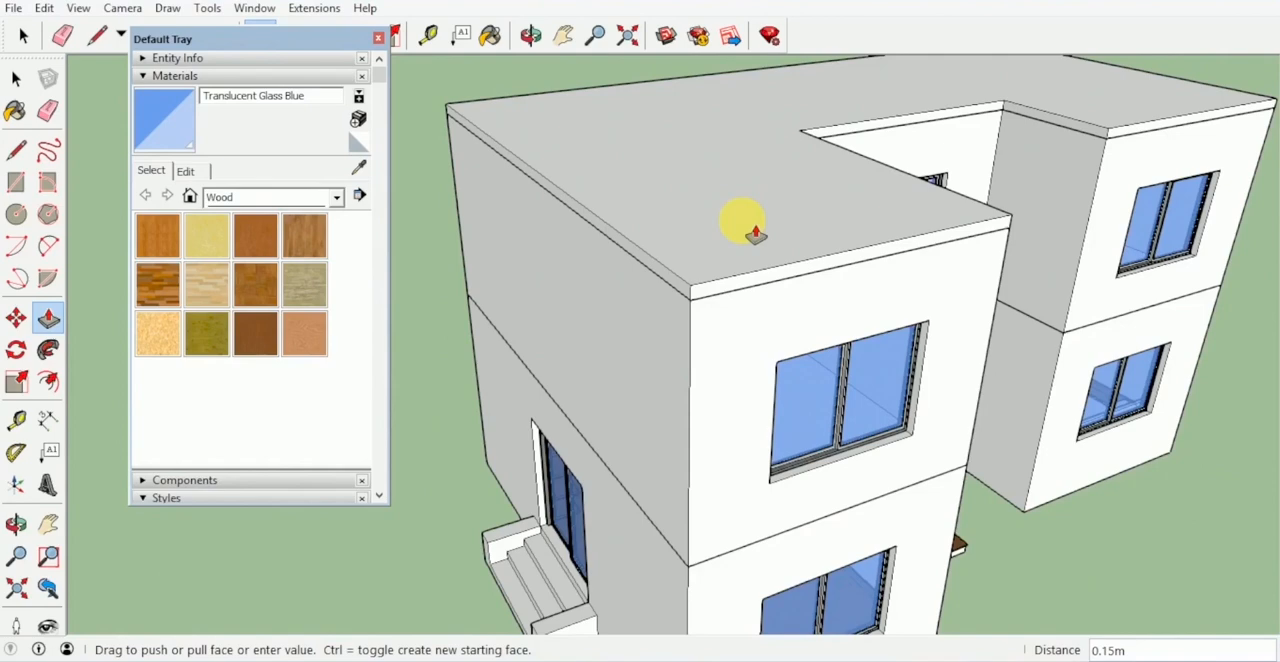
- Offset the roof slab's outline inward and push/pull the resulting rim upward to form a parapet
{"action": "middle_click_drag", "start_coordinate": [818, 245], "coordinate": [735, 235]}
{"action": "key", "text": "f"}
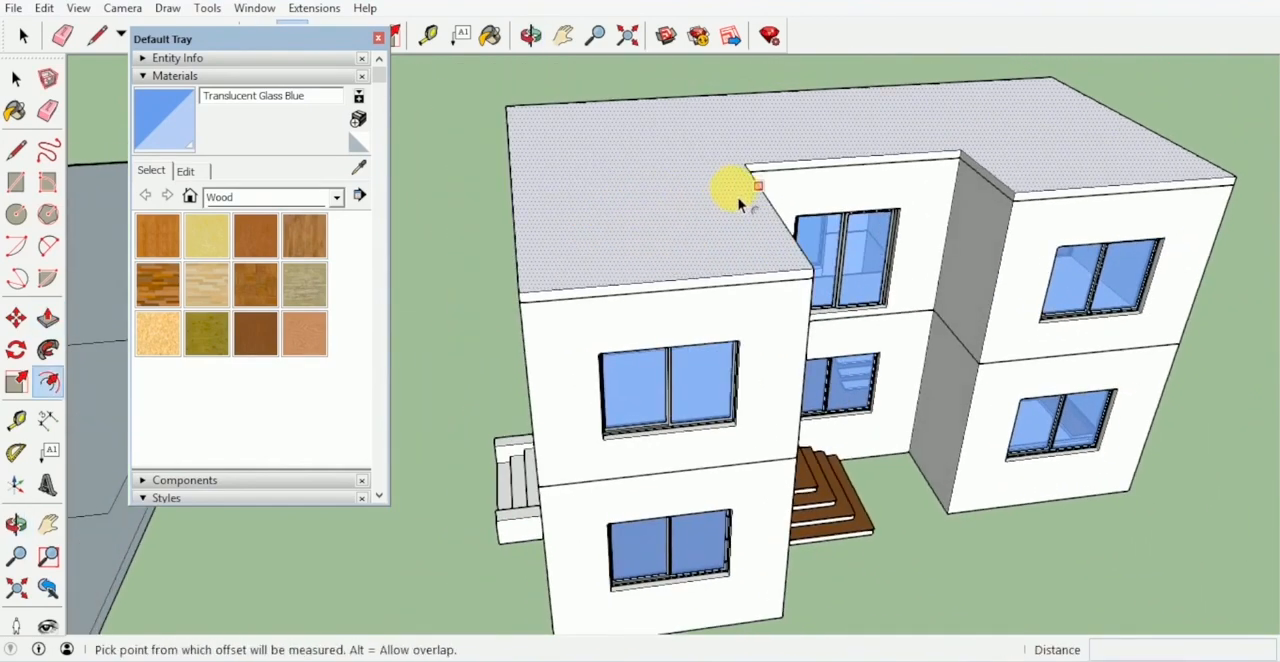
{"action": "left_click", "coordinate": [742, 191]}
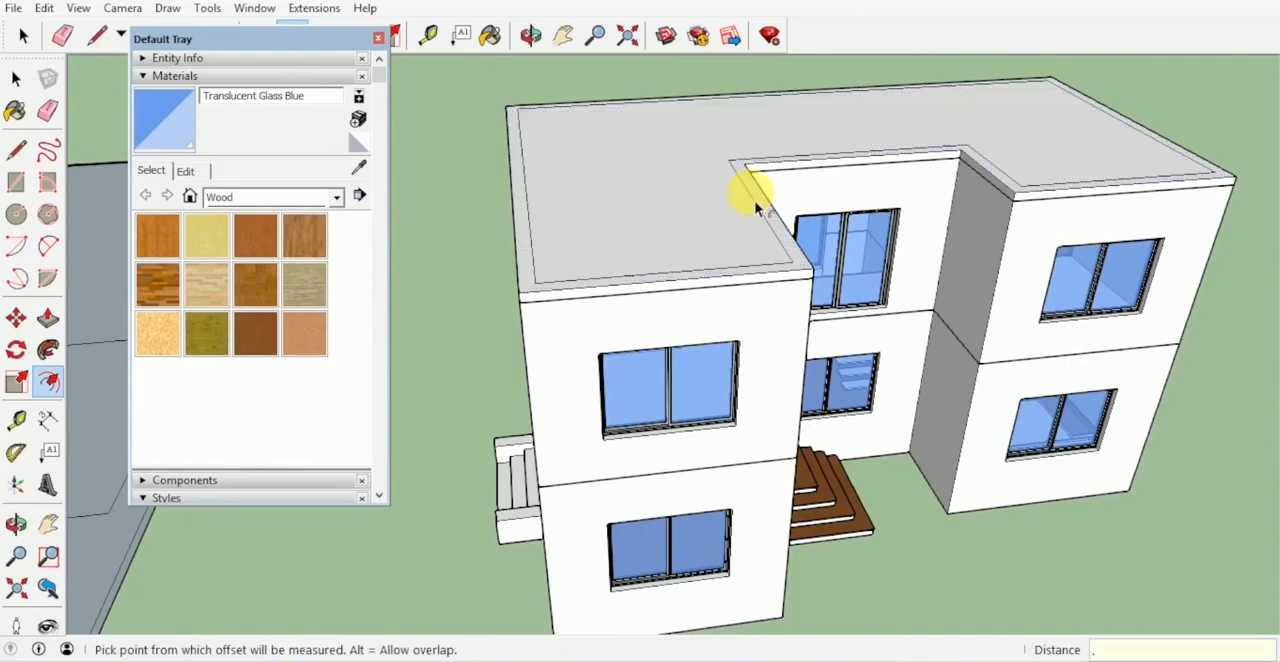
{"action": "key", "text": "p"}
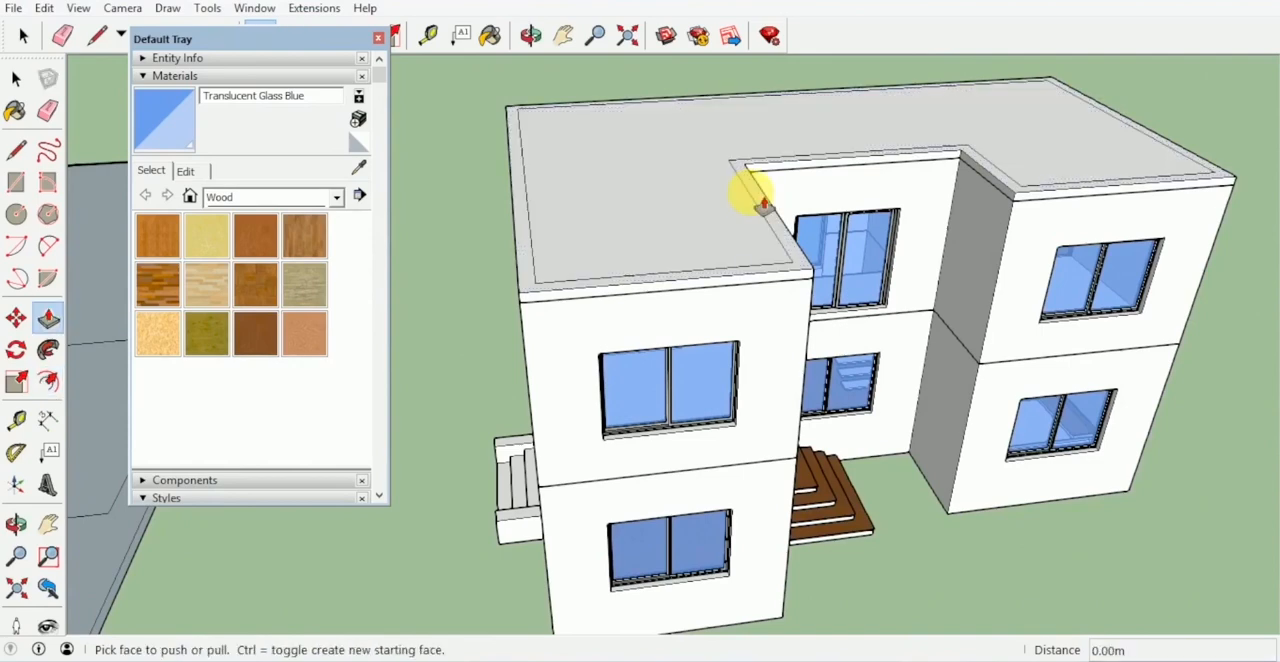
{"action": "left_click_drag", "start_coordinate": [786, 232], "coordinate": [783, 192]}
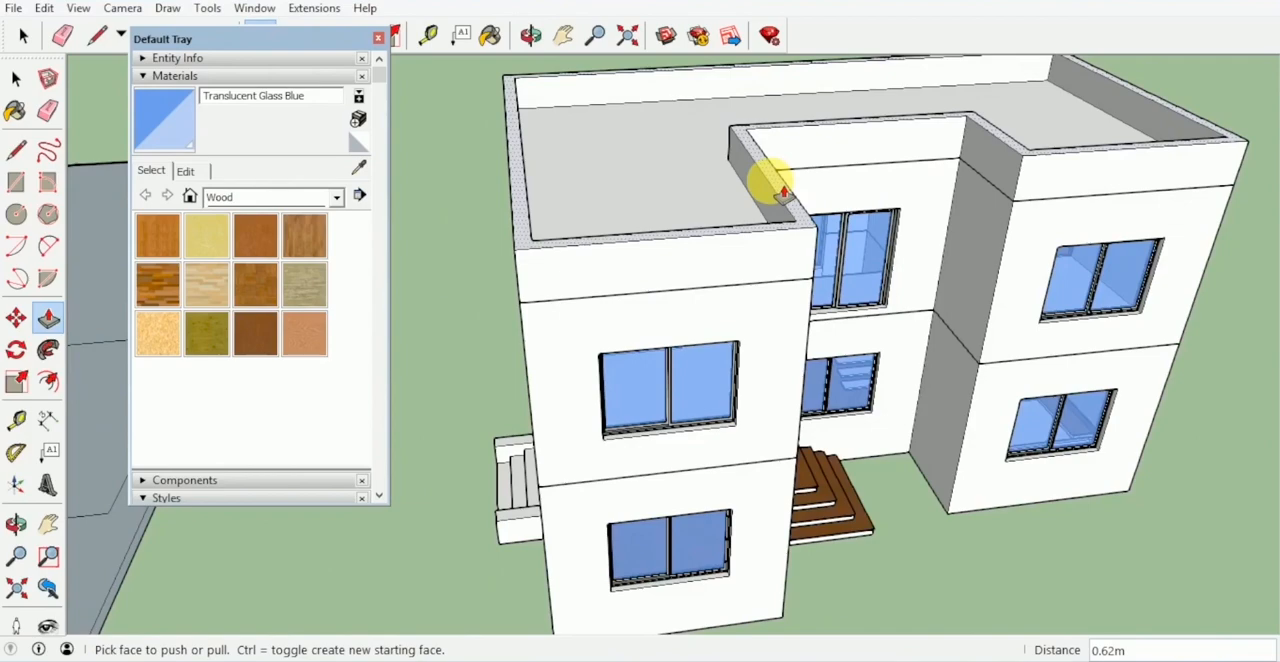
{"action": "key", "text": "Return"}
- Select the whole roof slab with its parapet and make it a group
{"action": "key", "text": "space"}
{"action": "middle_click_drag", "start_coordinate": [784, 193], "coordinate": [691, 146]}
{"action": "scroll", "coordinate": [701, 128], "scroll_direction": "down", "scroll_amount": 3}
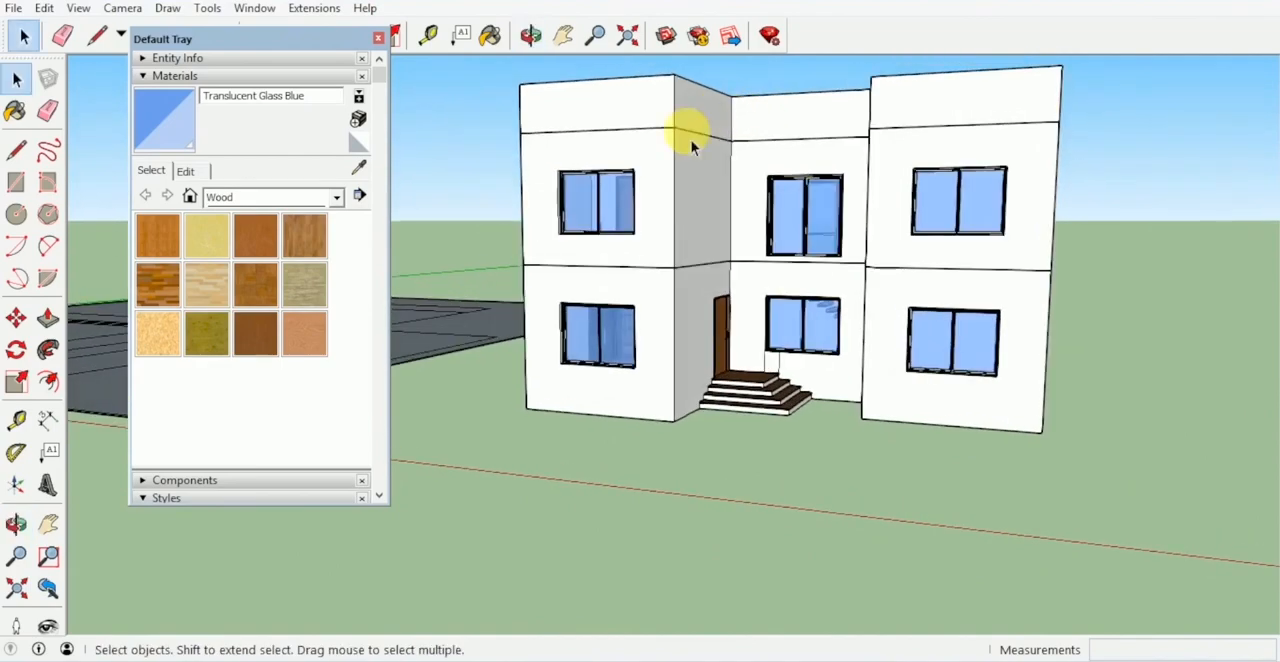
{"action": "middle_click_drag", "start_coordinate": [710, 106], "coordinate": [901, 145]}
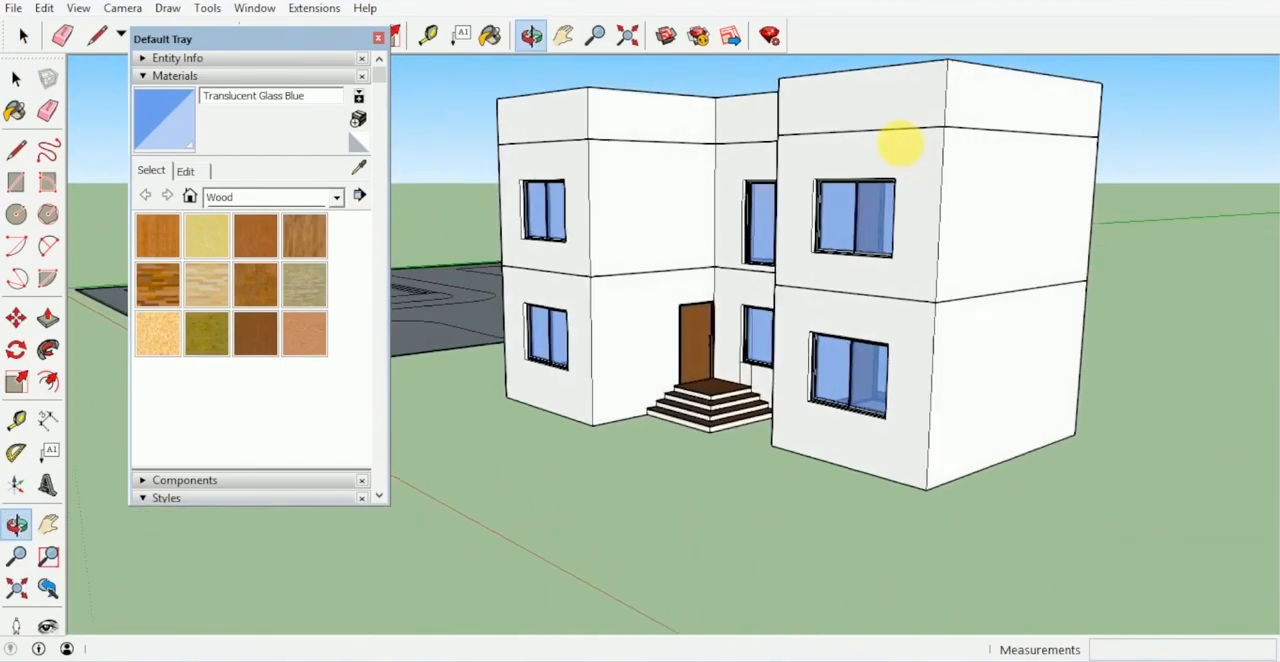
{"action": "right_click", "coordinate": [926, 96]}
{"action": "left_click", "coordinate": [1000, 260]}
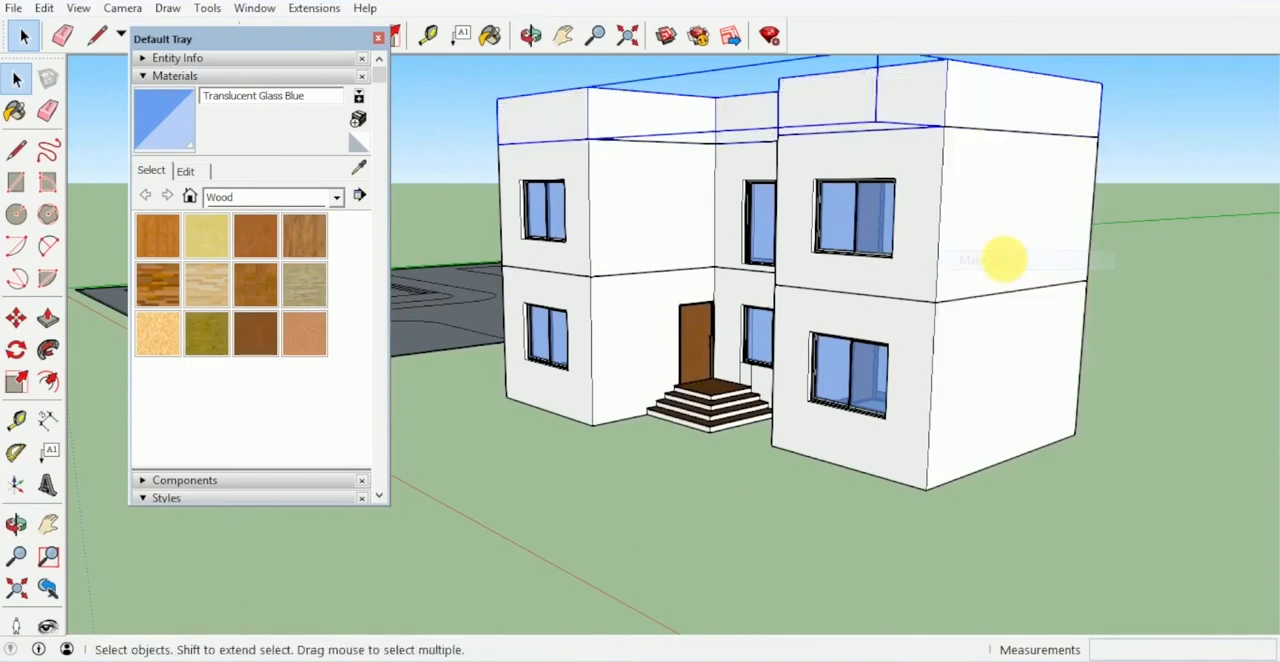
- Select the complete upper storey together with its windows and make it a group
{"action": "middle_click_drag", "start_coordinate": [1000, 260], "coordinate": [1266, 234]}
{"action": "left_click", "coordinate": [940, 214]}
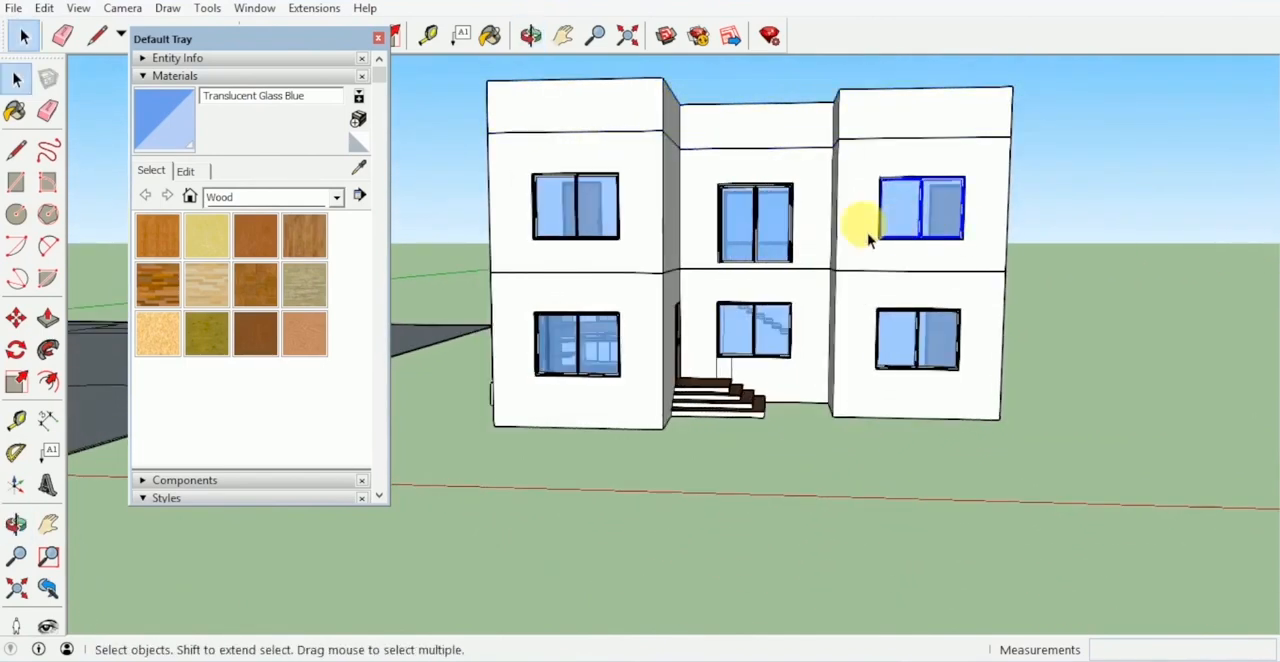
{"action": "middle_click_drag", "start_coordinate": [585, 225], "coordinate": [785, 208]}
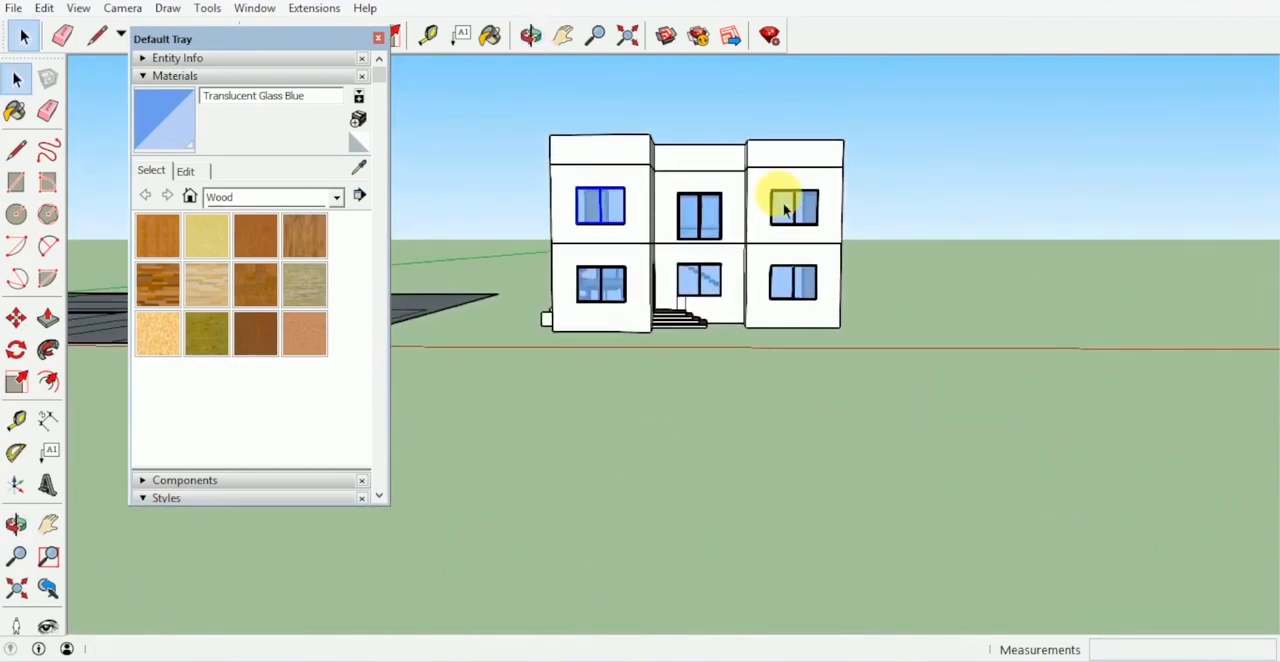
{"action": "left_click_drag", "start_coordinate": [603, 218], "coordinate": [527, 204]}
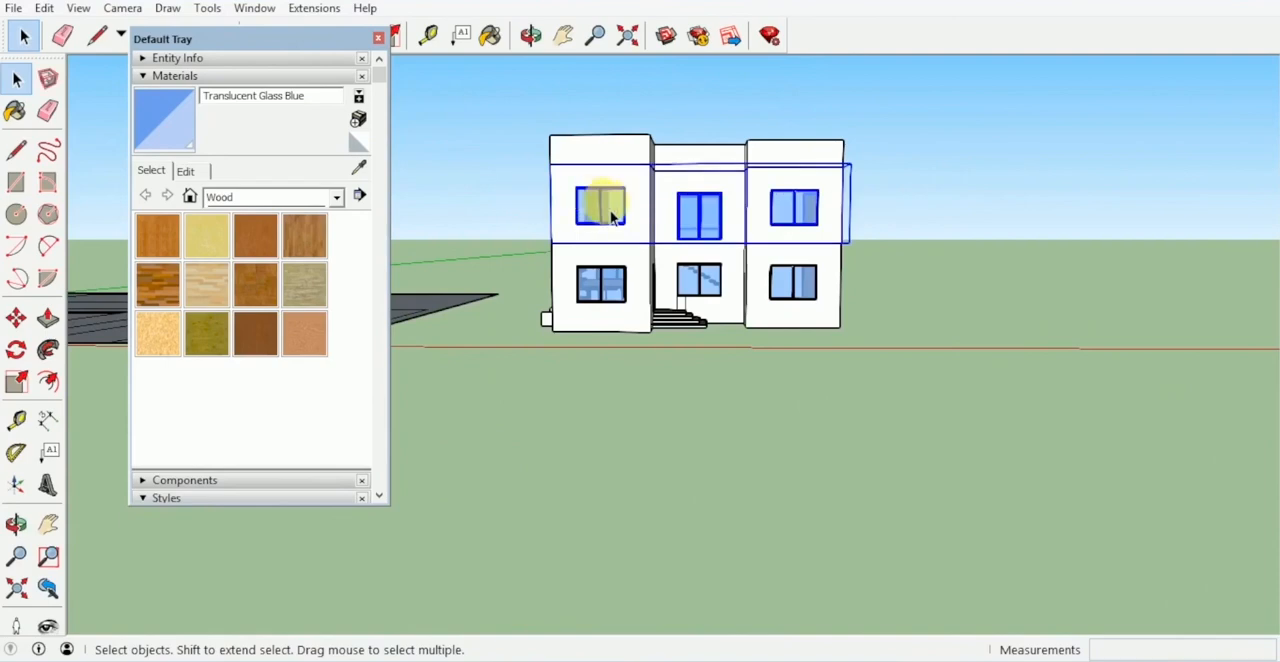
{"action": "middle_click_drag", "start_coordinate": [733, 226], "coordinate": [948, 220]}
{"action": "right_click", "coordinate": [945, 213]}
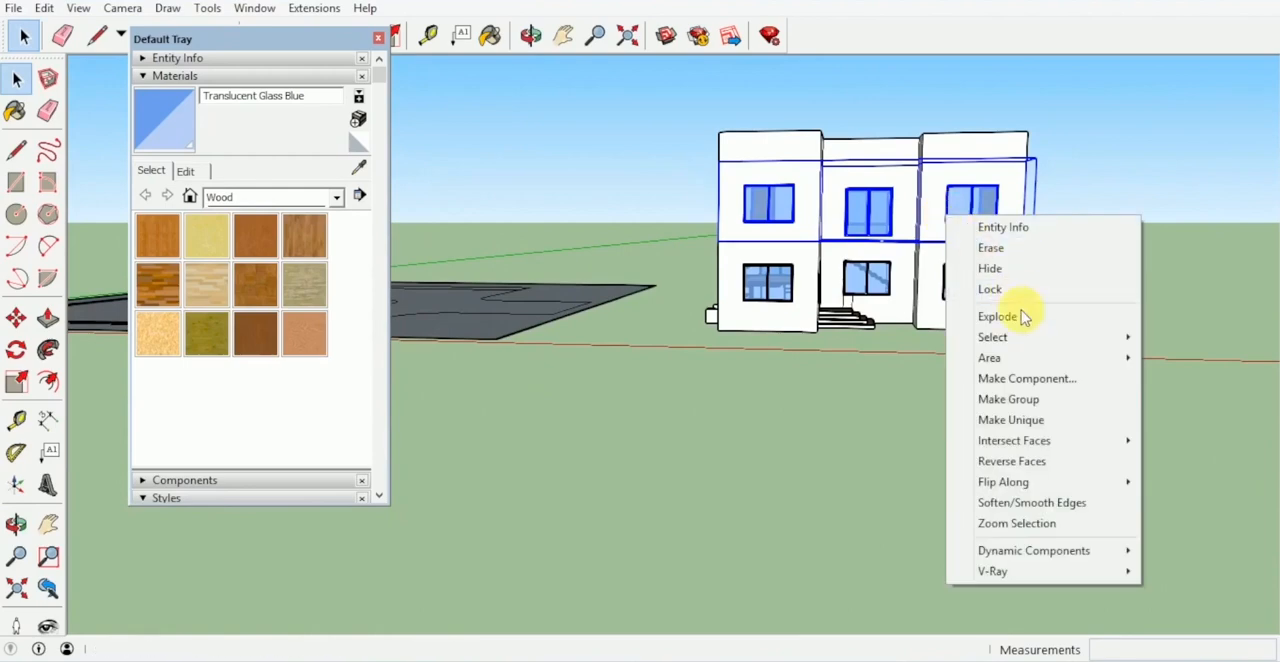
{"action": "left_click", "coordinate": [1043, 401]}
{"action": "middle_click_drag", "start_coordinate": [1020, 366], "coordinate": [1032, 324]}
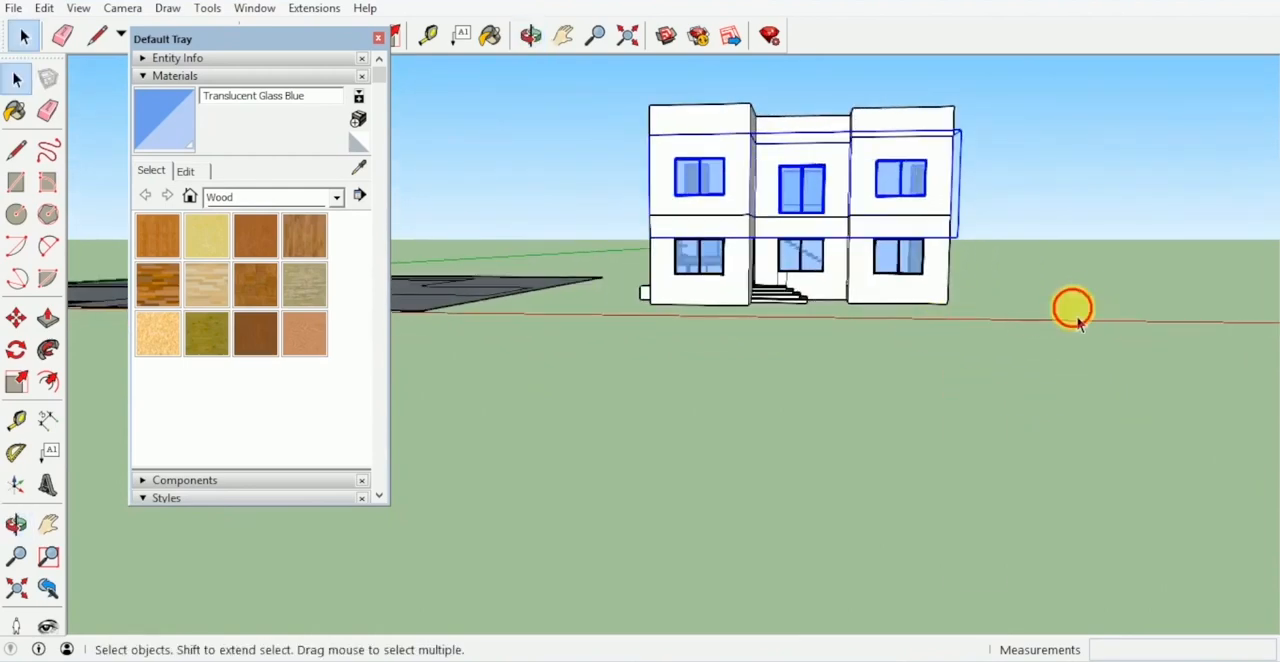
- Select the complete ground floor with its windows, door and entrance steps and make it a group
{"action": "left_click_drag", "start_coordinate": [626, 256], "coordinate": [622, 254]}
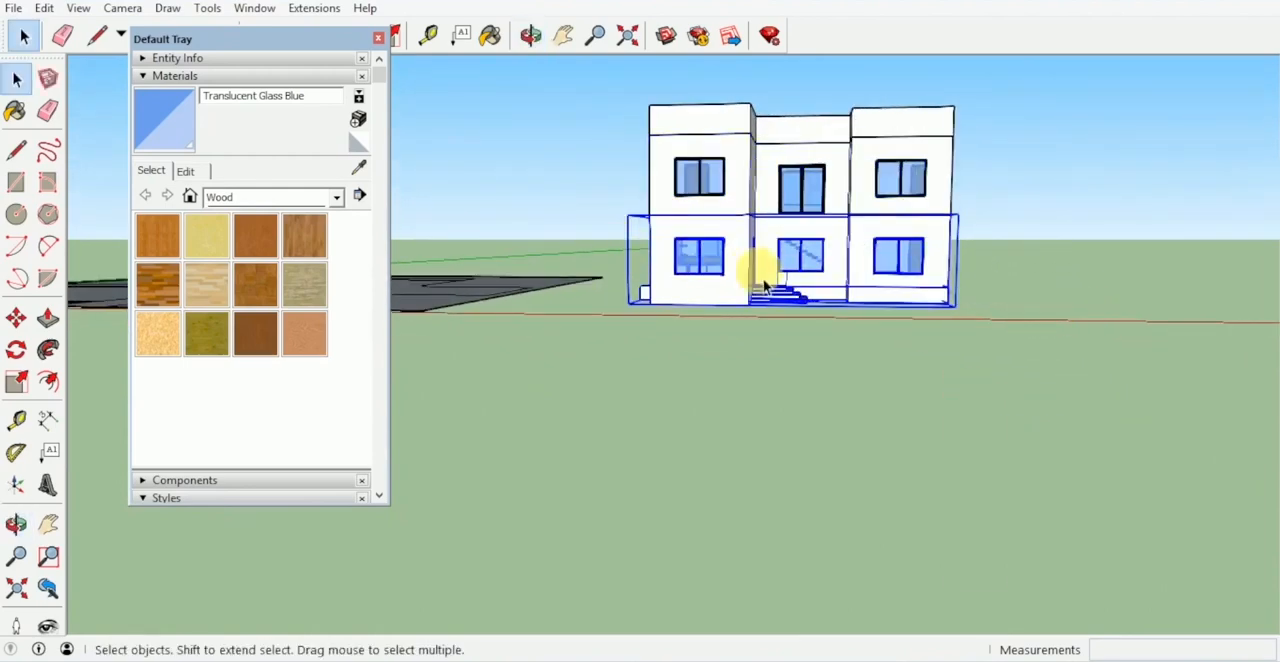
{"action": "scroll", "coordinate": [822, 265], "scroll_direction": "up", "scroll_amount": 3}
{"action": "scroll", "coordinate": [822, 265], "scroll_direction": "up", "scroll_amount": 2}
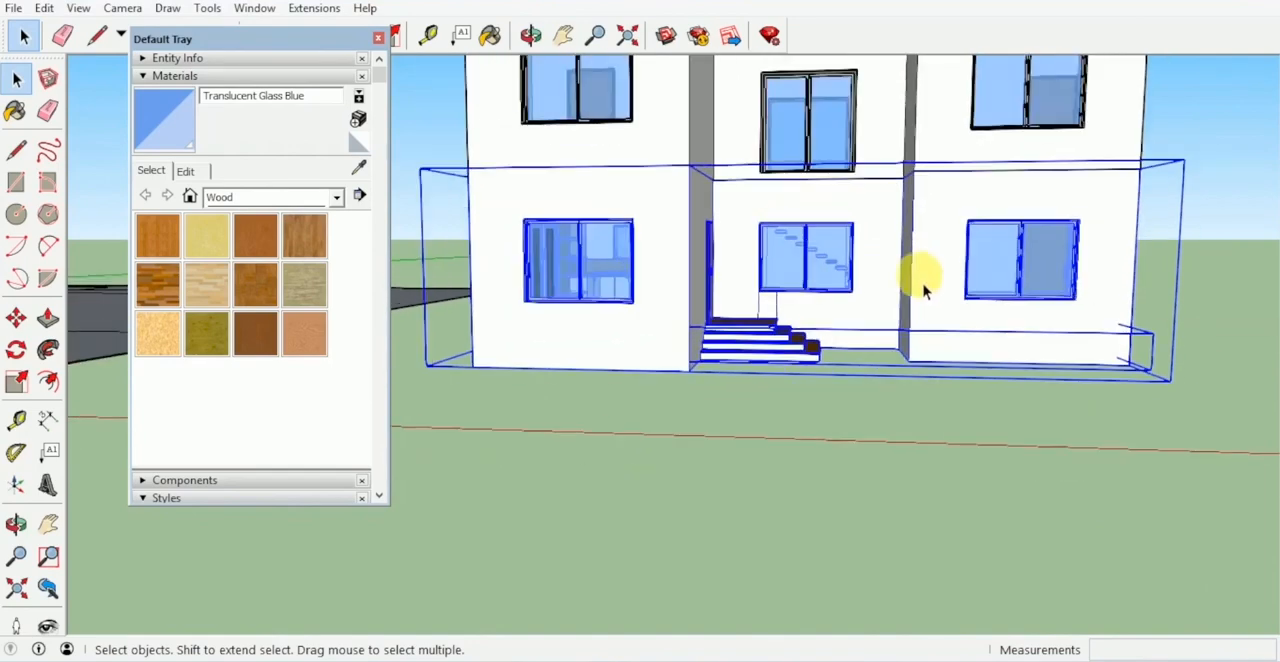
{"action": "right_click", "coordinate": [943, 292]}
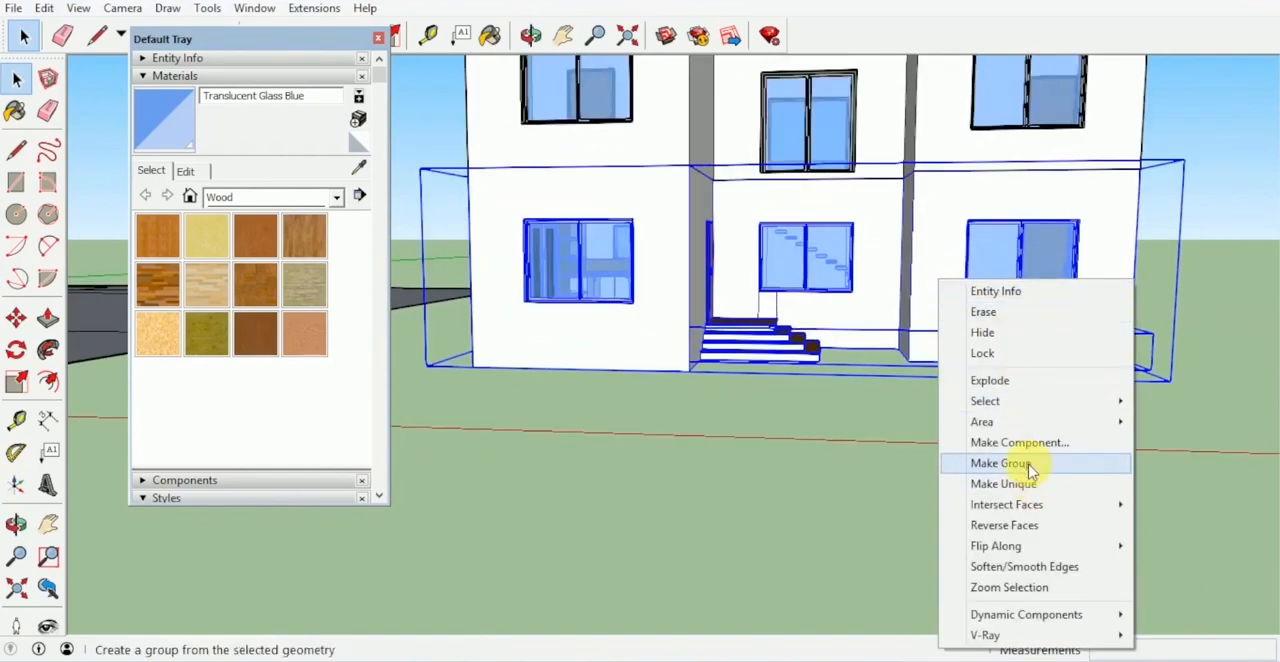
{"action": "left_click", "coordinate": [962, 464]}
{"action": "scroll", "coordinate": [955, 420], "scroll_direction": "down", "scroll_amount": 4}
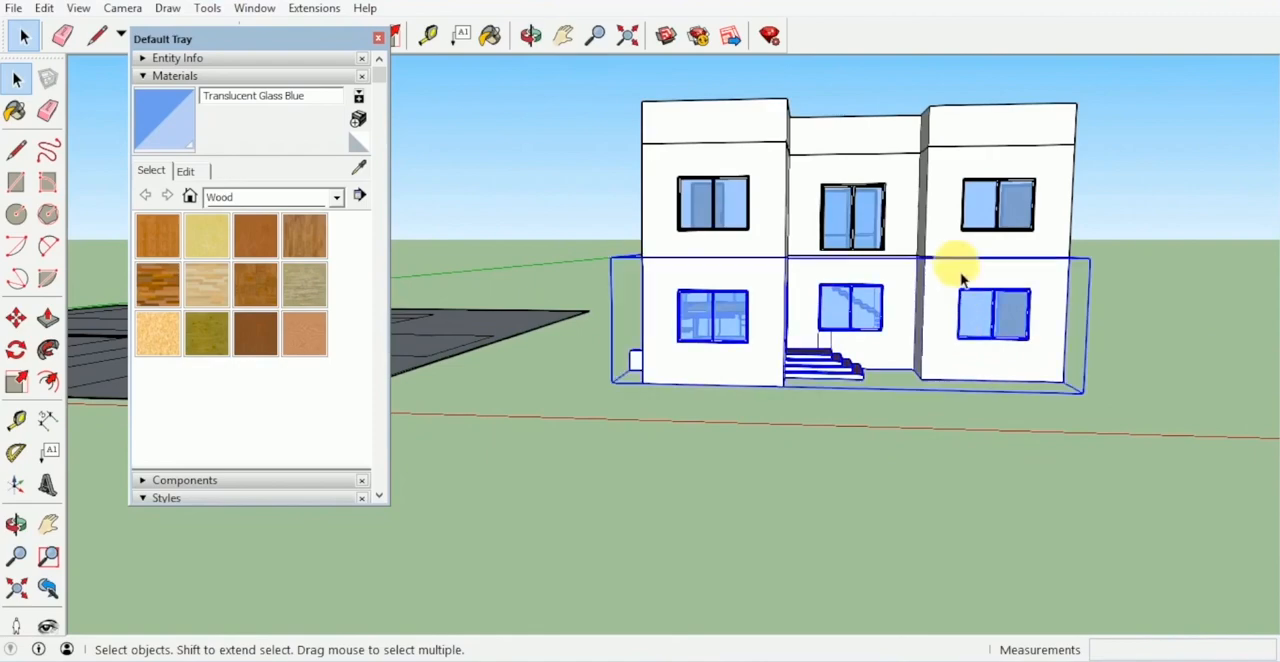
- Move the roof and parapet group off the house to expose the upper storey's rooms
{"action": "left_click", "coordinate": [953, 165]}
{"action": "middle_click_drag", "start_coordinate": [951, 123], "coordinate": [779, 346]}
{"action": "key", "text": "m"}
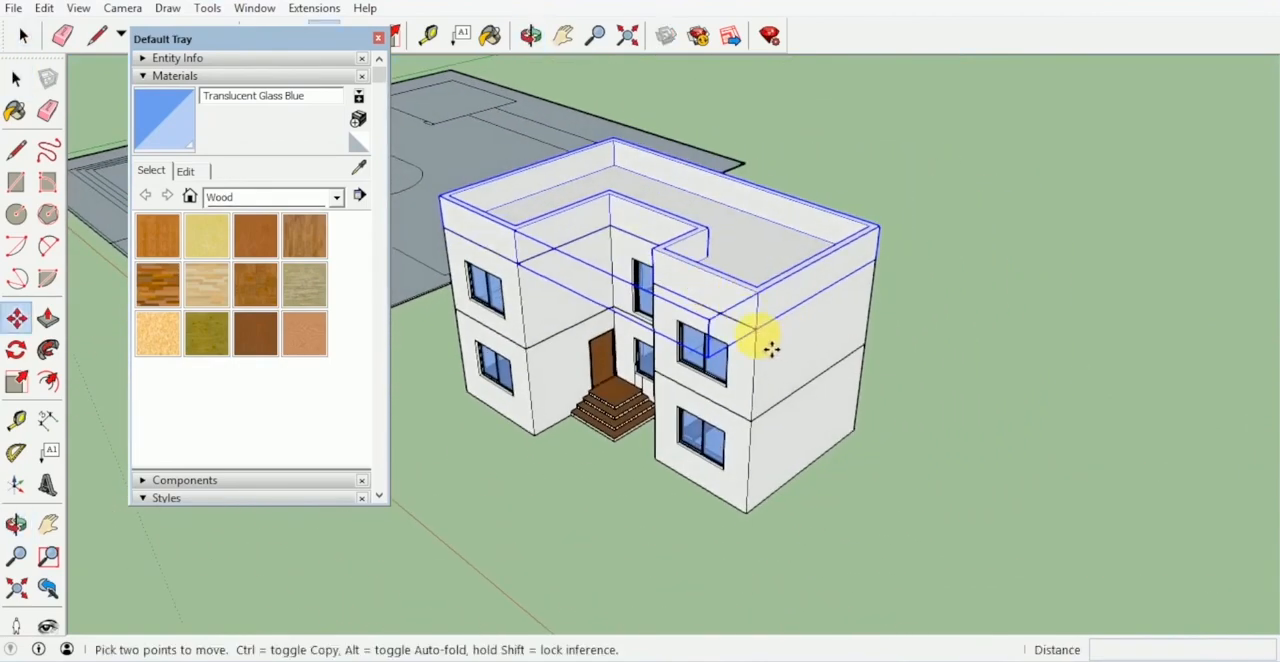
{"action": "left_click", "coordinate": [771, 347]}
{"action": "left_click", "coordinate": [922, 247]}
{"action": "key", "text": "space"}
- Move the ground floor group about 9.56 m out from under the upper storey to expose its interior
{"action": "left_click", "coordinate": [816, 452]}
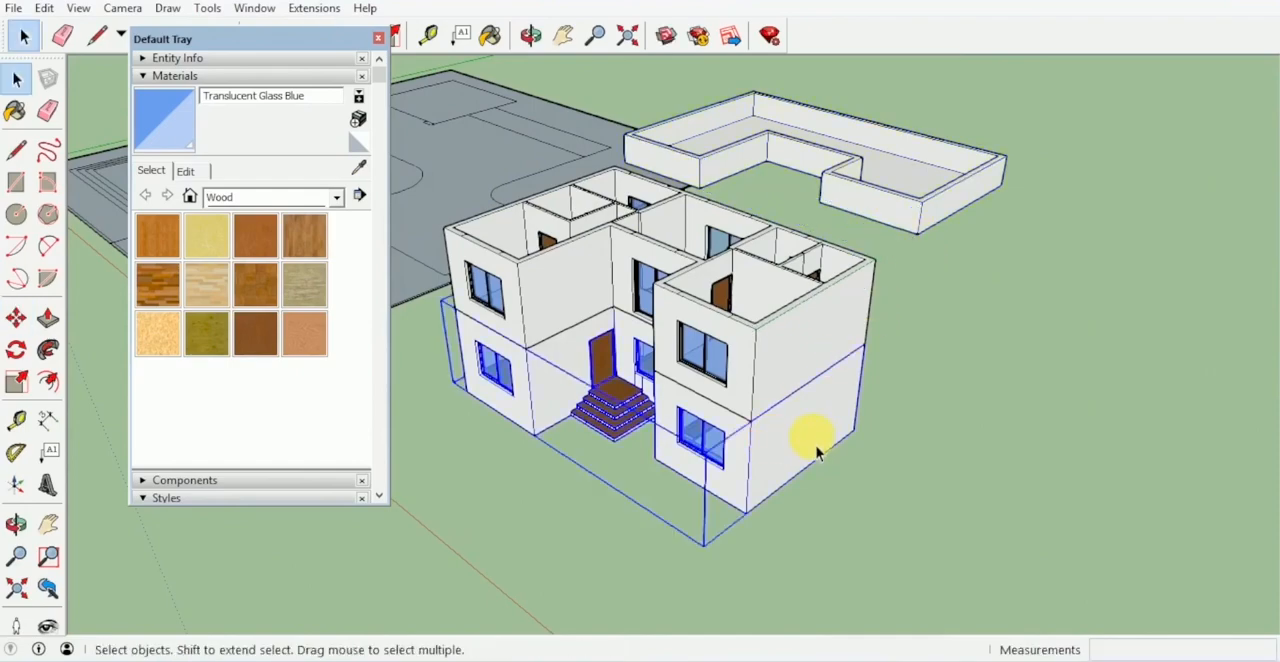
{"action": "key", "text": "m"}
{"action": "left_click", "coordinate": [887, 440]}
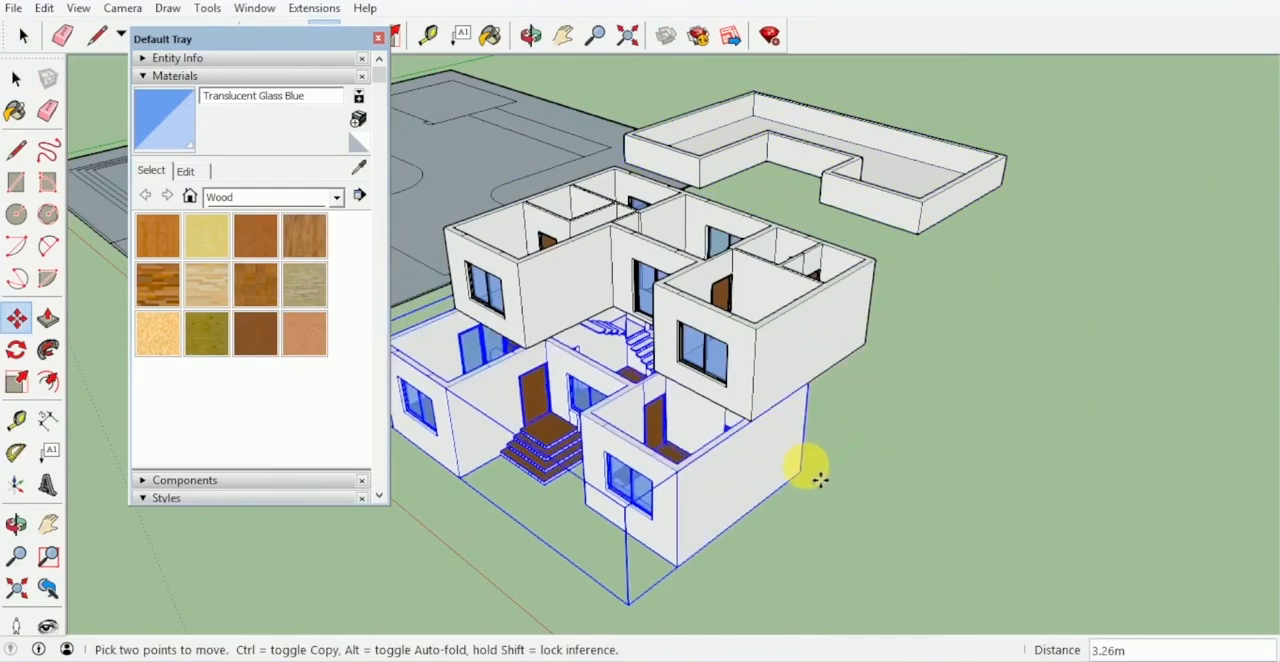
{"action": "left_click", "coordinate": [706, 577]}
{"action": "key", "text": "space"}
{"action": "left_click", "coordinate": [789, 489]}
{"action": "middle_click_drag", "start_coordinate": [789, 489], "coordinate": [860, 450]}
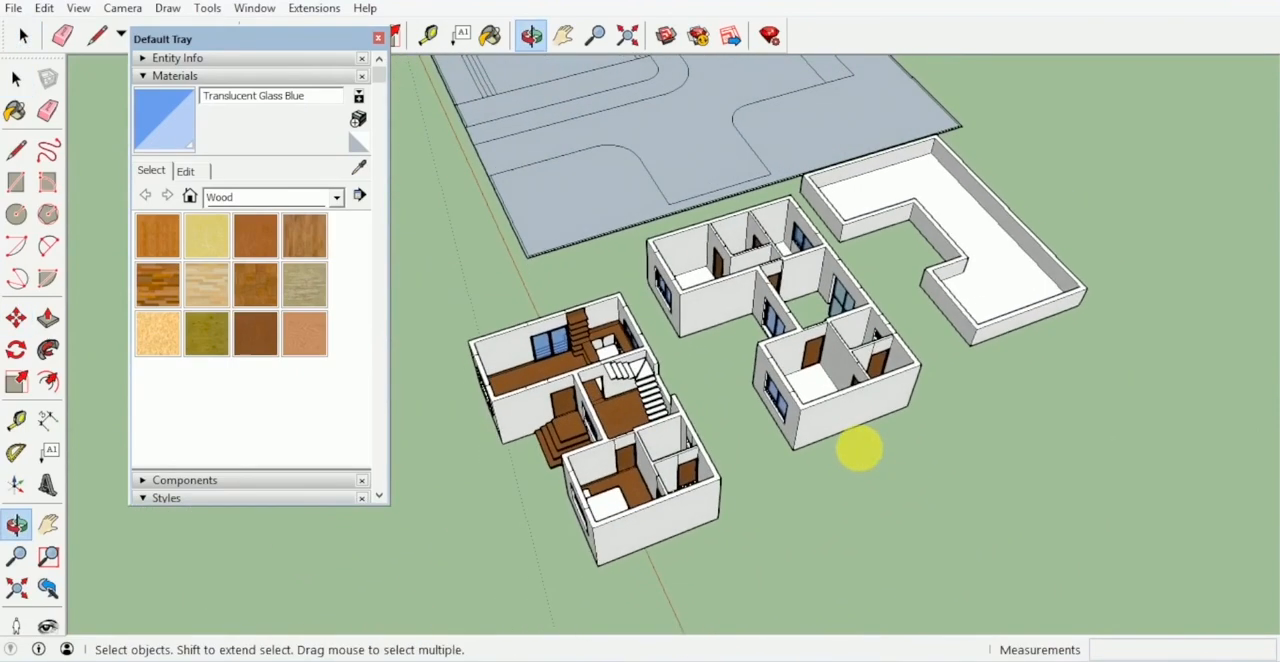
- Move the upper storey group about 1.05 m within the gap between the ground floor and the roof
{"action": "left_click", "coordinate": [846, 383]}
{"action": "key", "text": "m"}
{"action": "left_click", "coordinate": [951, 477]}
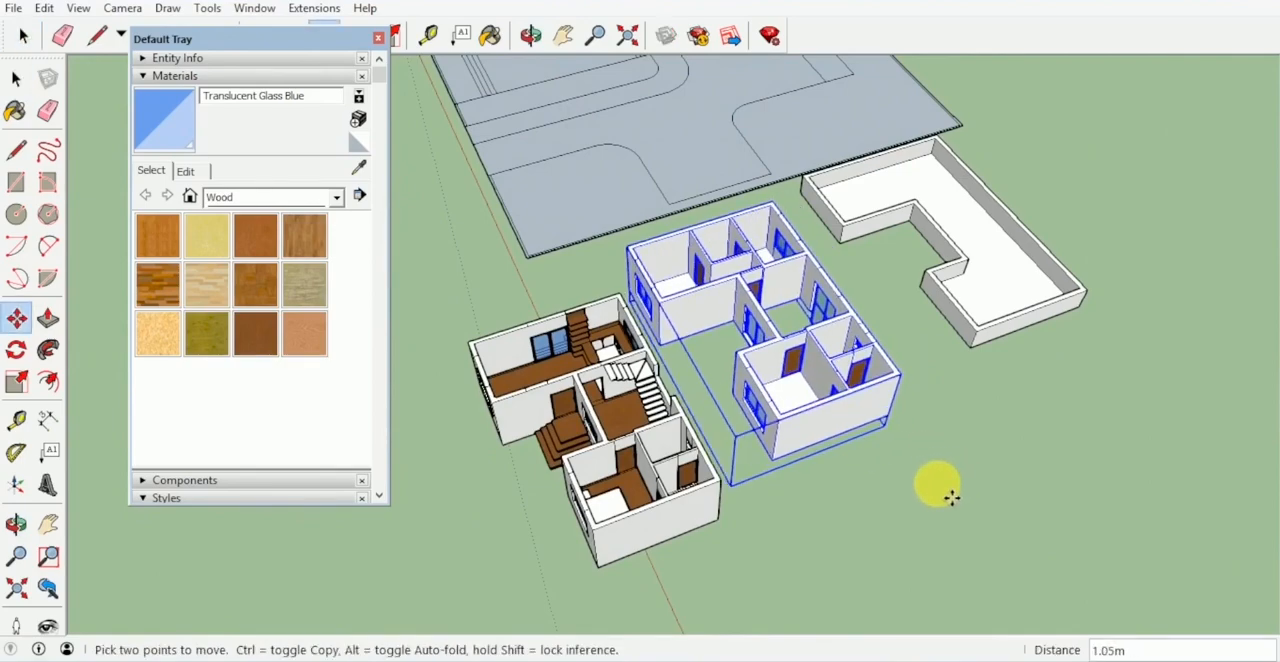
{"action": "left_click", "coordinate": [951, 497]}
{"action": "key", "text": "space"}
{"action": "left_click", "coordinate": [914, 466]}
{"action": "middle_click_drag", "start_coordinate": [914, 466], "coordinate": [985, 185]}
{"action": "scroll", "coordinate": [985, 185], "scroll_direction": "up", "scroll_amount": 4}
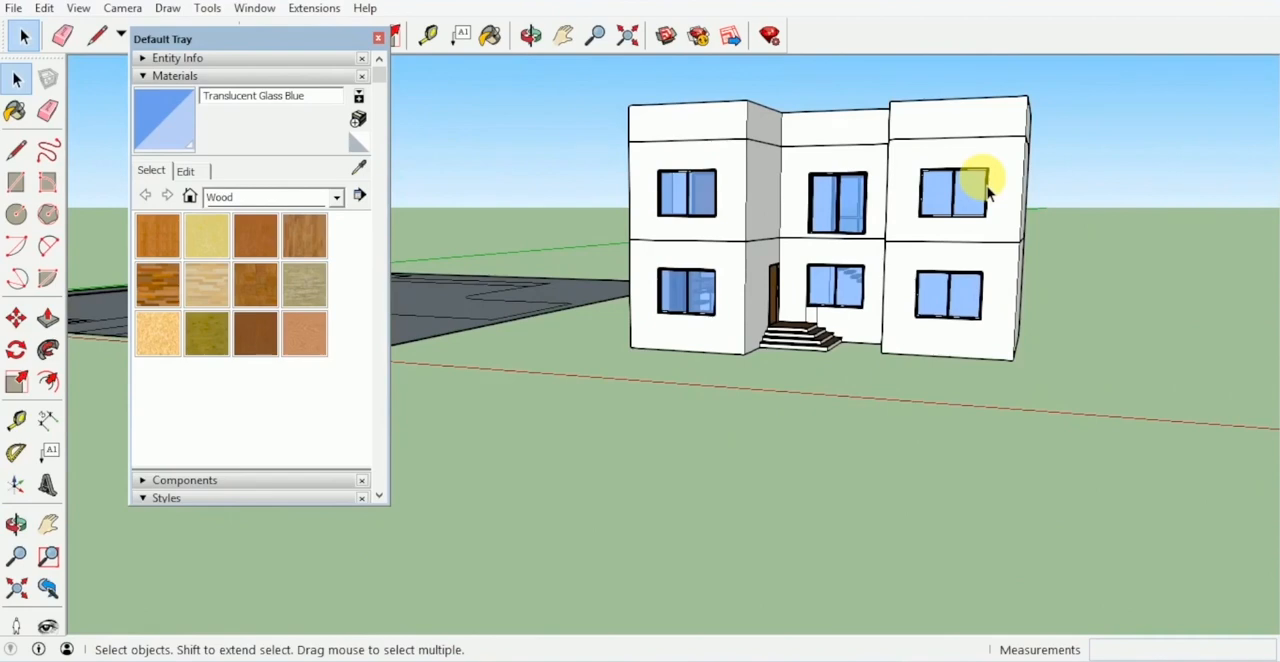